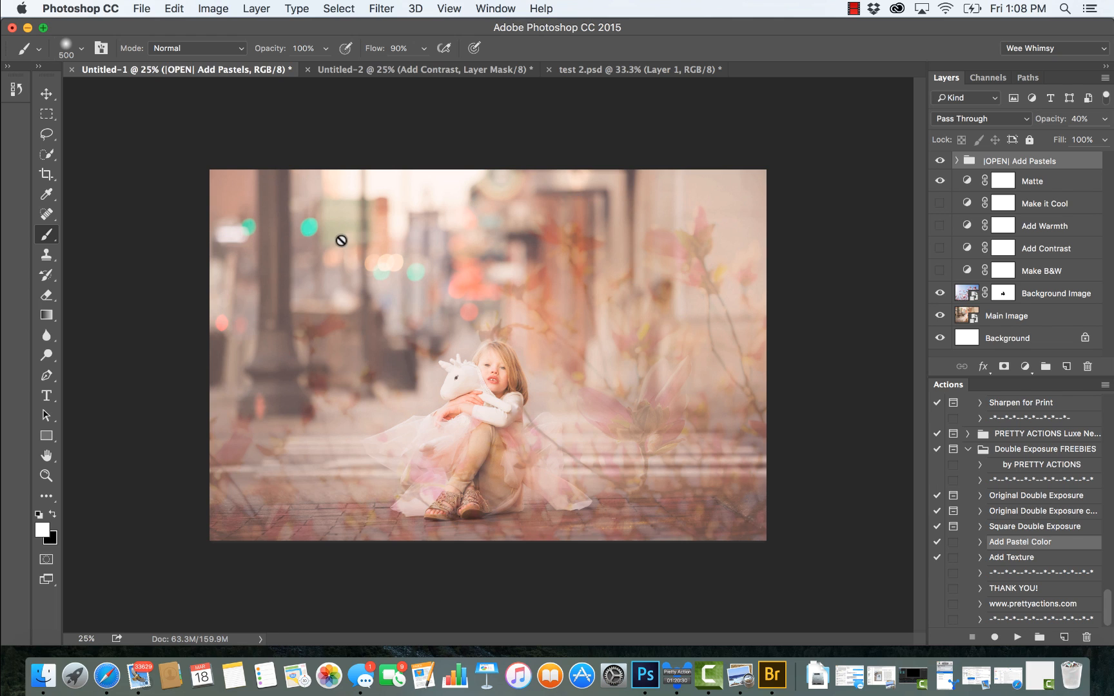
# Step: Review the Untitled-2 and test 2.psd double exposure examples, and return to the Untitled-1 document
pyautogui.click(410, 70)
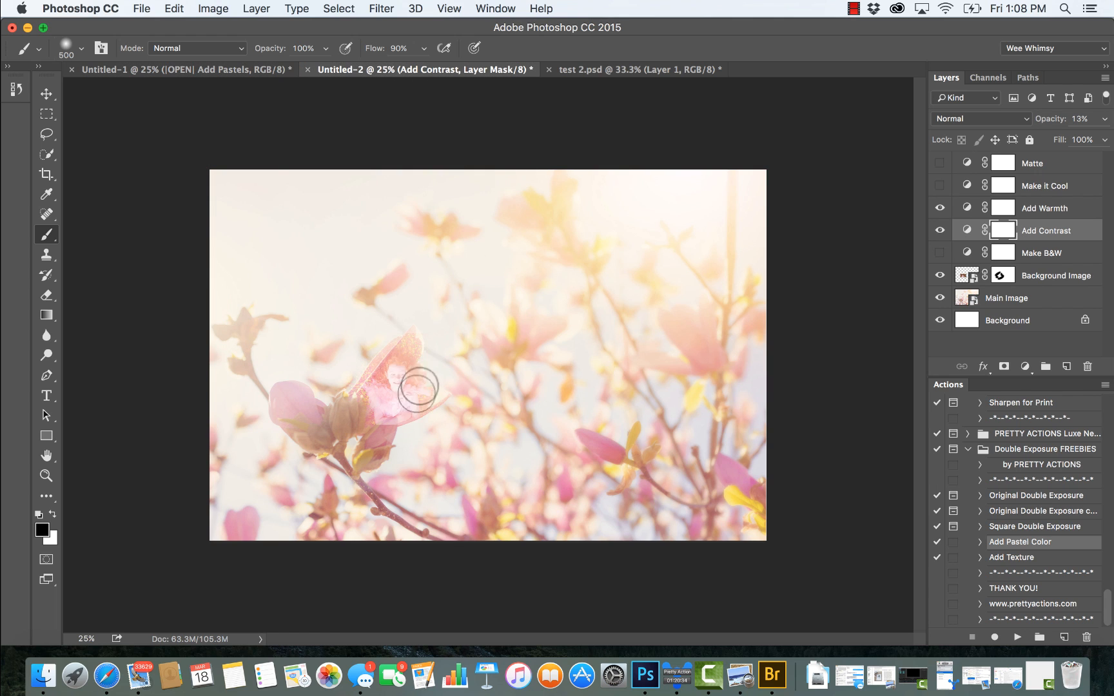
pyautogui.moveTo(418, 390)
pyautogui.mouseDown()
pyautogui.moveTo(406, 369)
pyautogui.moveTo(406, 392)
pyautogui.moveTo(370, 402)
pyautogui.moveTo(410, 378)
pyautogui.mouseUp()
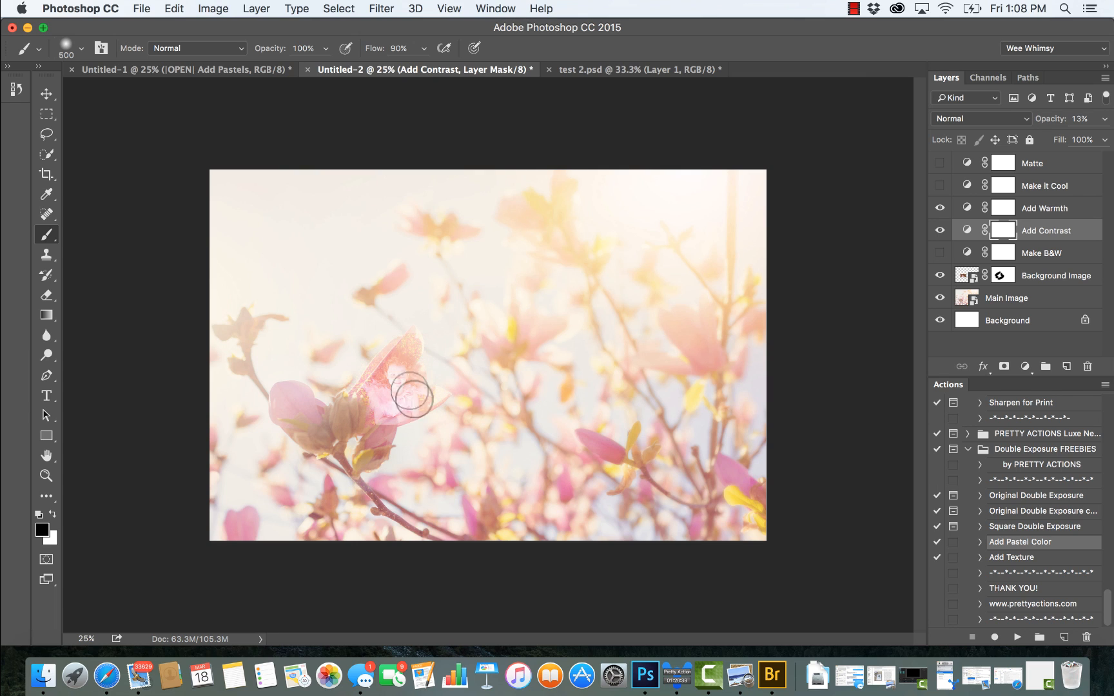
pyautogui.moveTo(411, 395)
pyautogui.mouseDown()
pyautogui.moveTo(381, 427)
pyautogui.moveTo(416, 417)
pyautogui.moveTo(419, 370)
pyautogui.moveTo(404, 339)
pyautogui.moveTo(425, 372)
pyautogui.moveTo(419, 409)
pyautogui.moveTo(374, 429)
pyautogui.mouseUp()
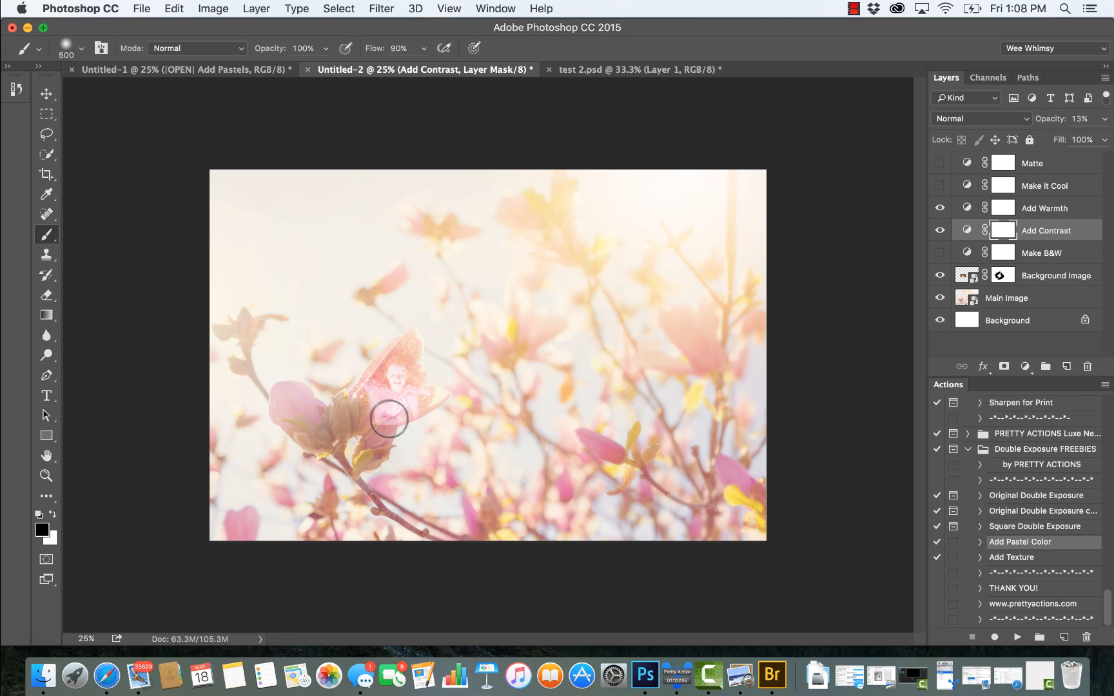
pyautogui.click(623, 71)
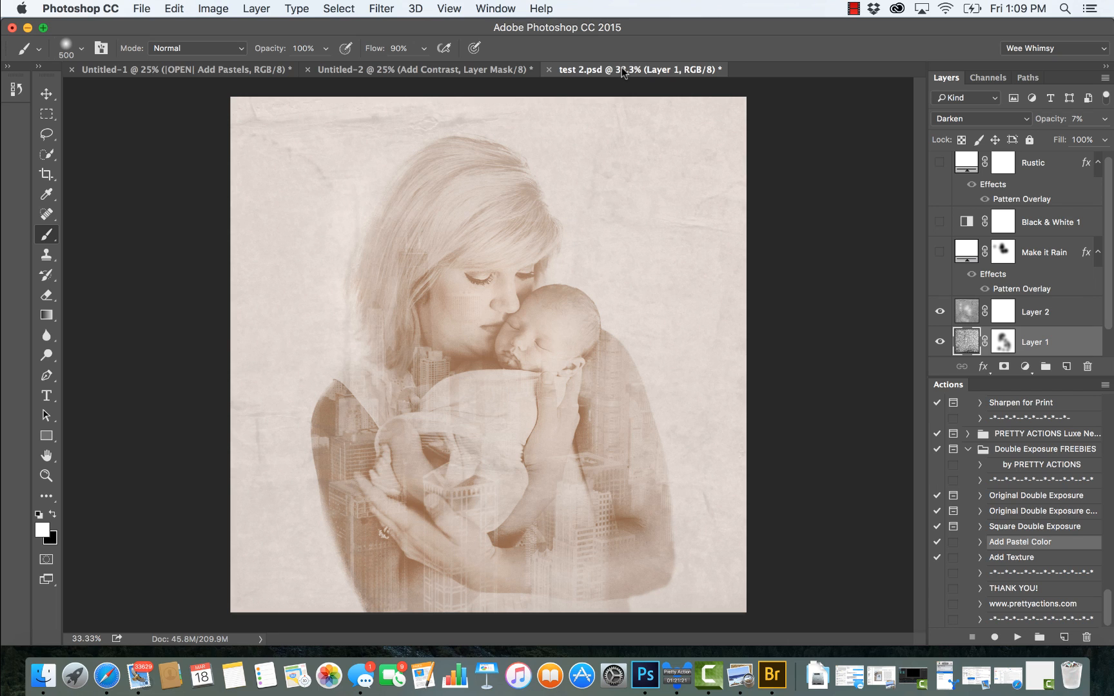
pyautogui.click(196, 70)
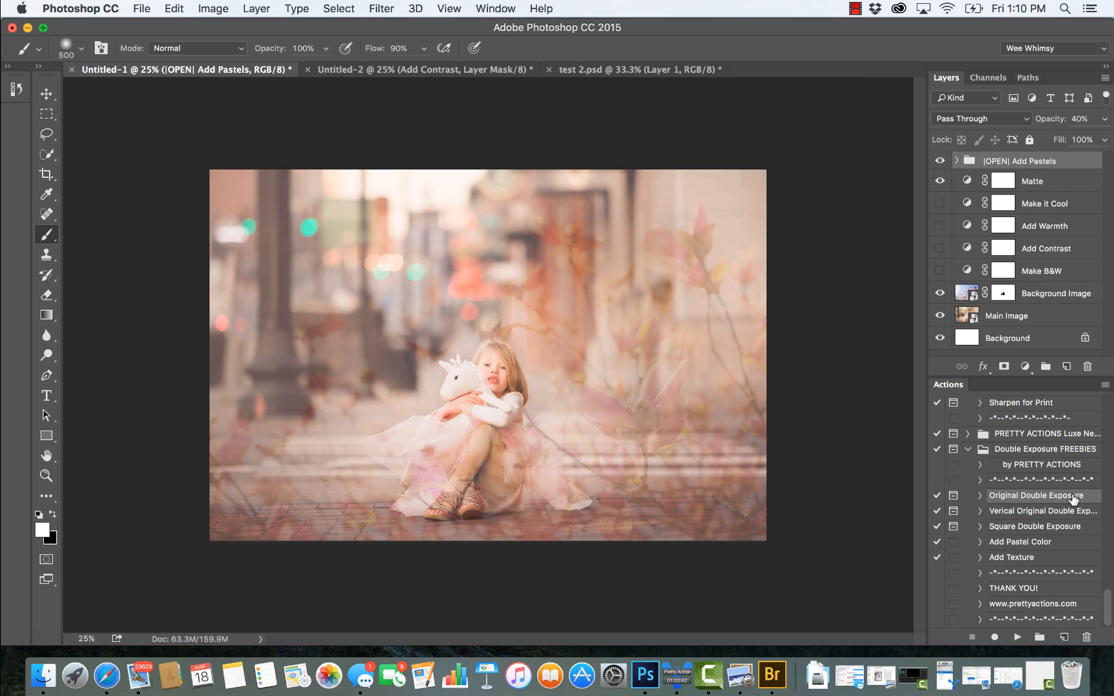
# Step: Run the Original Double Exposure action and place Print_46.jpg from the FAVES folder as the main image
pyautogui.click(1017, 639)
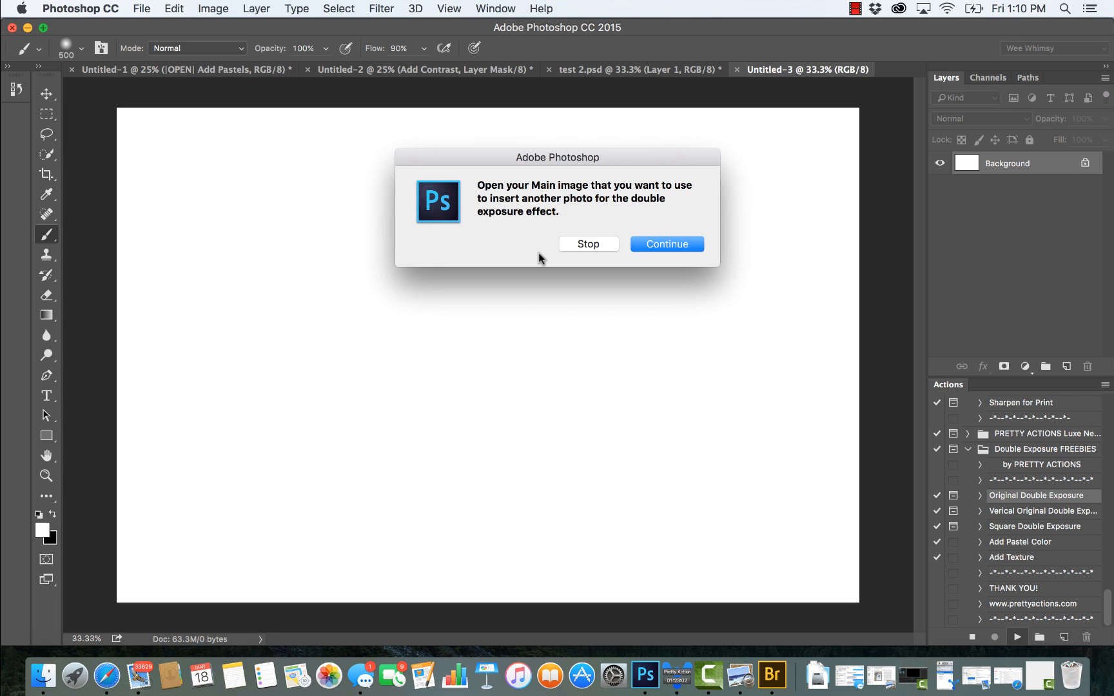
pyautogui.click(666, 248)
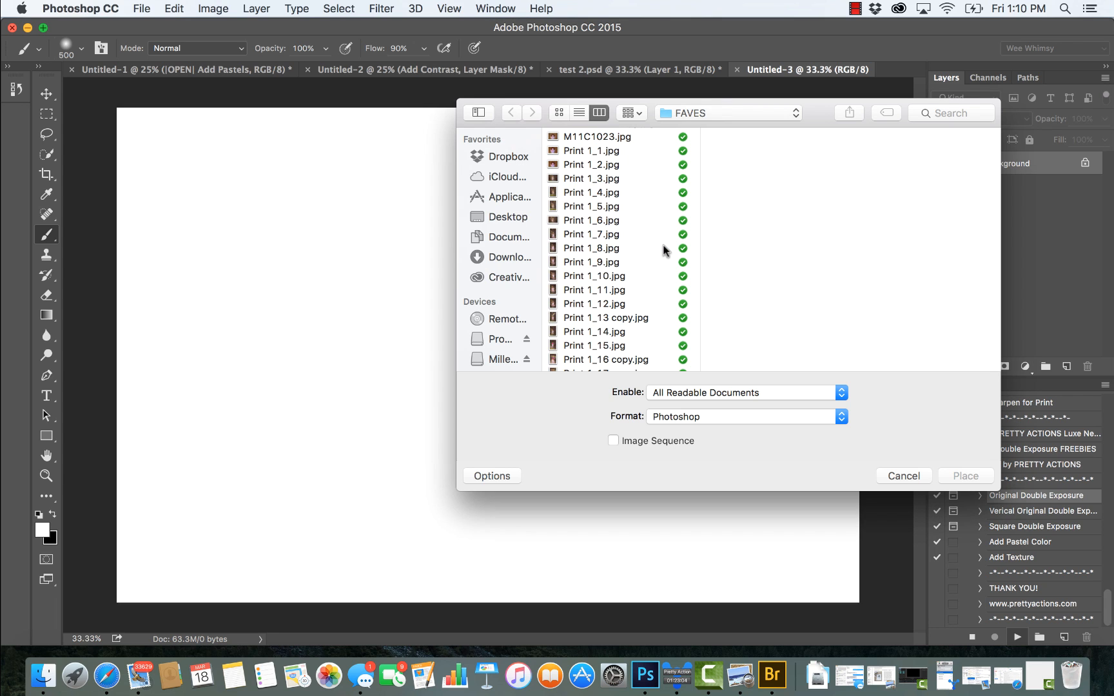
pyautogui.click(707, 113)
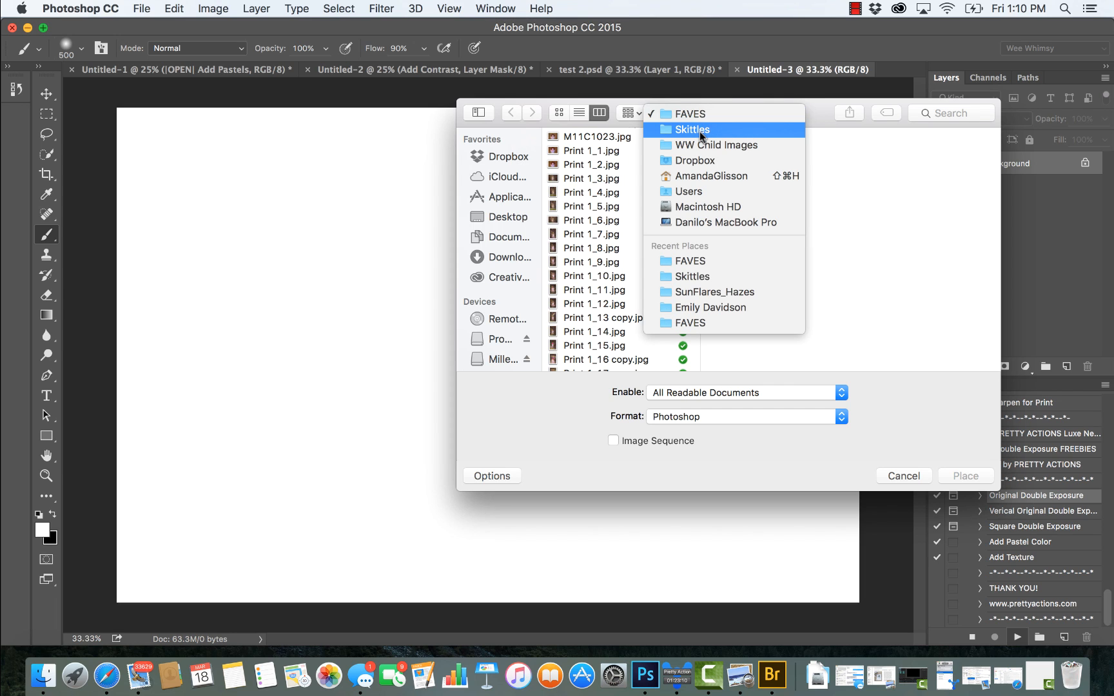
pyautogui.click(804, 114)
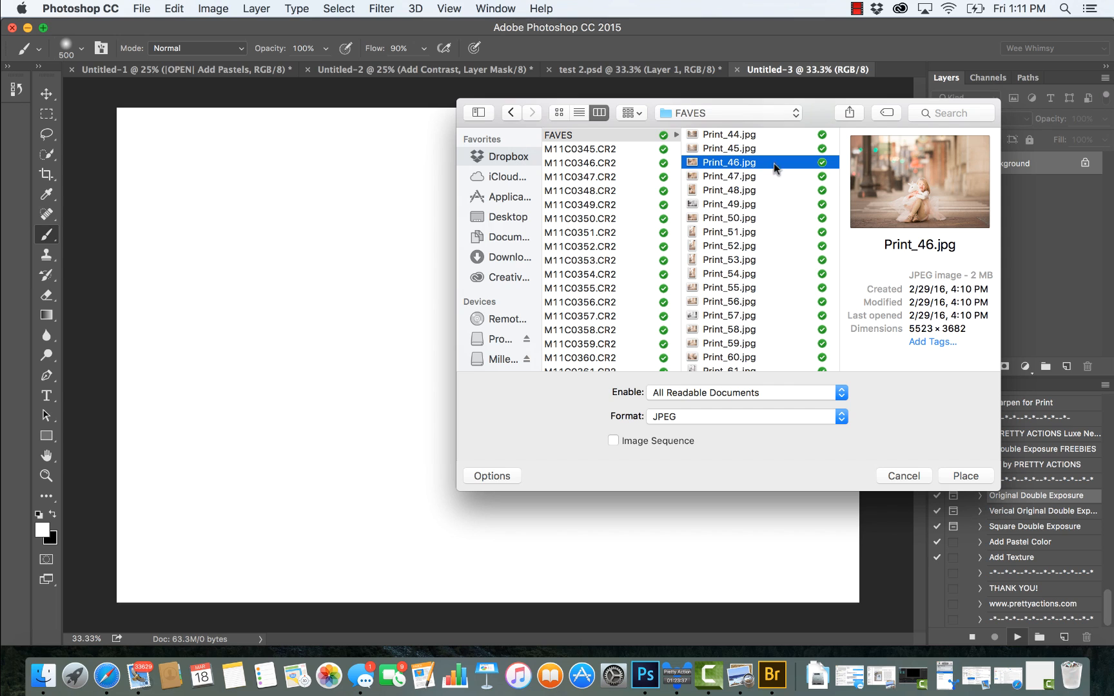
pyautogui.click(952, 480)
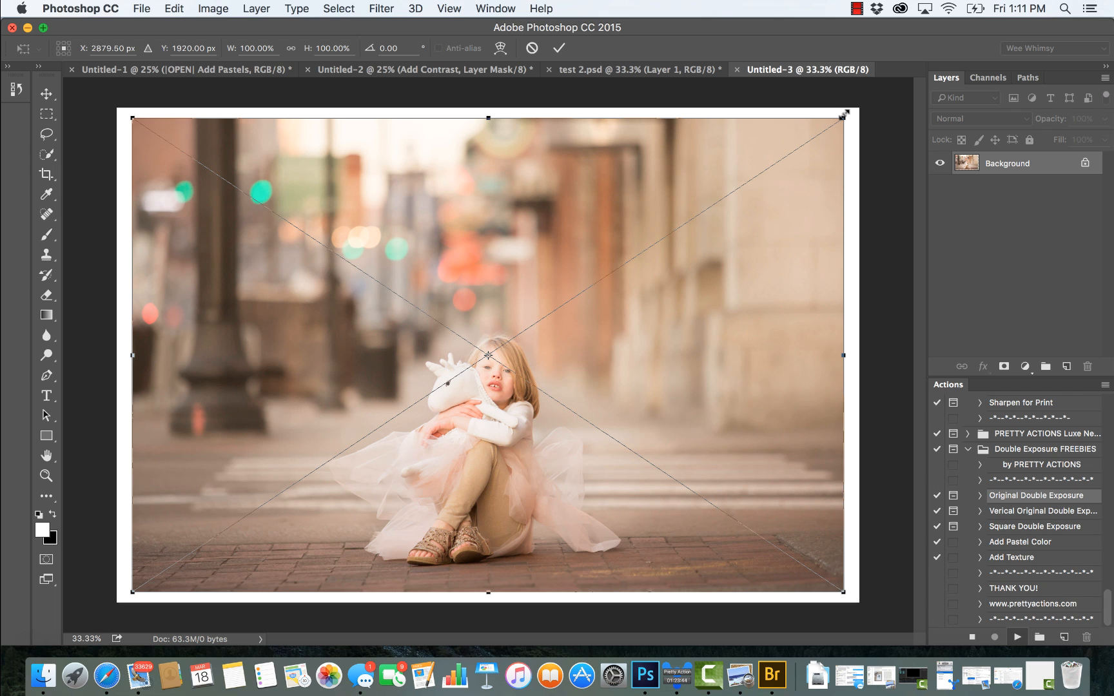
# Step: Scale the placed main image to about 104.7% so it covers the whole canvas, and commit the placement
pyautogui.moveTo(843, 114); pyautogui.dragTo(856, 109)
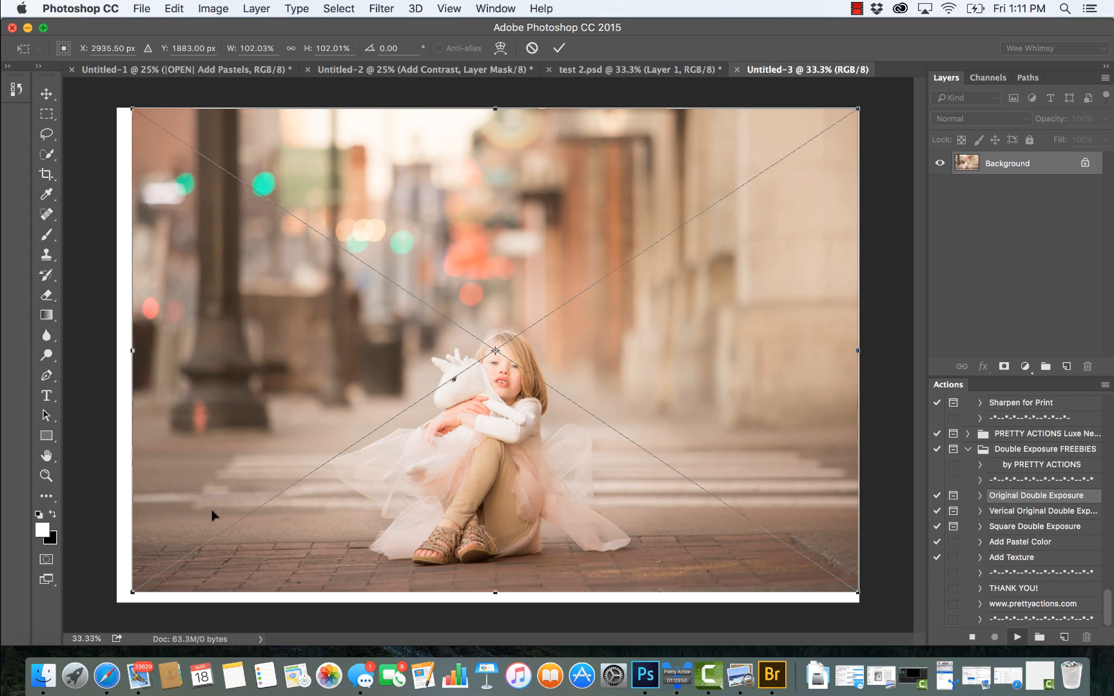
pyautogui.moveTo(130, 591); pyautogui.dragTo(116, 603)
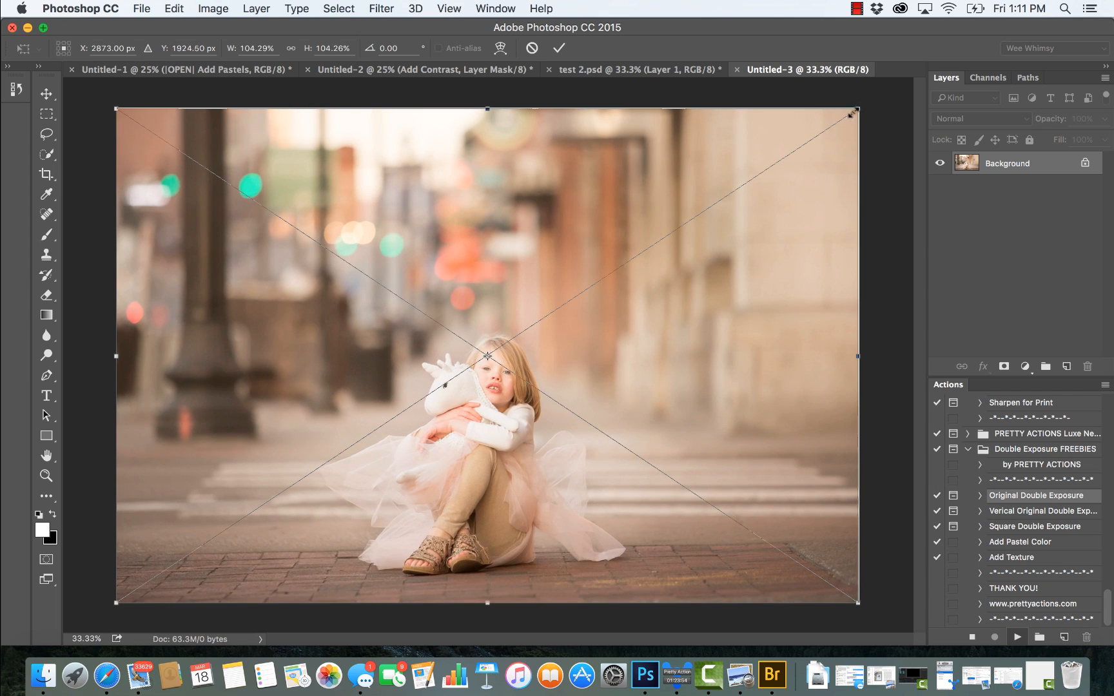
pyautogui.moveTo(856, 110); pyautogui.dragTo(860, 108)
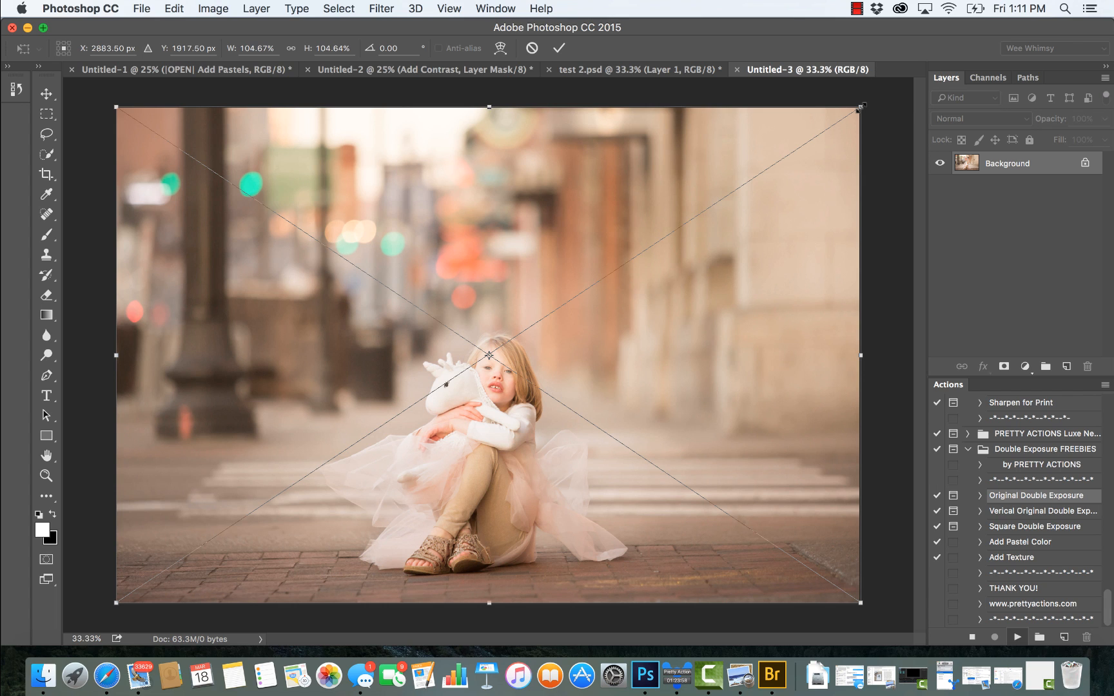
pyautogui.press('Return')
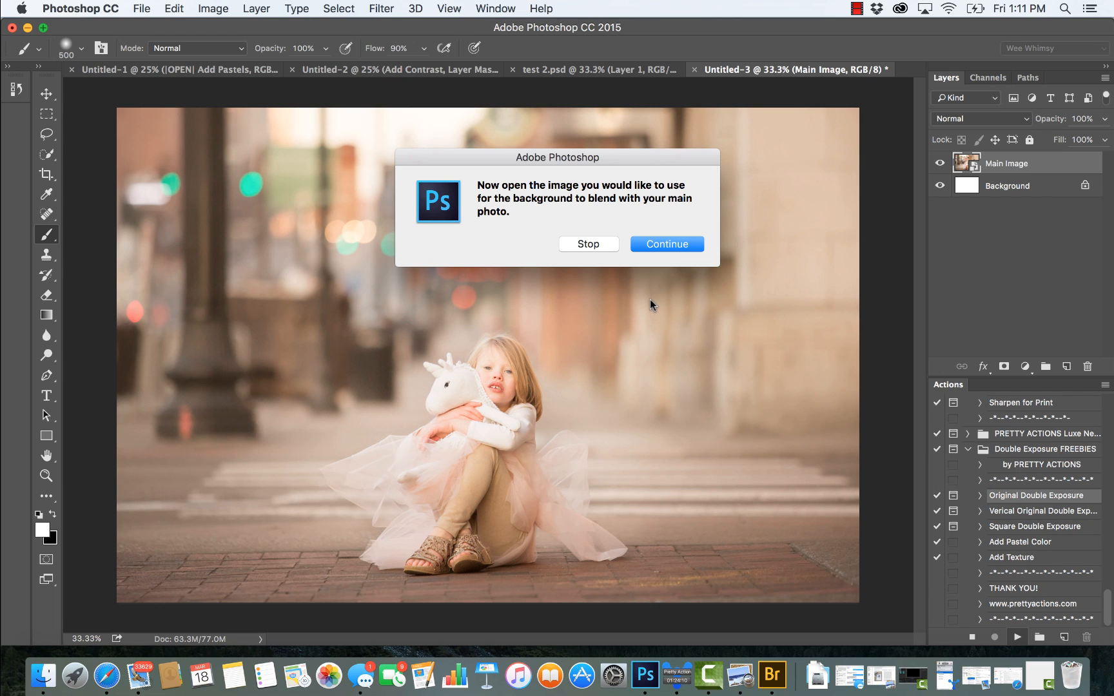
# Step: Place M11C1568.CR2 from the Skittles folder as the background image, keeping its Camera Raw settings and placed size
pyautogui.click(686, 244)
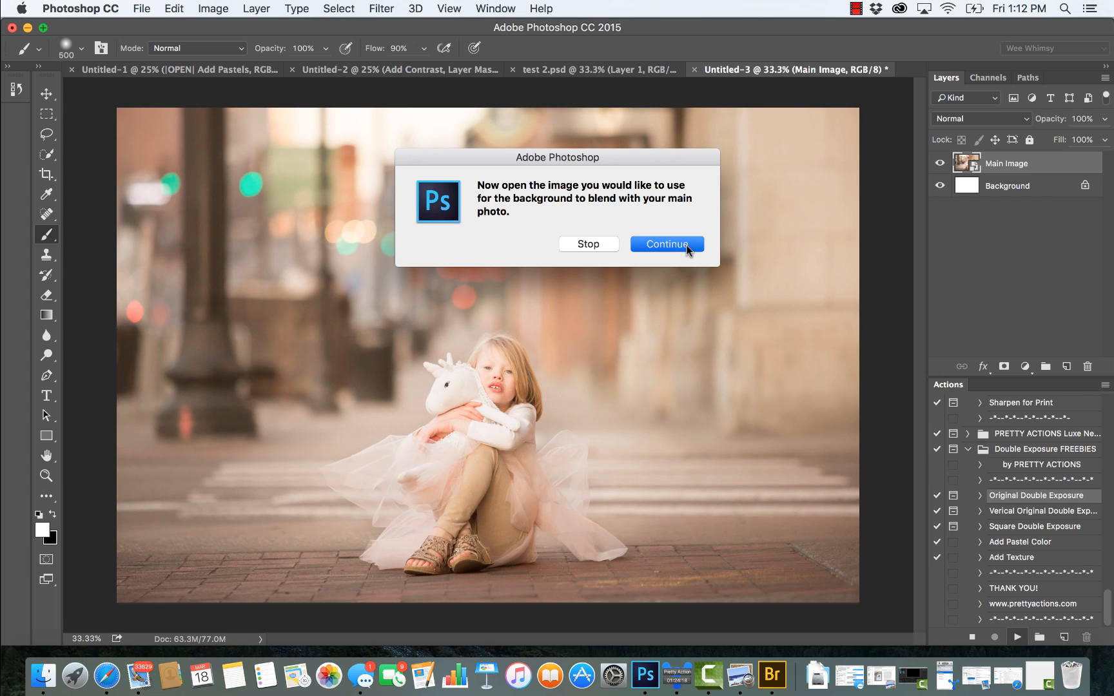
pyautogui.click(767, 240)
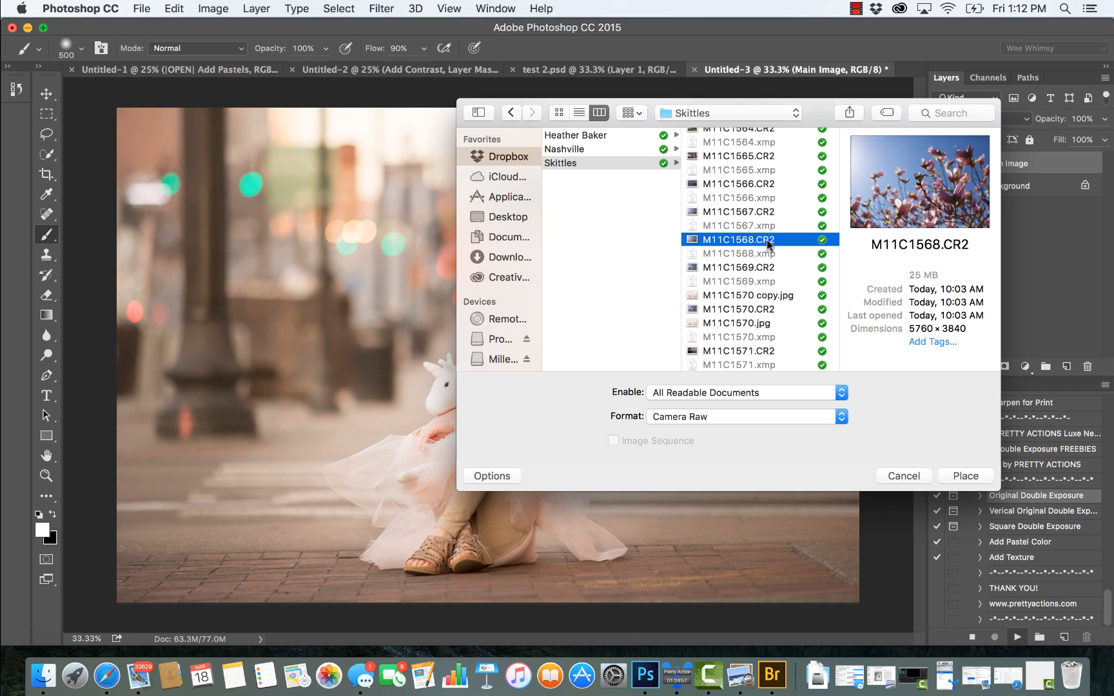
pyautogui.click(768, 213)
pyautogui.click(764, 243)
pyautogui.click(965, 476)
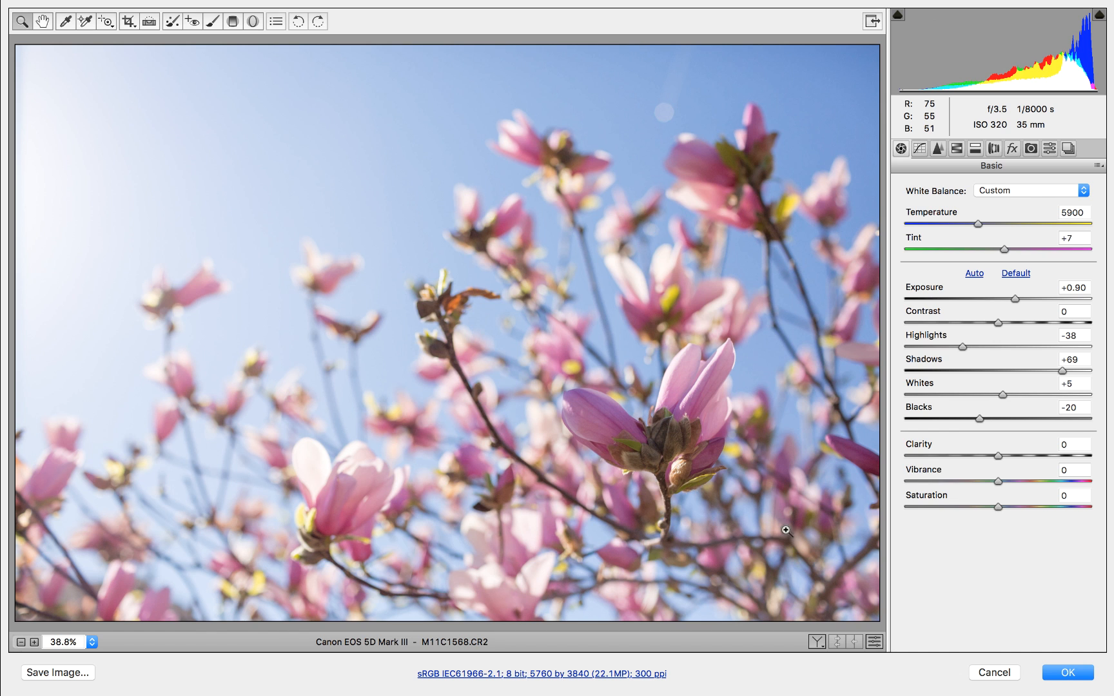
pyautogui.click(1068, 673)
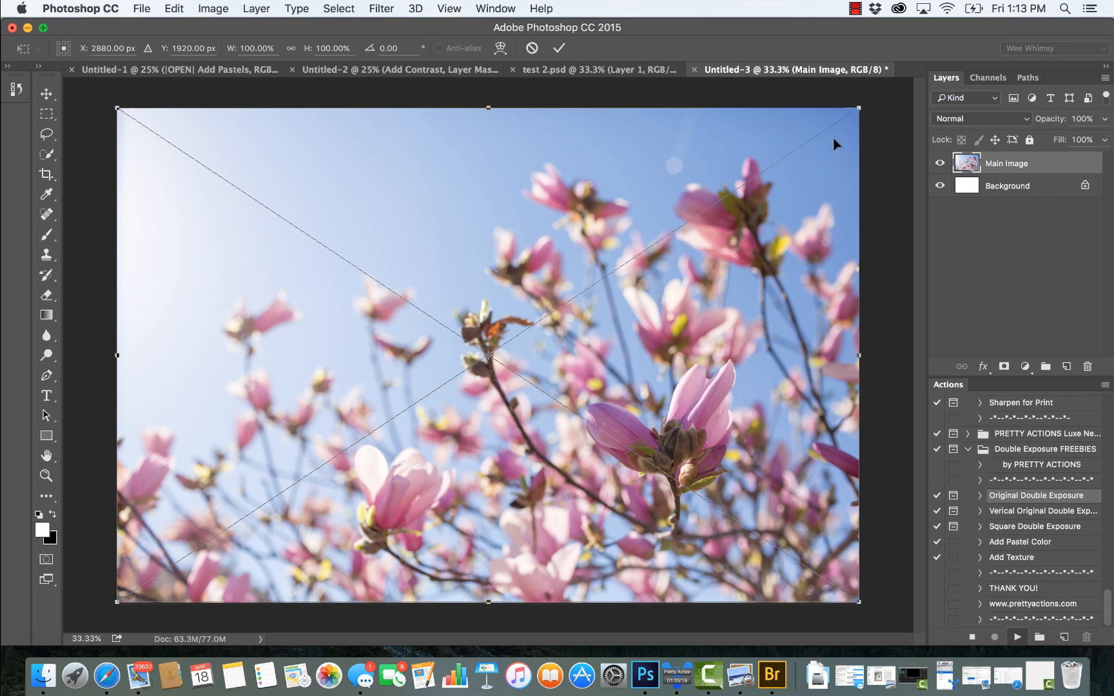
pyautogui.press('Return')
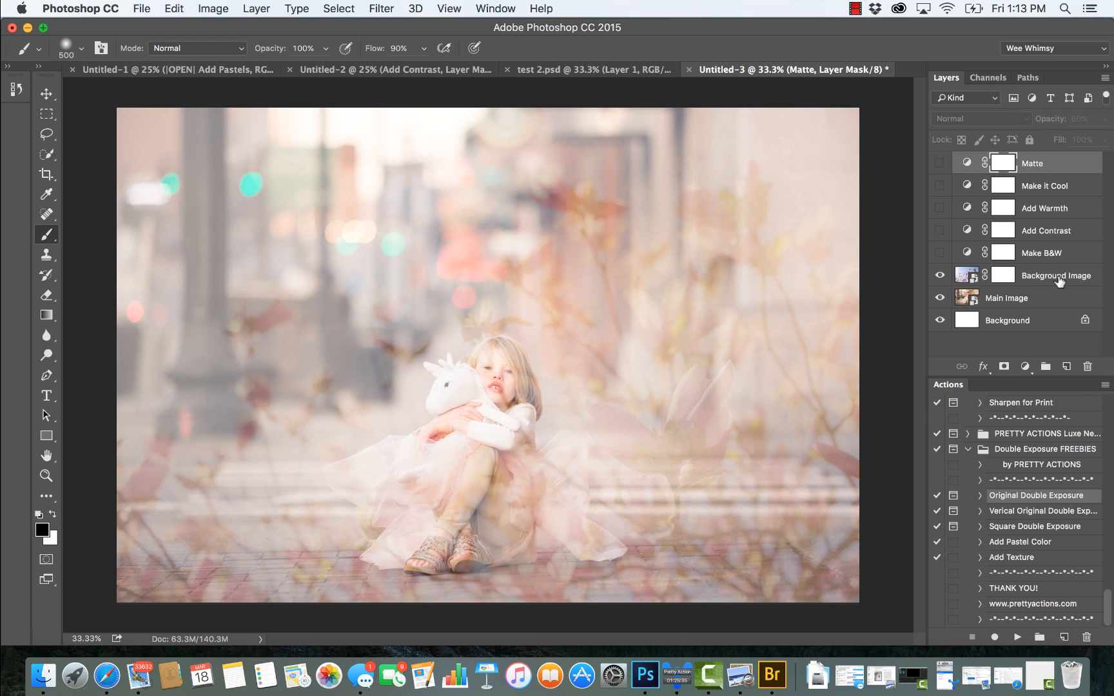
# Step: Select the Background Image layer's image rather than its mask and set the blend mode to Multiply
pyautogui.click(1009, 278)
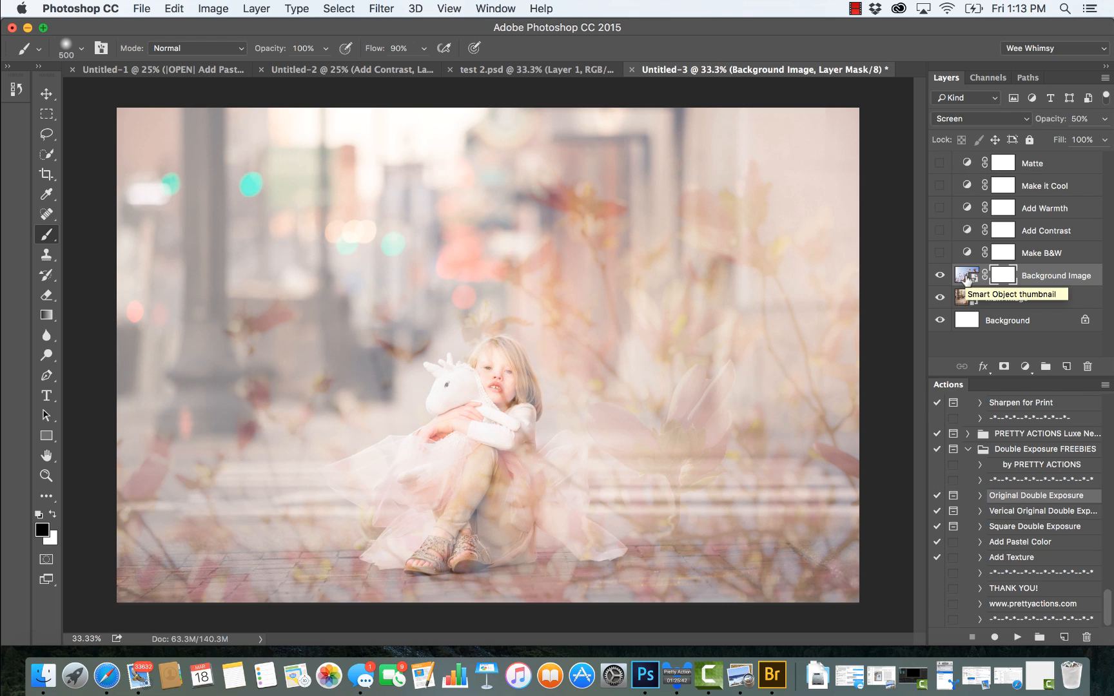
pyautogui.click(960, 282)
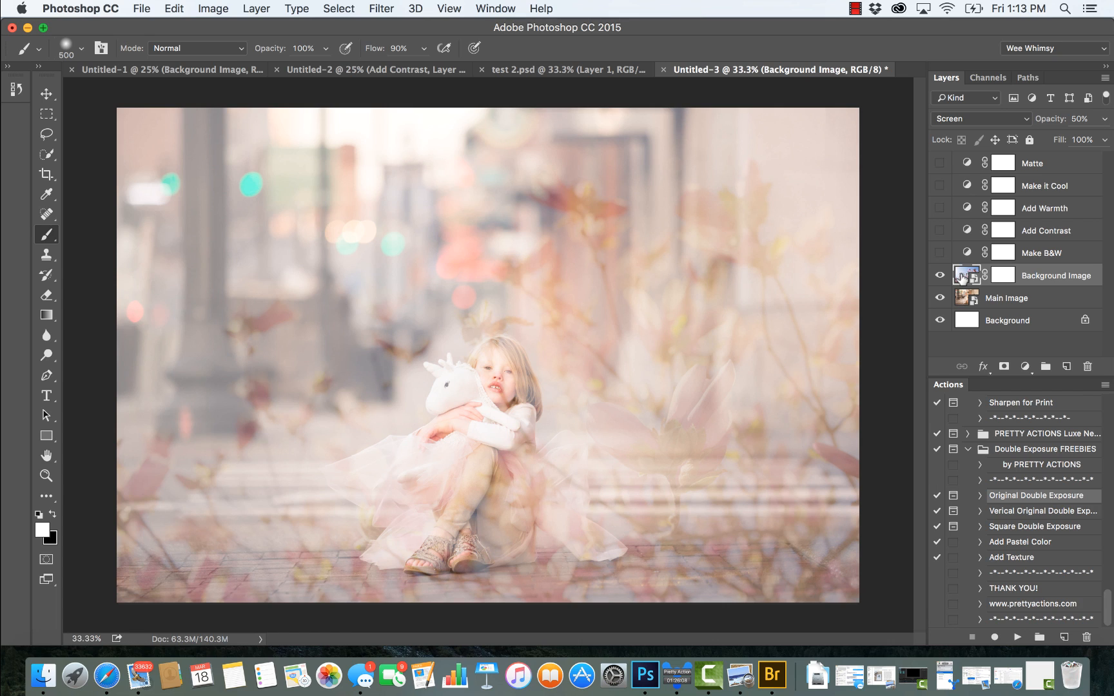
pyautogui.click(952, 122)
pyautogui.click(953, 123)
pyautogui.click(971, 122)
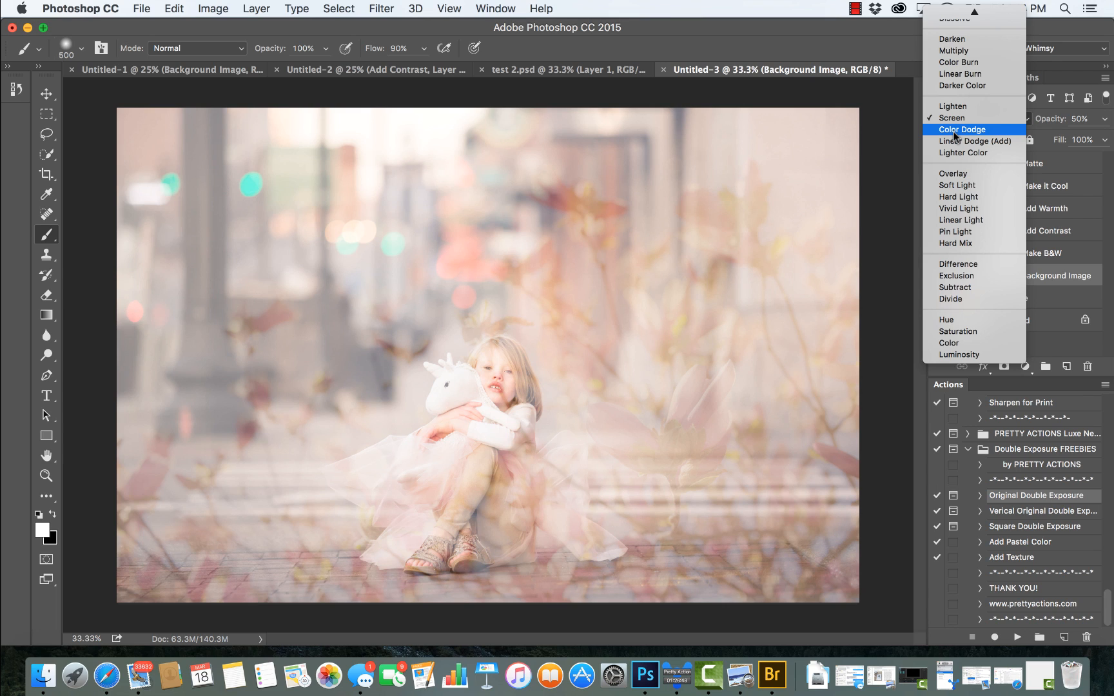
pyautogui.scroll(1, 969, 76)
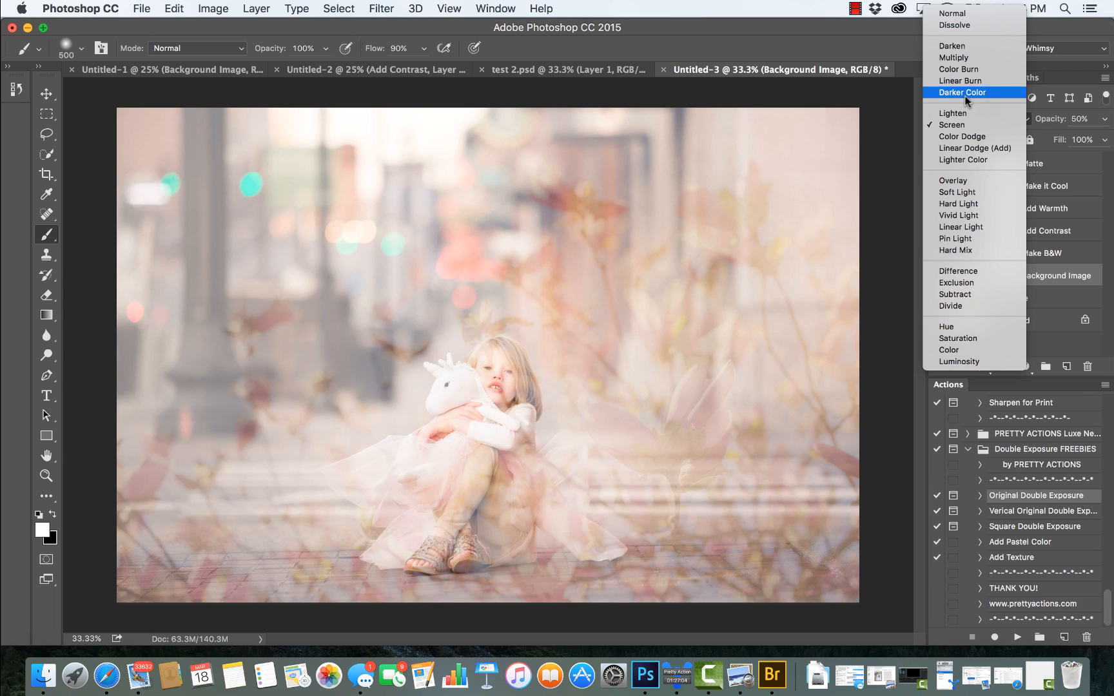
pyautogui.click(957, 60)
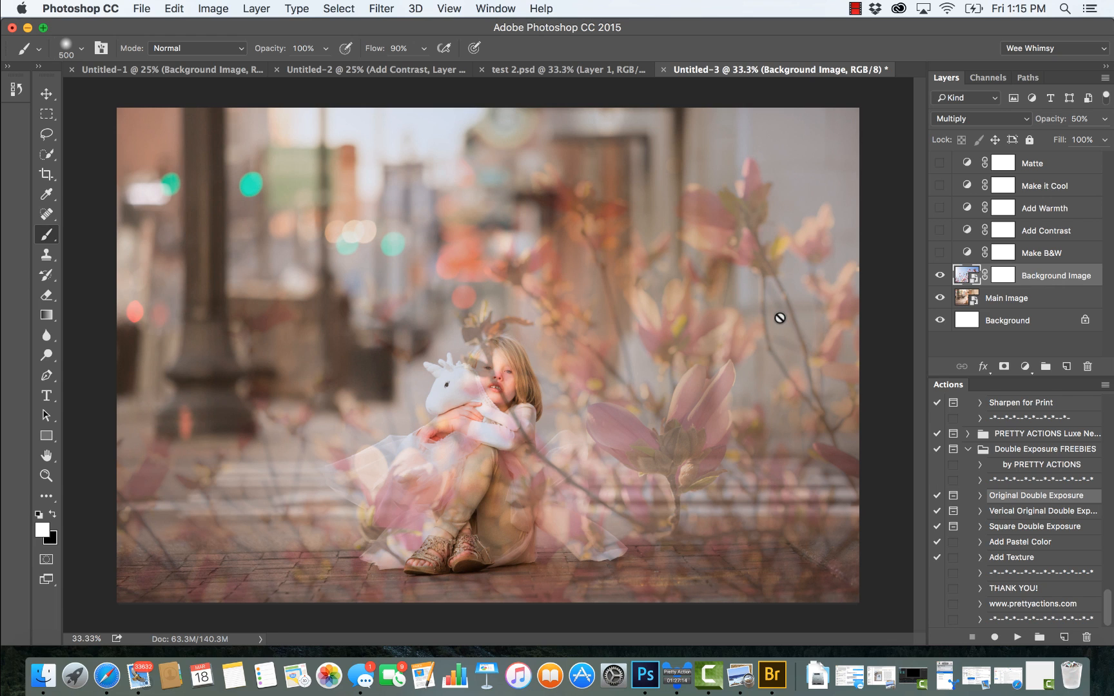
# Step: Try the Darken, Color Burn and Overlay blend modes on the Background Image layer
pyautogui.click(969, 119)
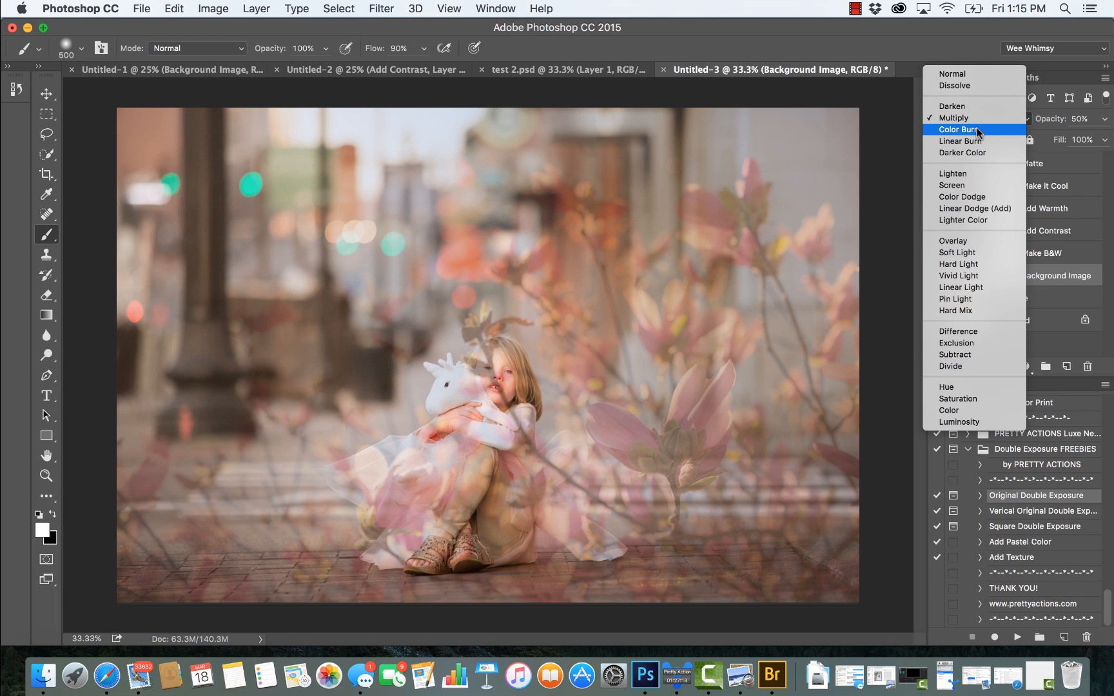
pyautogui.click(971, 107)
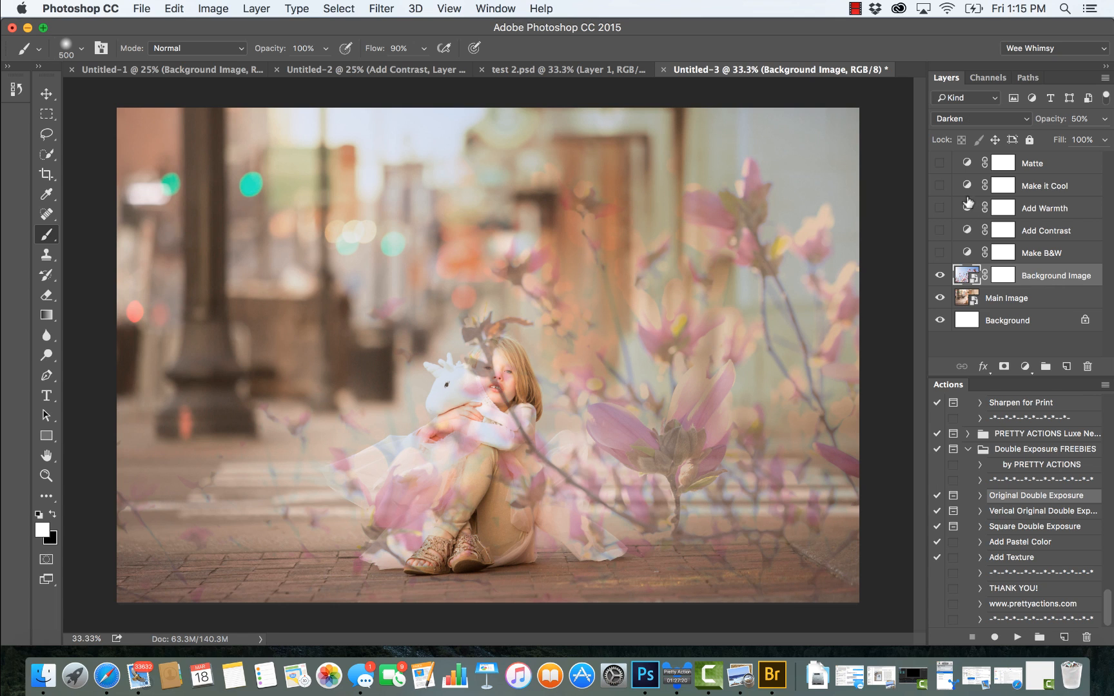
pyautogui.click(969, 120)
pyautogui.click(965, 141)
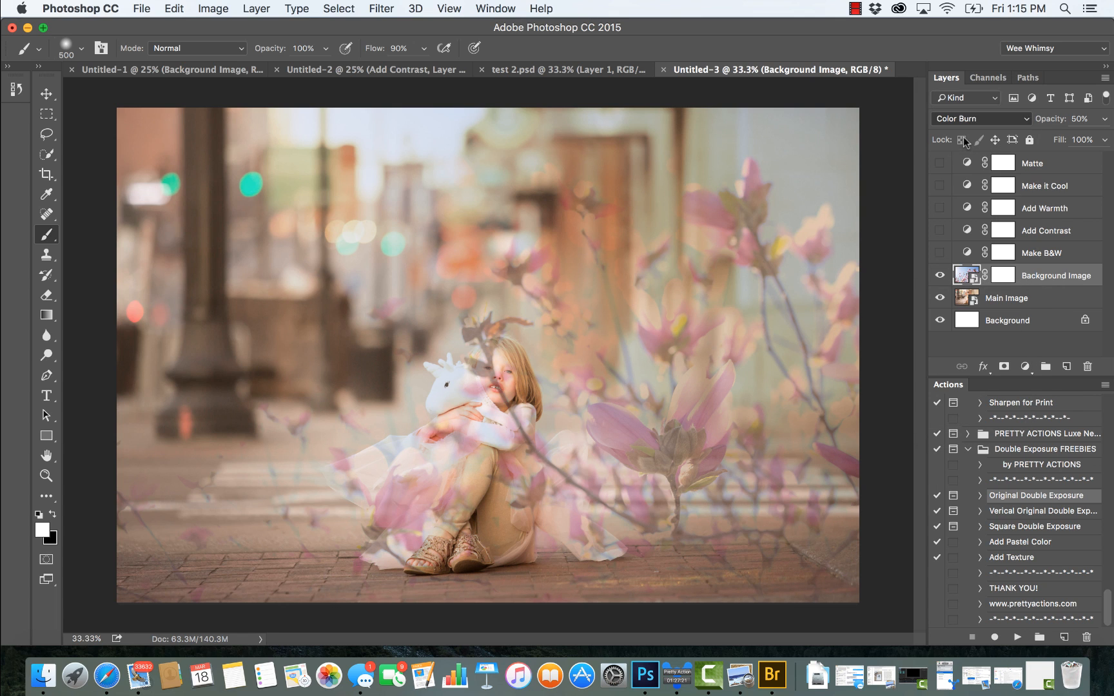
pyautogui.click(970, 119)
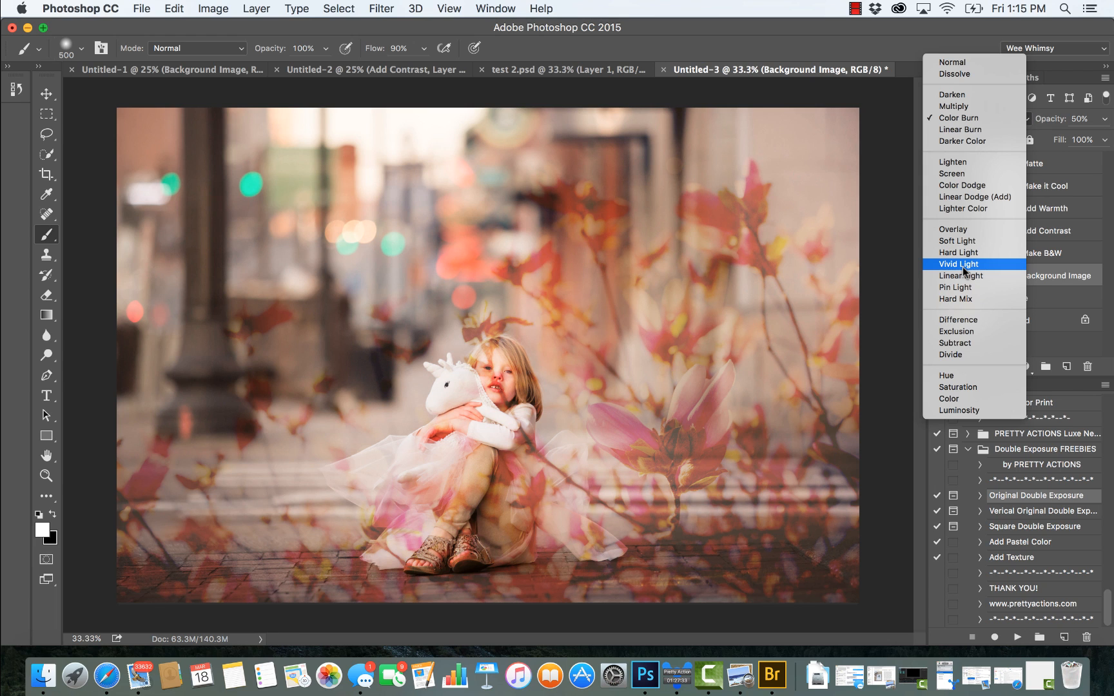
pyautogui.click(963, 233)
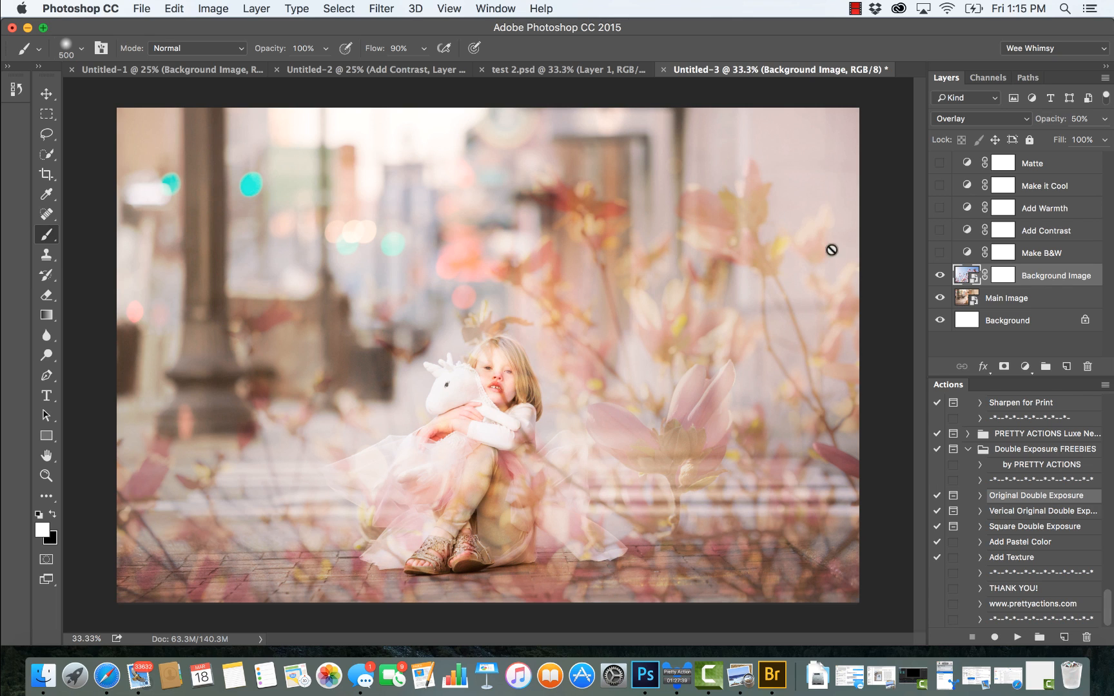
# Step: Set the Background Image layer's blend mode to Hard Light and its opacity to 26%
pyautogui.click(977, 122)
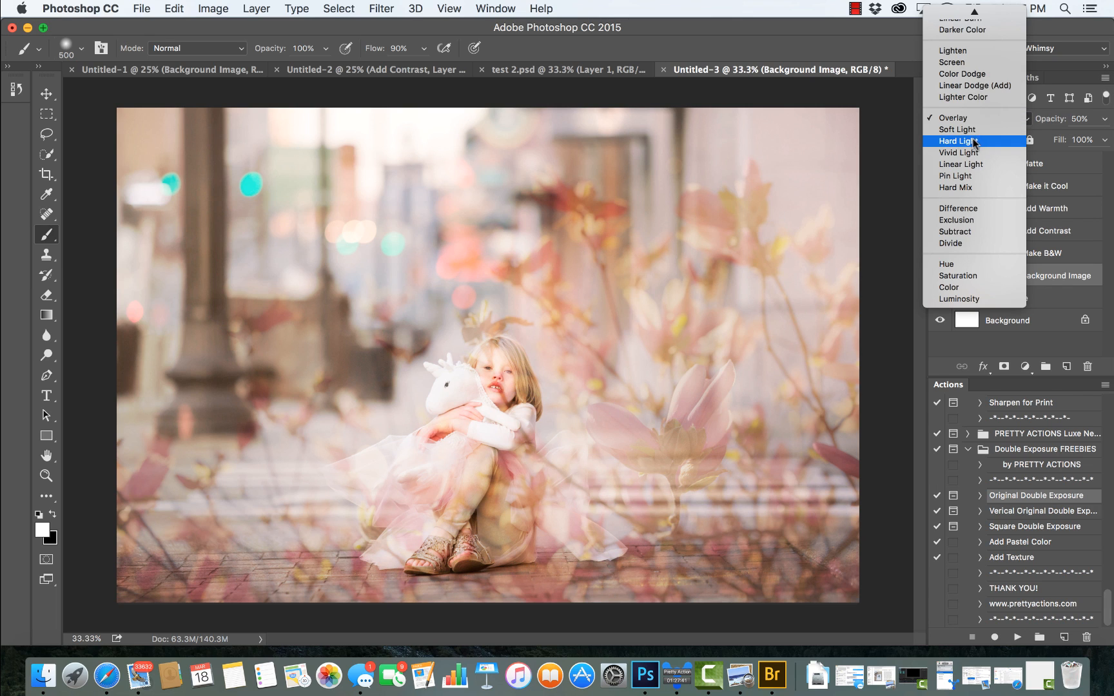
pyautogui.click(966, 143)
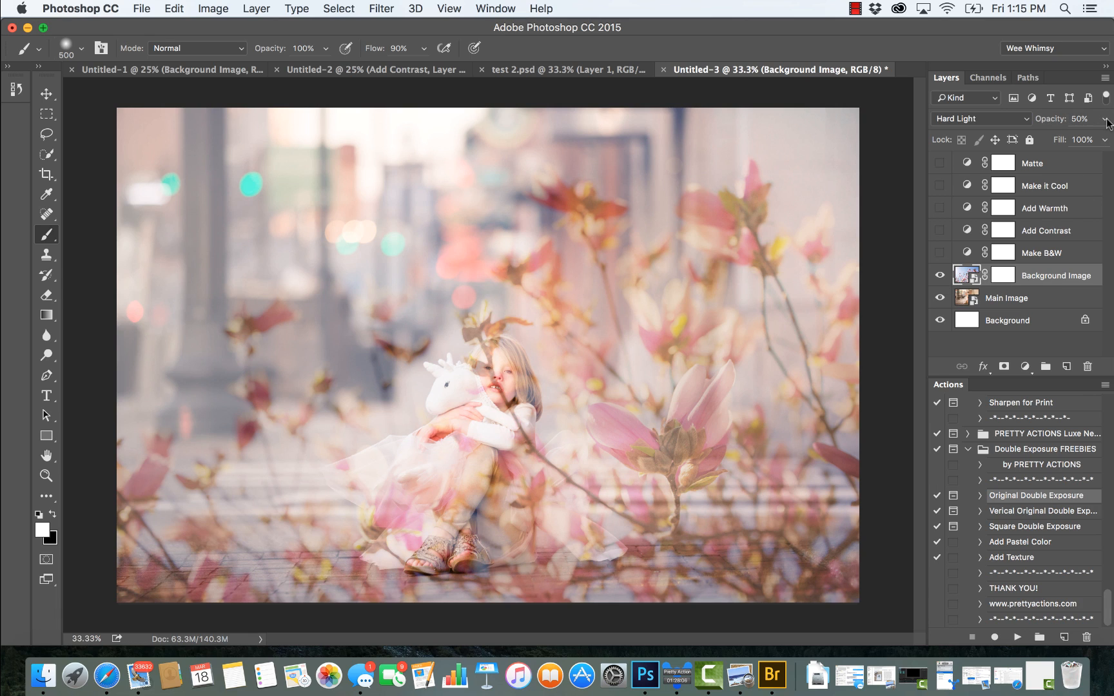
pyautogui.click(1106, 120)
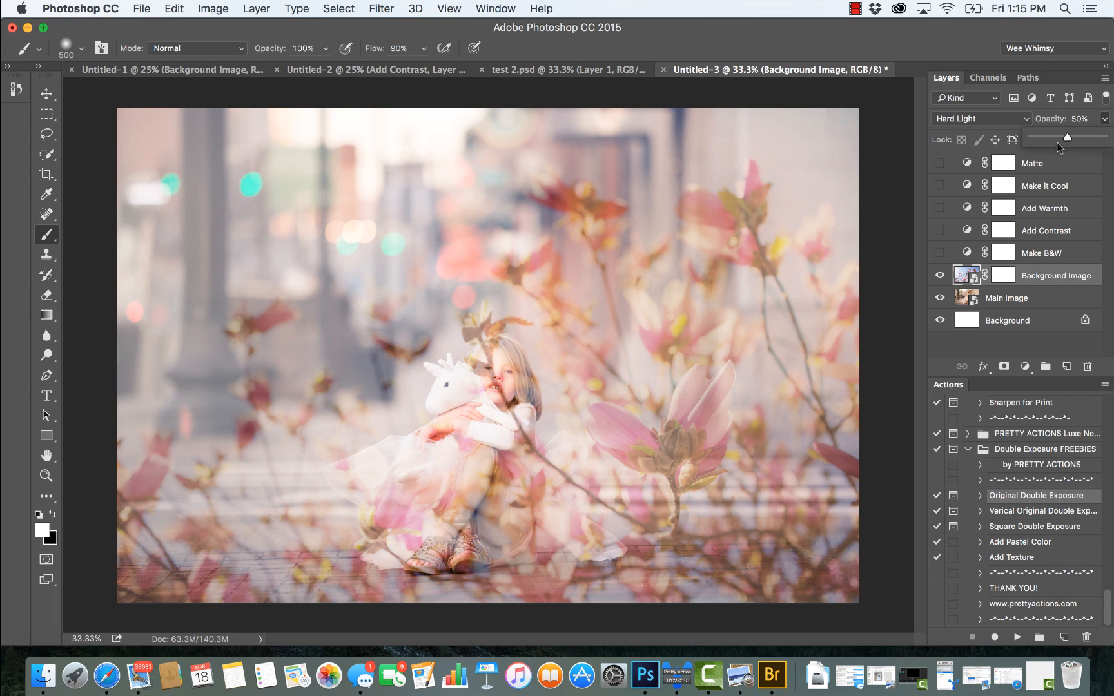
pyautogui.moveTo(1054, 139); pyautogui.dragTo(1046, 140)
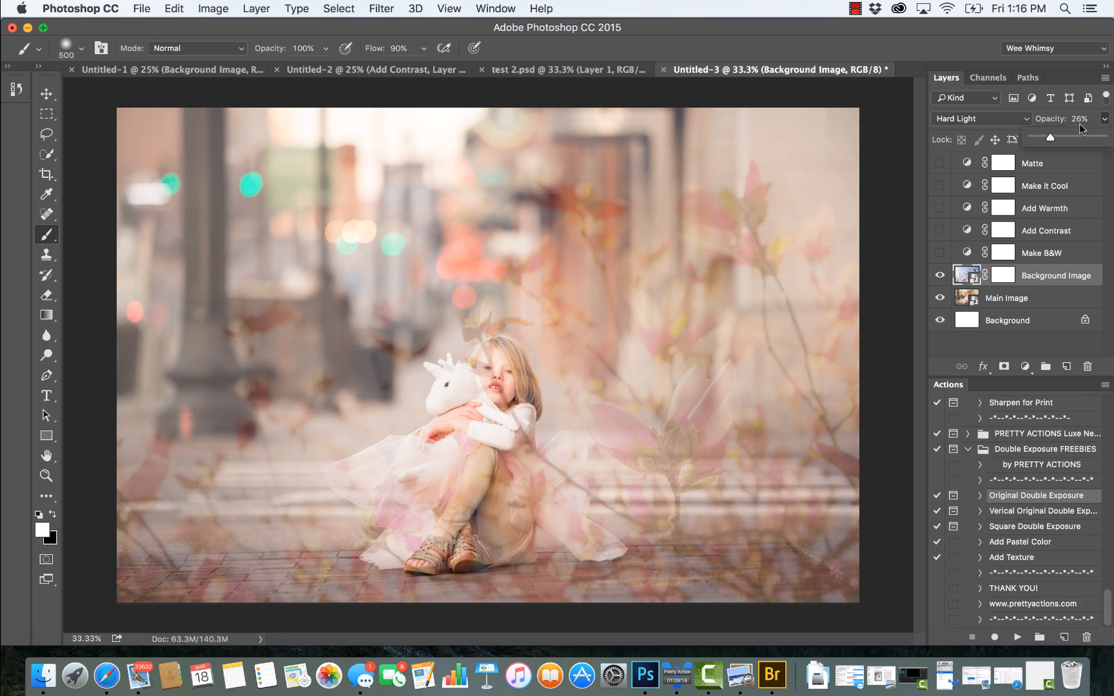
# Step: Select the Background Image layer's mask and paint black over the child's face with the Brush tool at 100% opacity
pyautogui.click(962, 277)
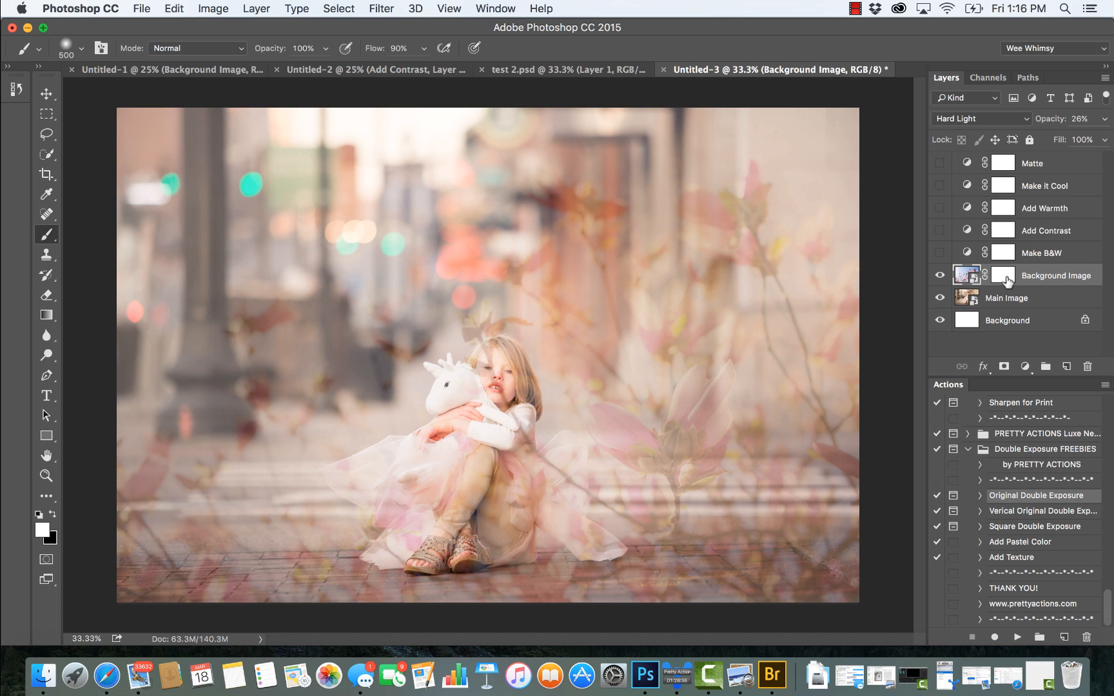
pyautogui.click(1002, 276)
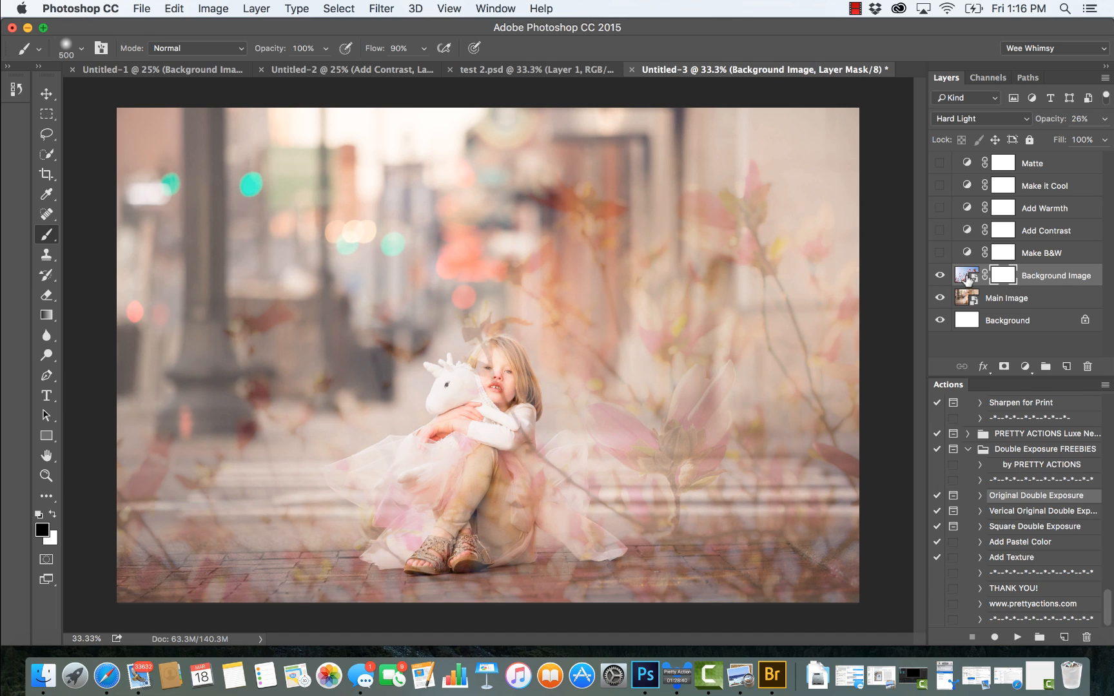
pyautogui.click(964, 275)
pyautogui.click(1004, 278)
pyautogui.click(49, 239)
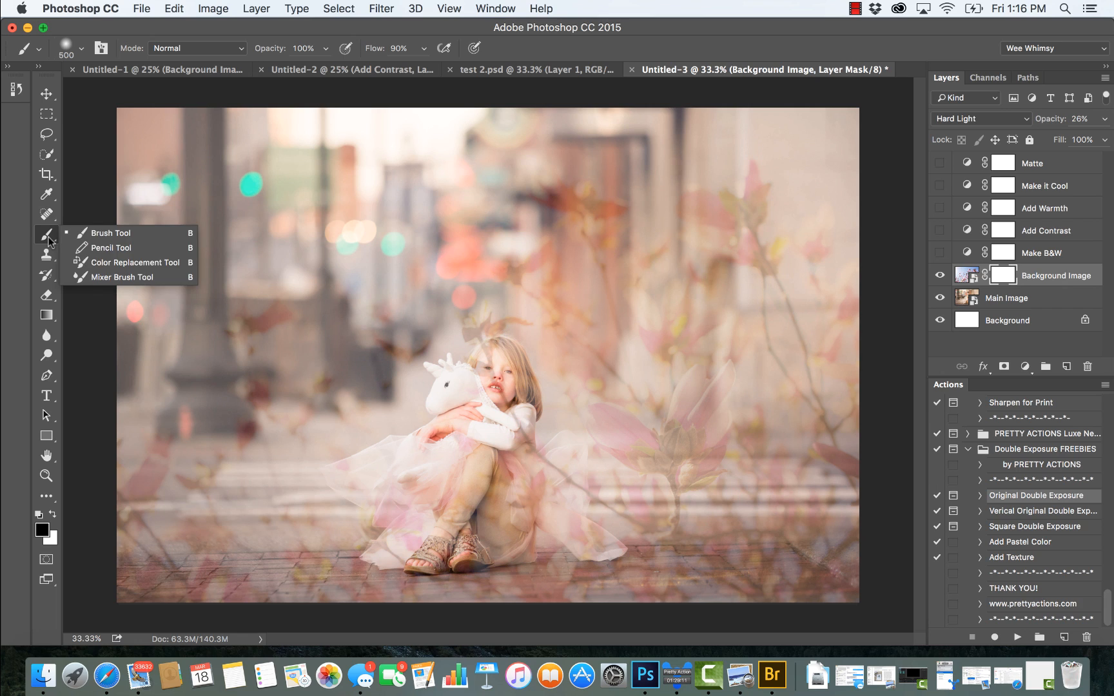
pyautogui.click(93, 237)
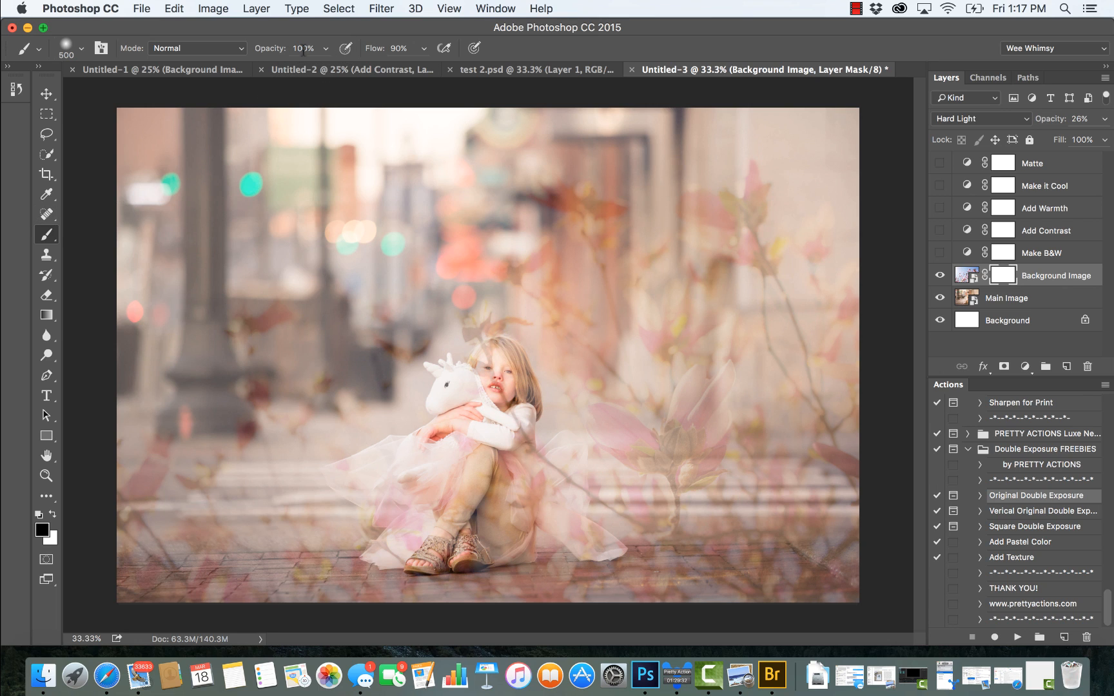
pyautogui.click(325, 49)
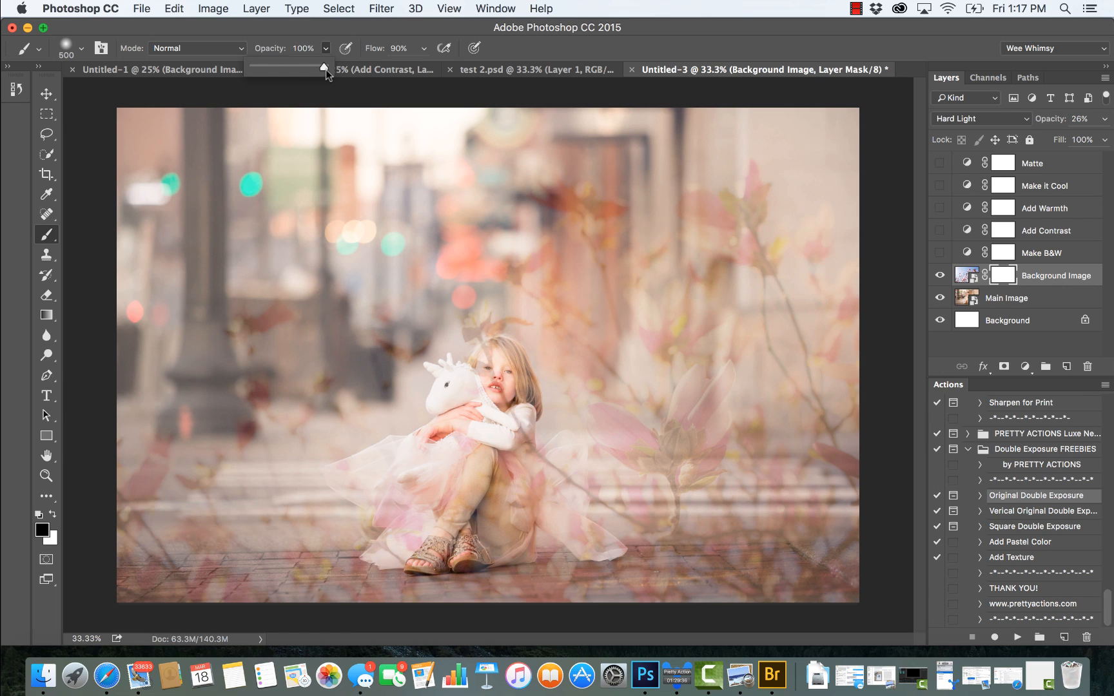
pyautogui.click(493, 372)
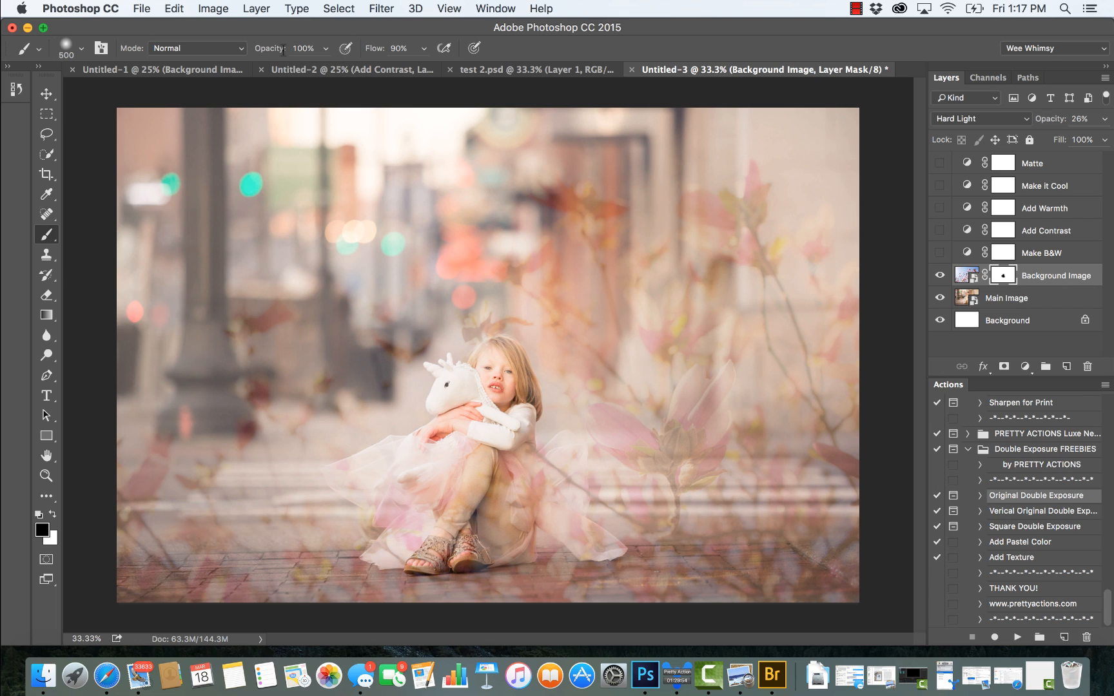
# Step: Set the brush to 47% opacity and size 800, and paint black on the mask over the child's hair, dress and legs
pyautogui.moveTo(328, 49); pyautogui.dragTo(286, 66)
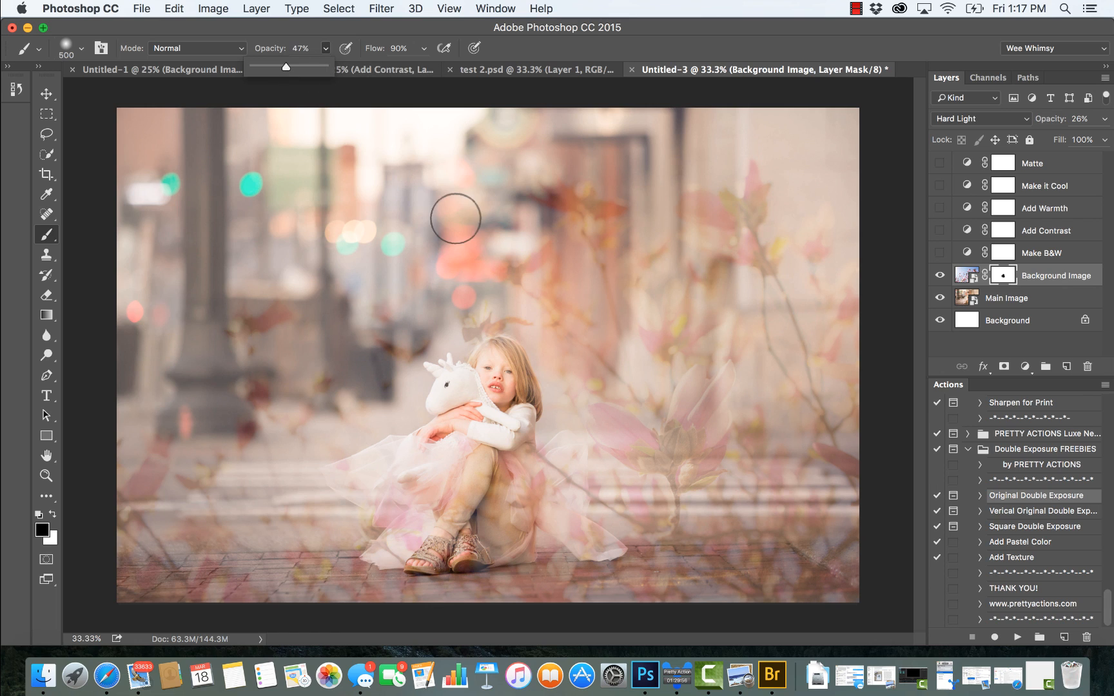
pyautogui.press(']')
pyautogui.press(']')
pyautogui.press(']')
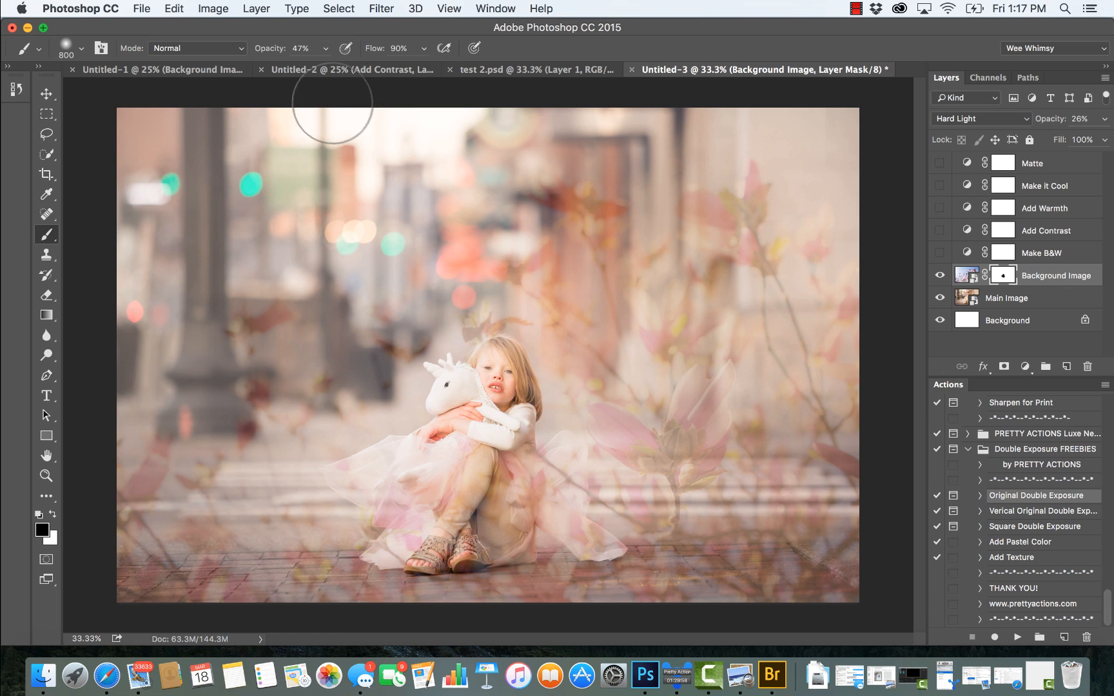
pyautogui.click(325, 49)
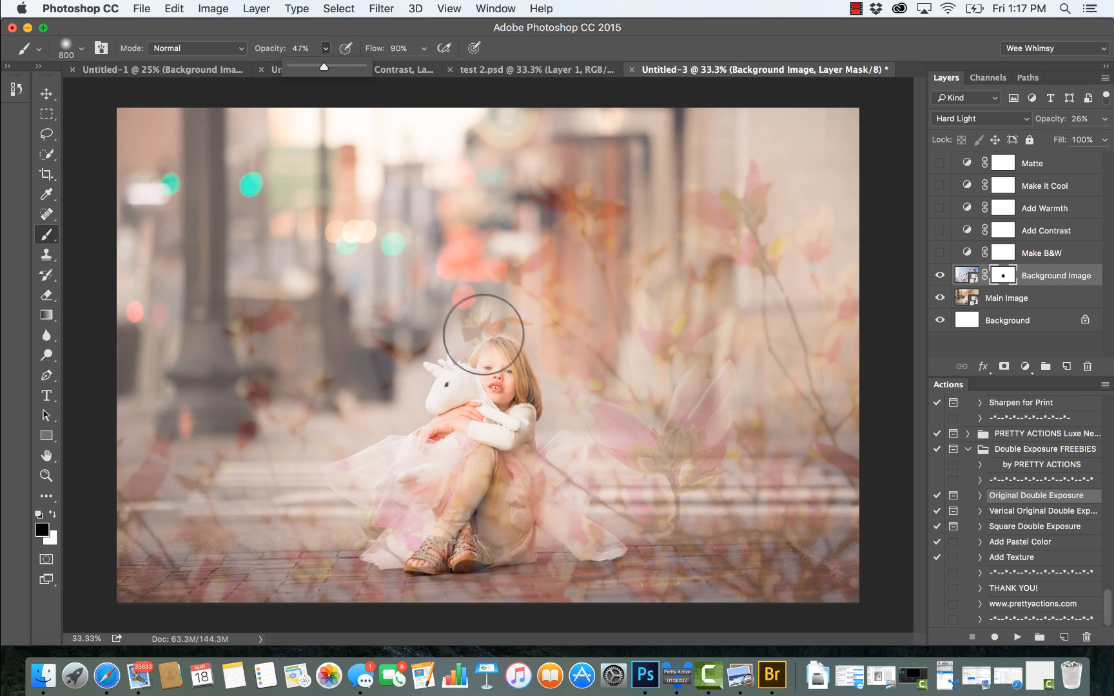
pyautogui.click(483, 334)
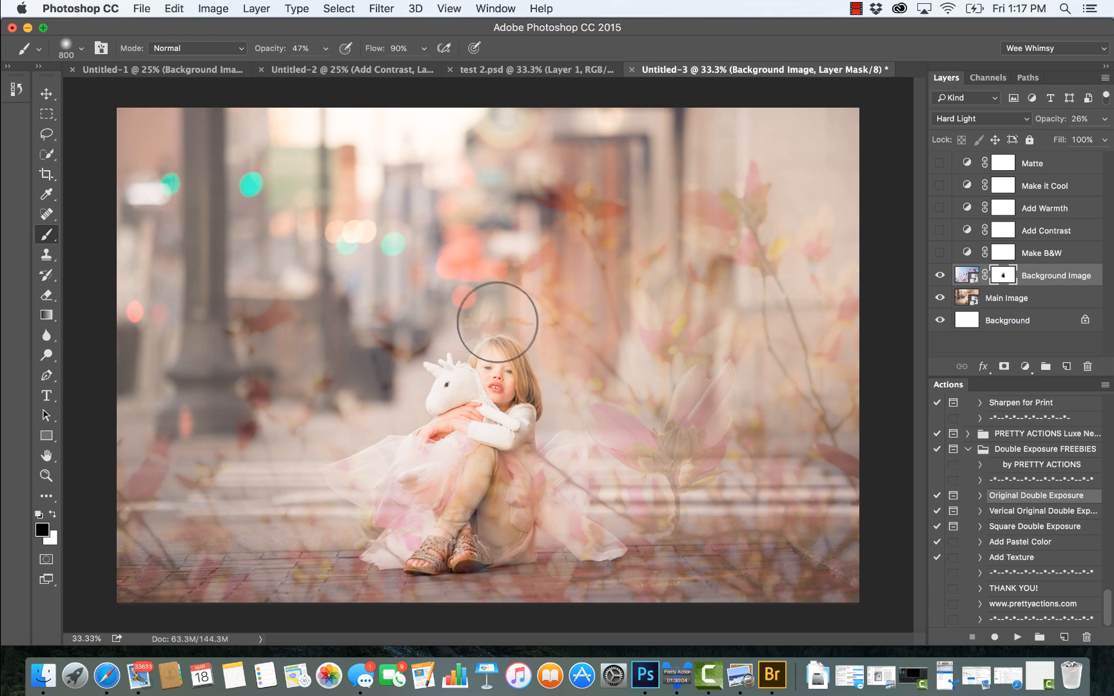
pyautogui.click(501, 324)
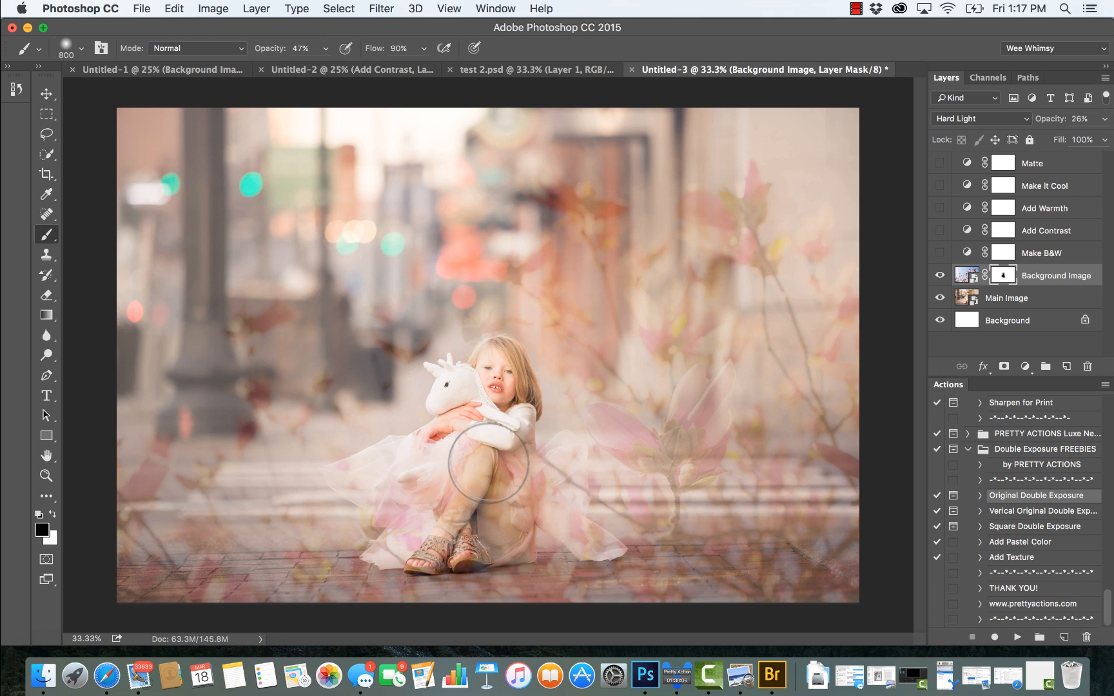
pyautogui.moveTo(489, 463)
pyautogui.mouseDown()
pyautogui.moveTo(445, 472)
pyautogui.moveTo(413, 464)
pyautogui.mouseUp()
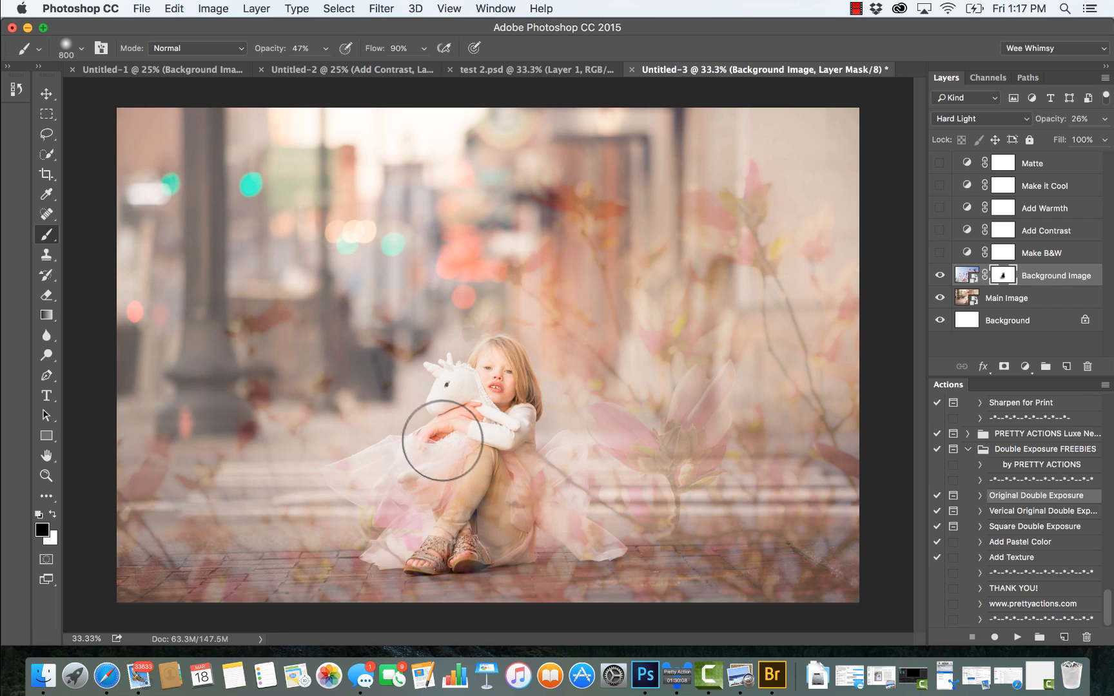
pyautogui.moveTo(496, 499)
pyautogui.mouseDown()
pyautogui.moveTo(517, 459)
pyautogui.moveTo(506, 493)
pyautogui.moveTo(445, 502)
pyautogui.moveTo(418, 490)
pyautogui.mouseUp()
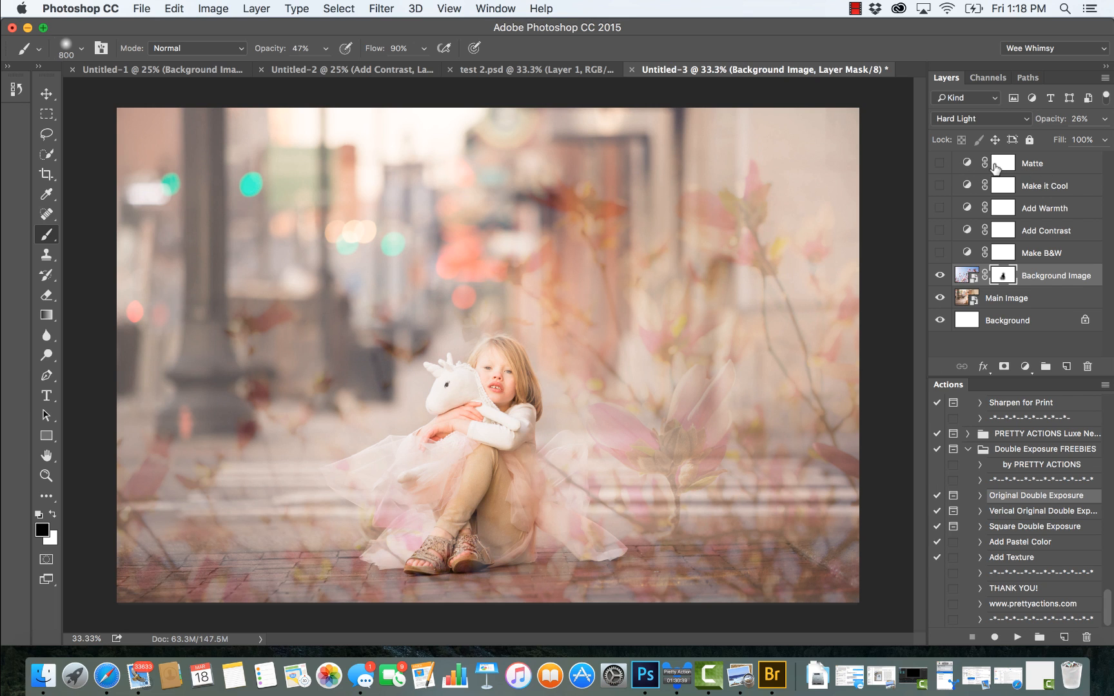
# Step: Preview the Matte layer's effect on the image and hide the layer again
pyautogui.click(940, 166)
pyautogui.click(940, 167)
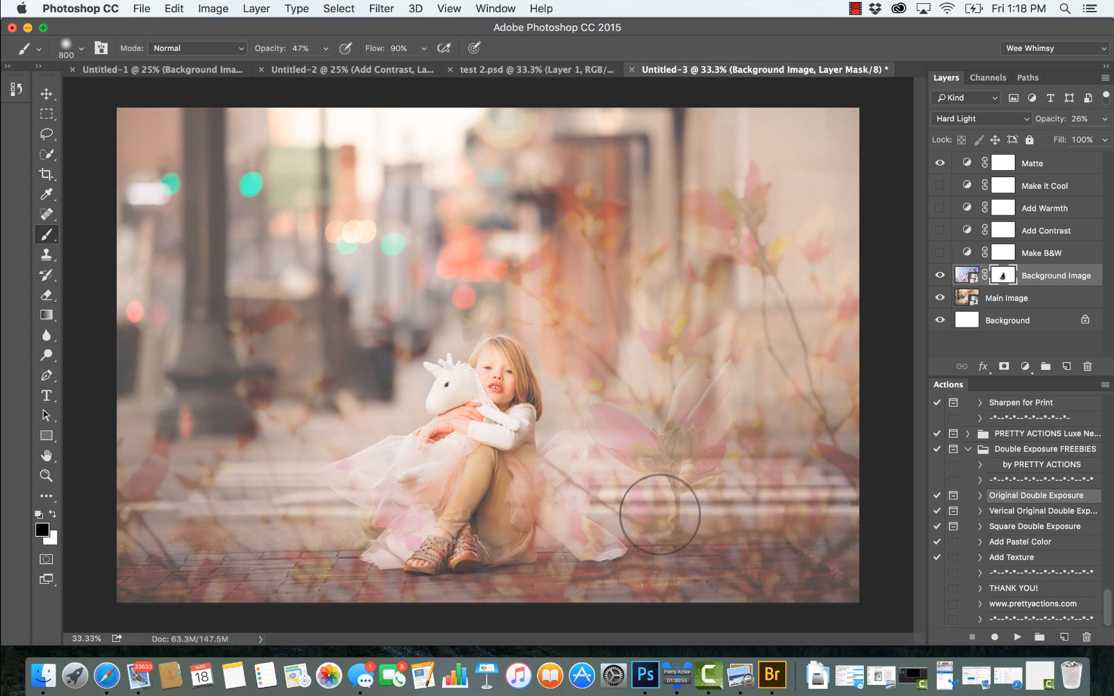
pyautogui.click(940, 164)
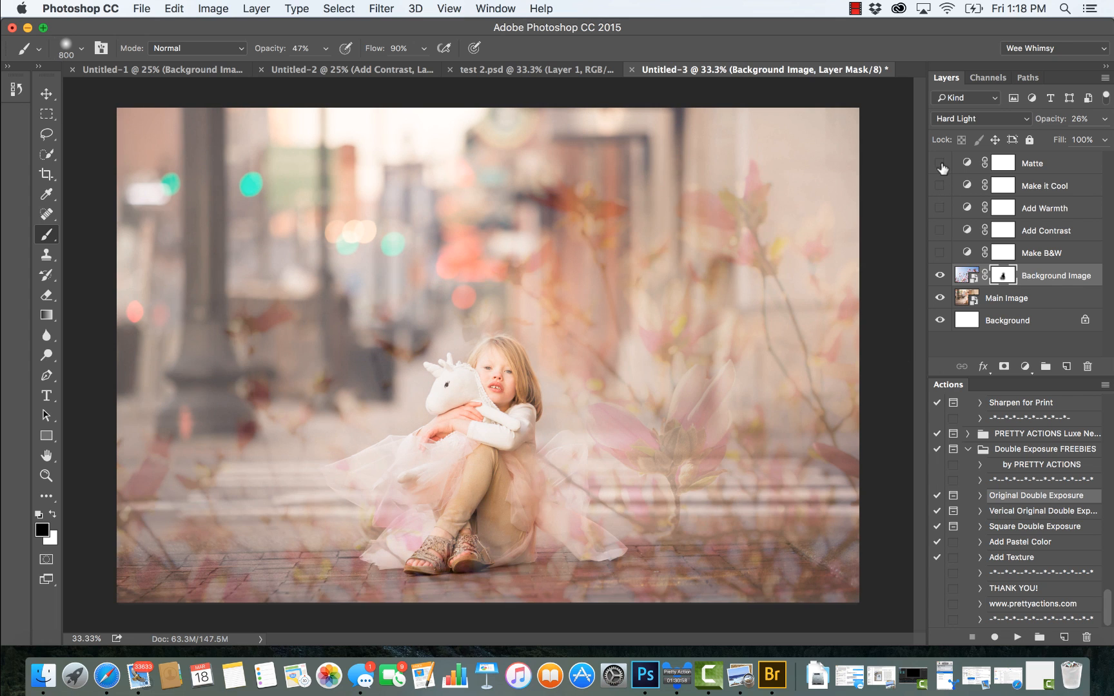
# Step: Try the Add Warmth layer at 14% opacity and hide it again
pyautogui.click(939, 208)
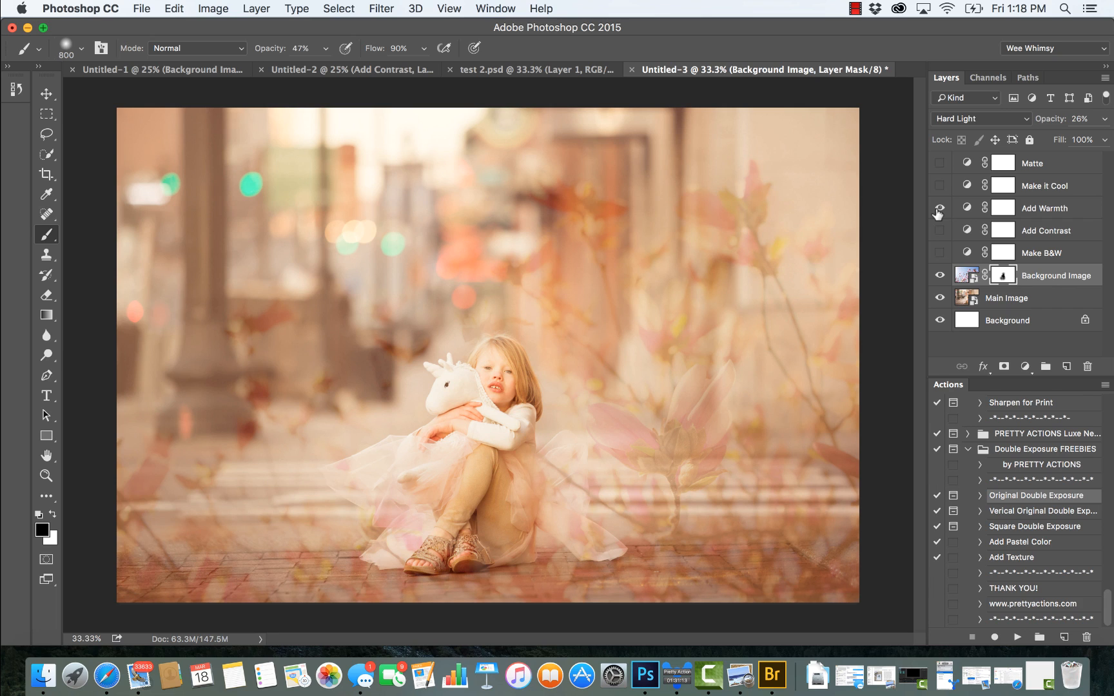
pyautogui.click(1039, 216)
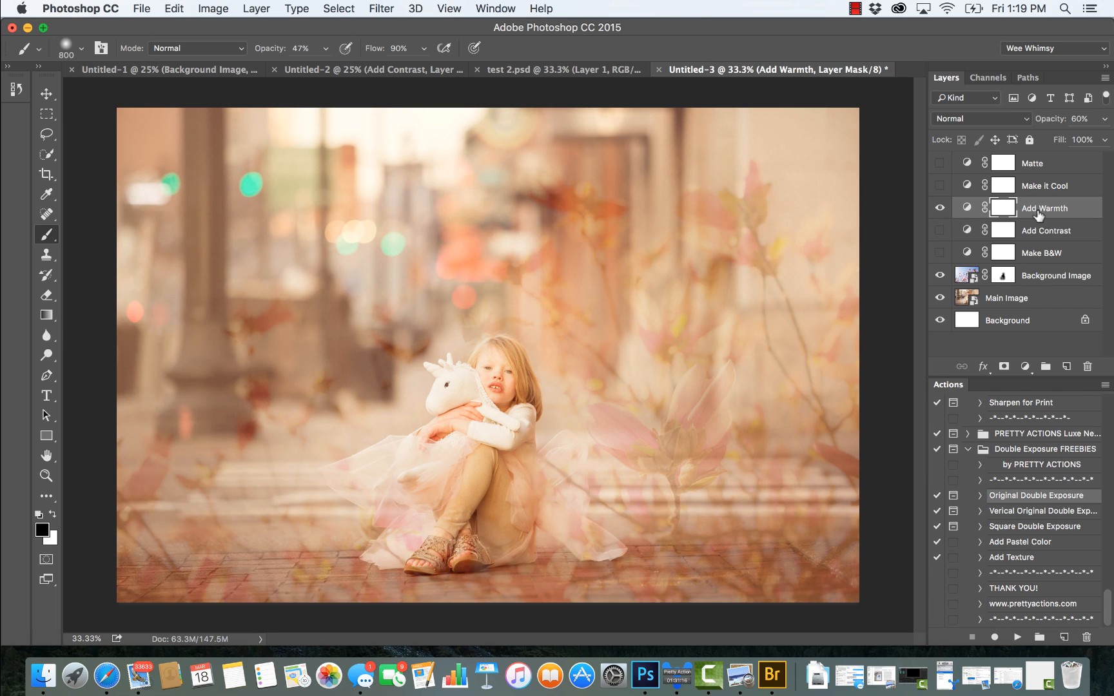
pyautogui.click(1105, 119)
pyautogui.moveTo(1030, 142); pyautogui.dragTo(1039, 141)
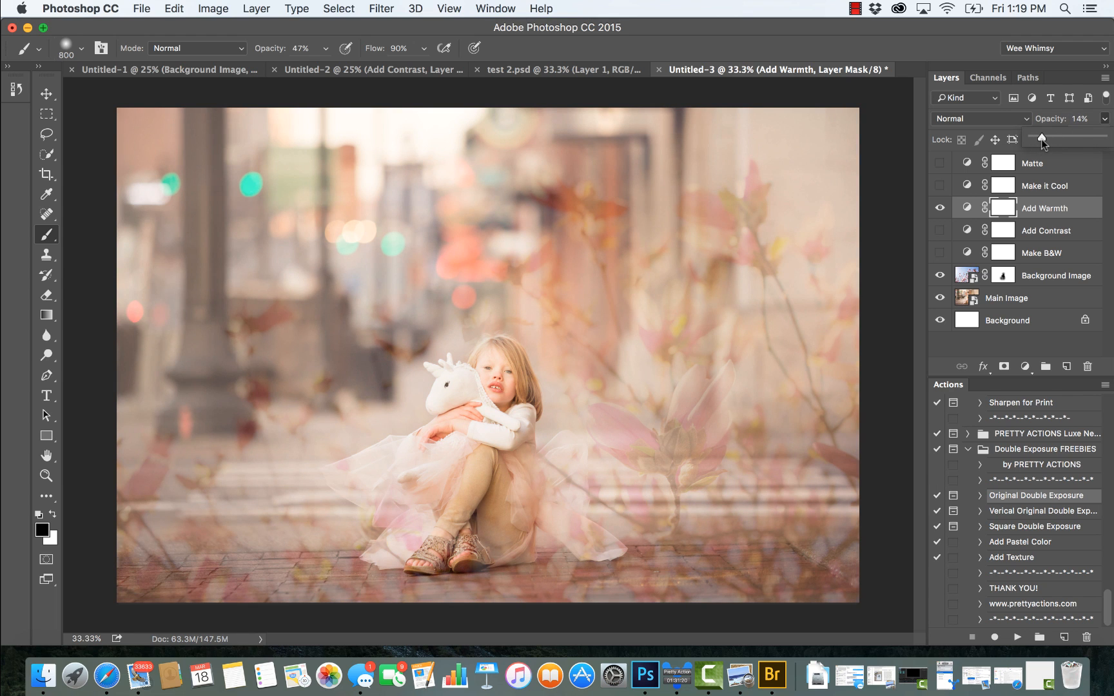
pyautogui.click(940, 207)
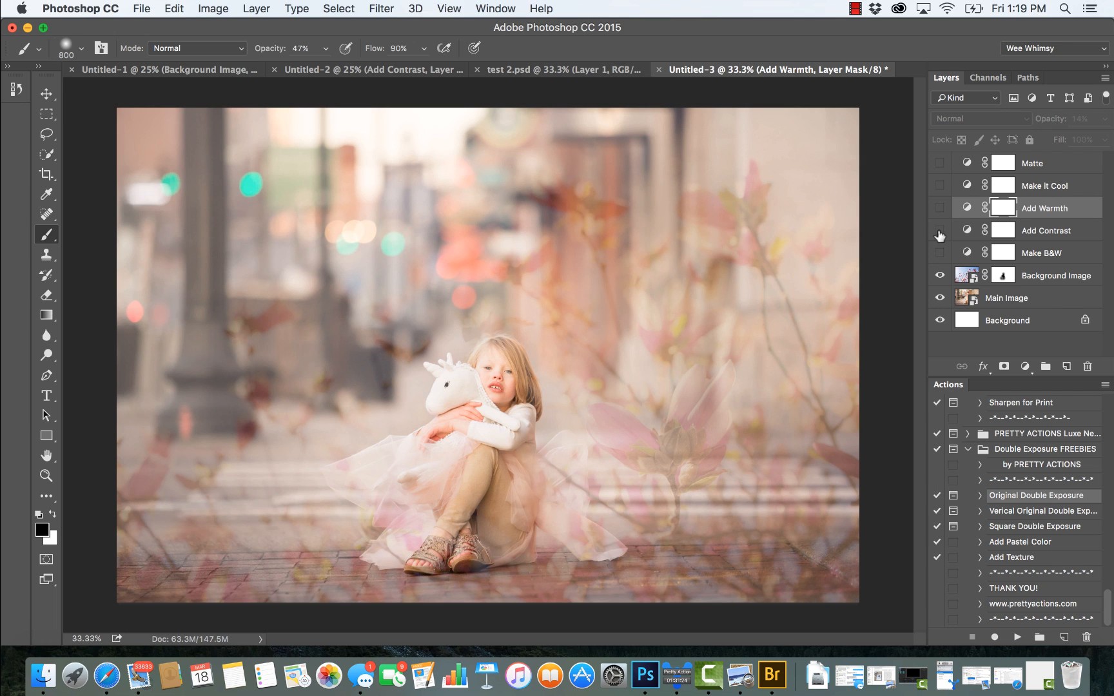
# Step: Preview the Add Contrast and Make B&W layers one at a time, hiding each again, and reselect the Background Image layer
pyautogui.click(940, 231)
pyautogui.click(940, 230)
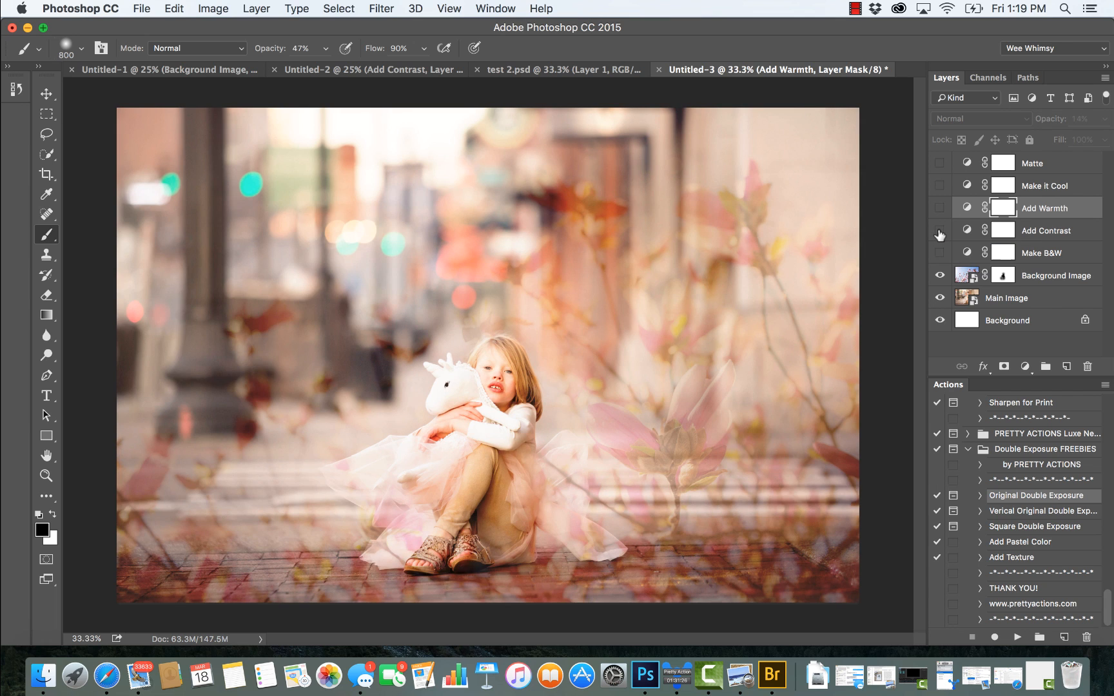
pyautogui.click(939, 255)
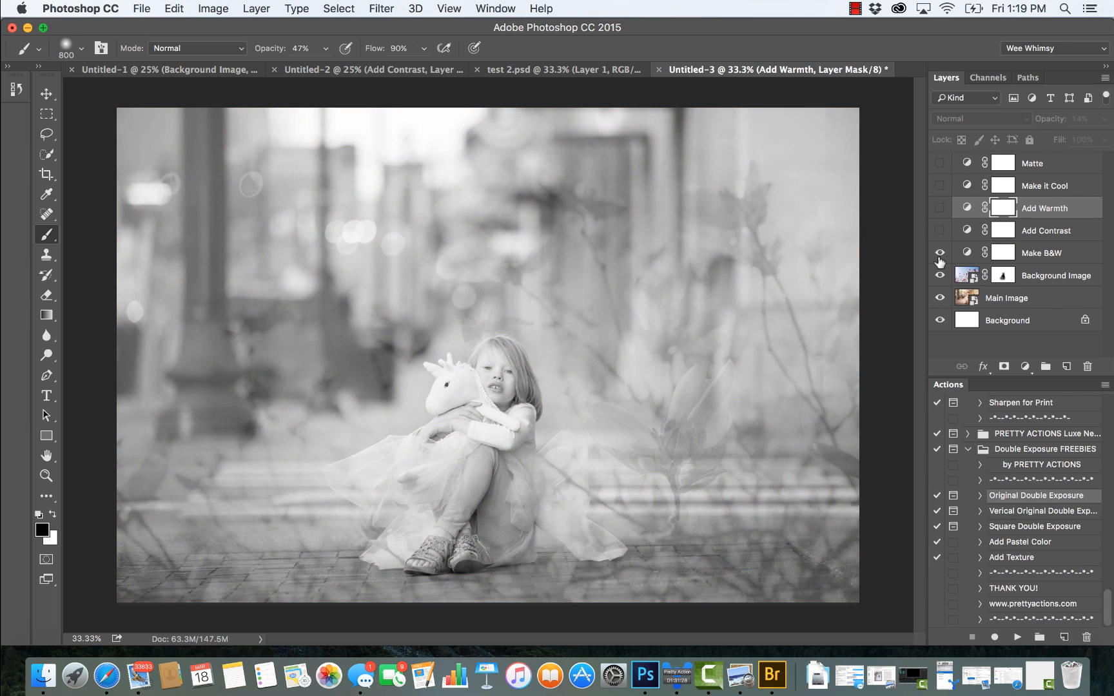
pyautogui.click(940, 257)
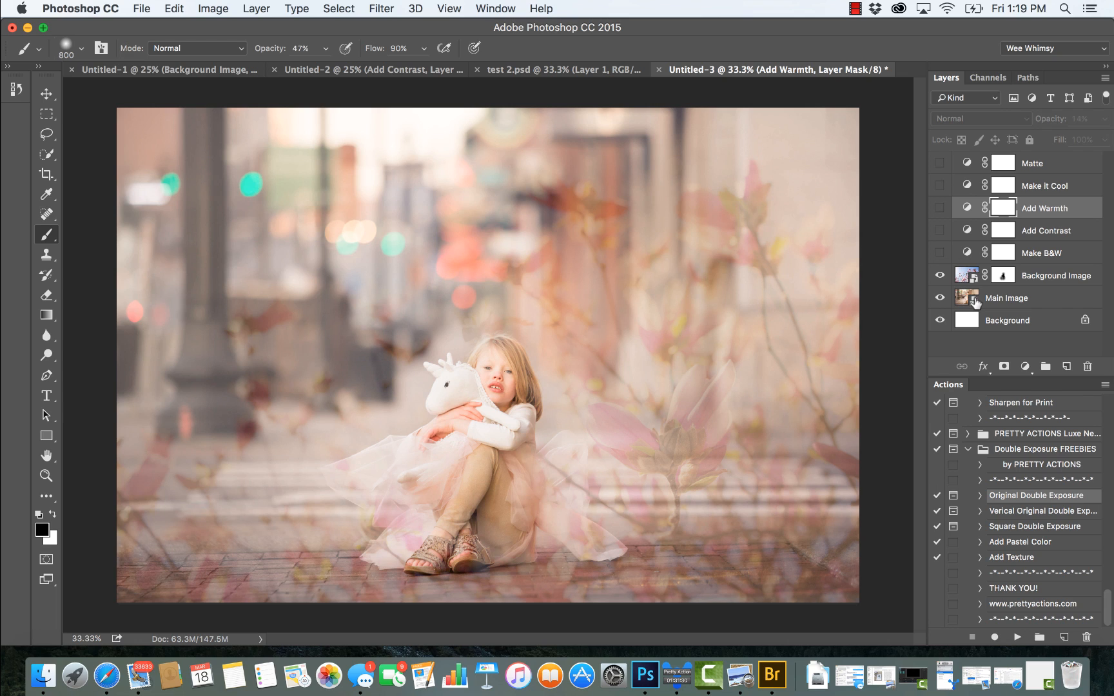
pyautogui.click(1048, 277)
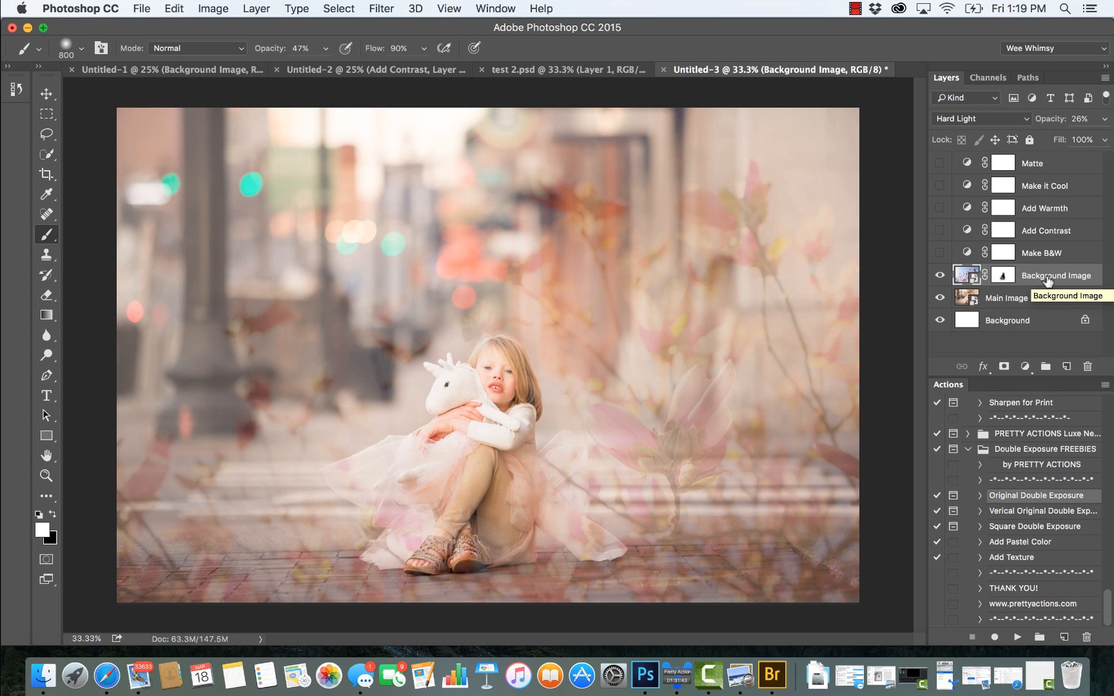
# Step: Switch to the Untitled-2 document and run the Original Double Exposure action
pyautogui.click(436, 74)
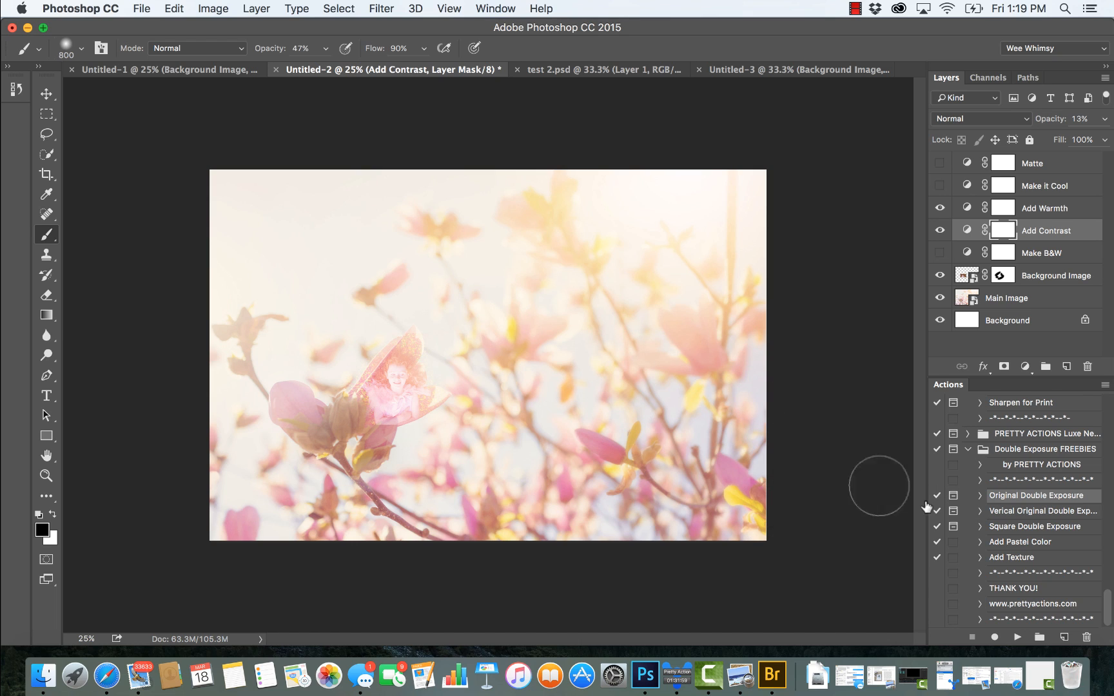
pyautogui.click(1023, 515)
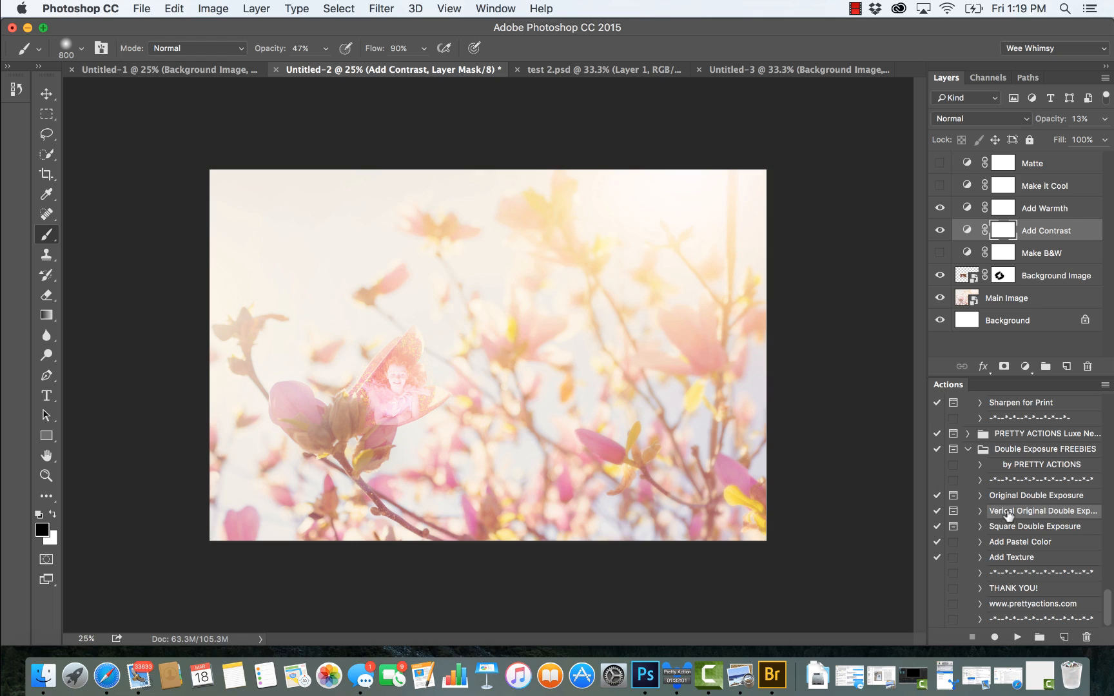
pyautogui.click(1043, 496)
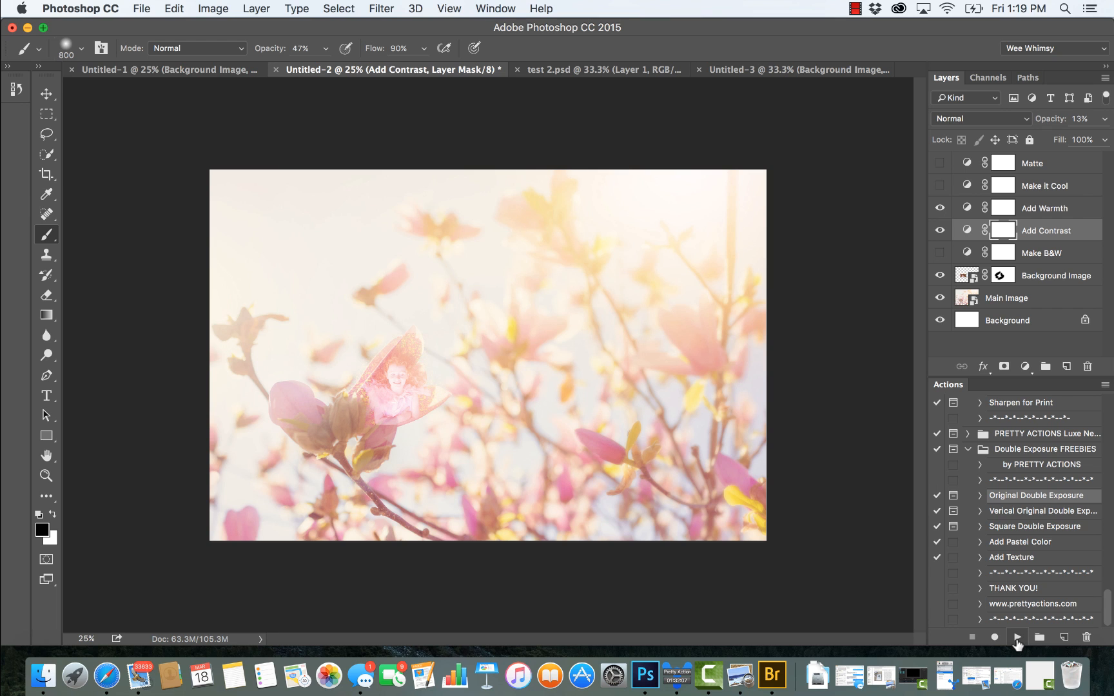
pyautogui.click(1017, 638)
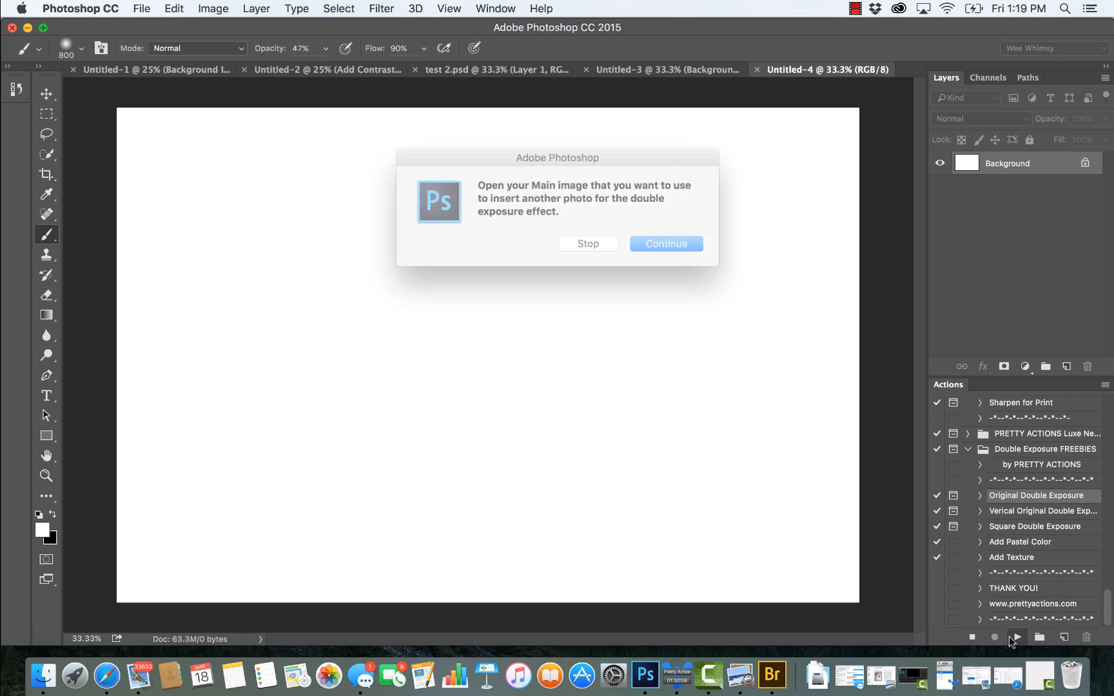
# Step: Place M11C1570.jpg from the Skittles folder as the main image, enlarged to about 113.8% so it fills the canvas
pyautogui.click(650, 246)
pyautogui.scroll(-20, 583, 252)
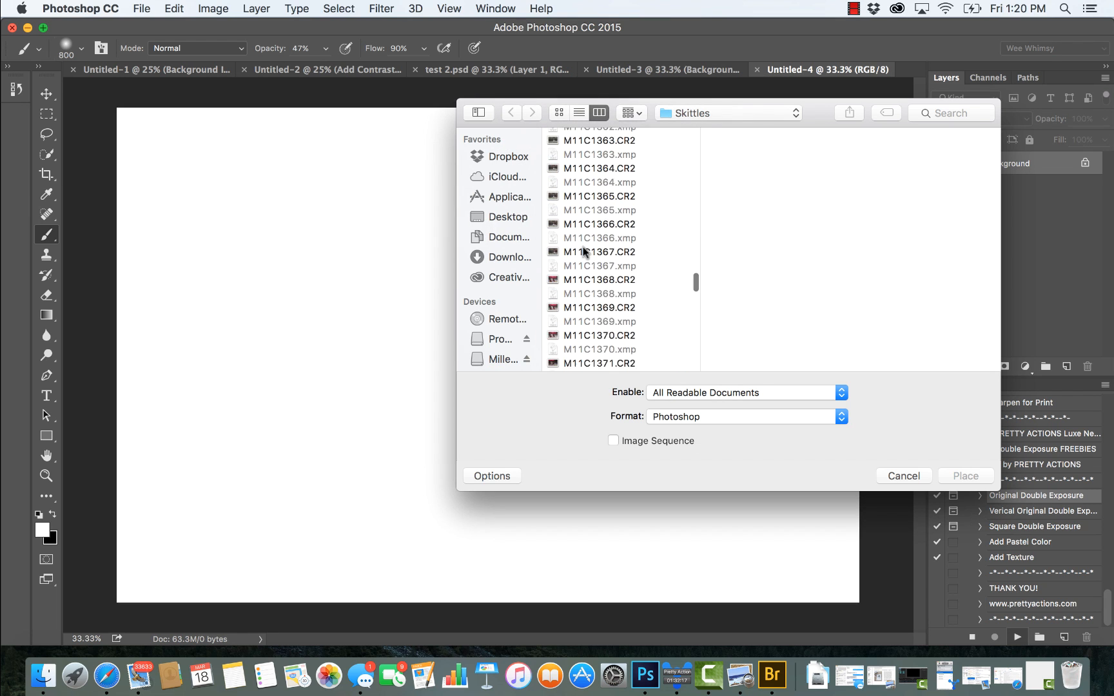
pyautogui.scroll(-15, 583, 250)
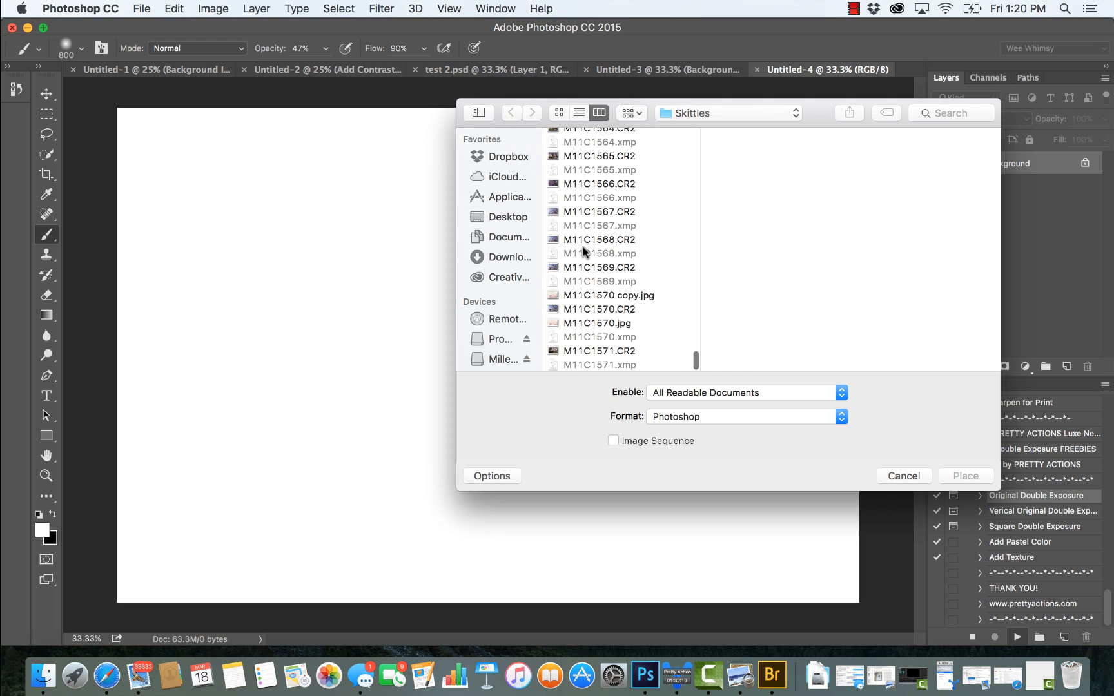
pyautogui.click(632, 296)
pyautogui.click(619, 323)
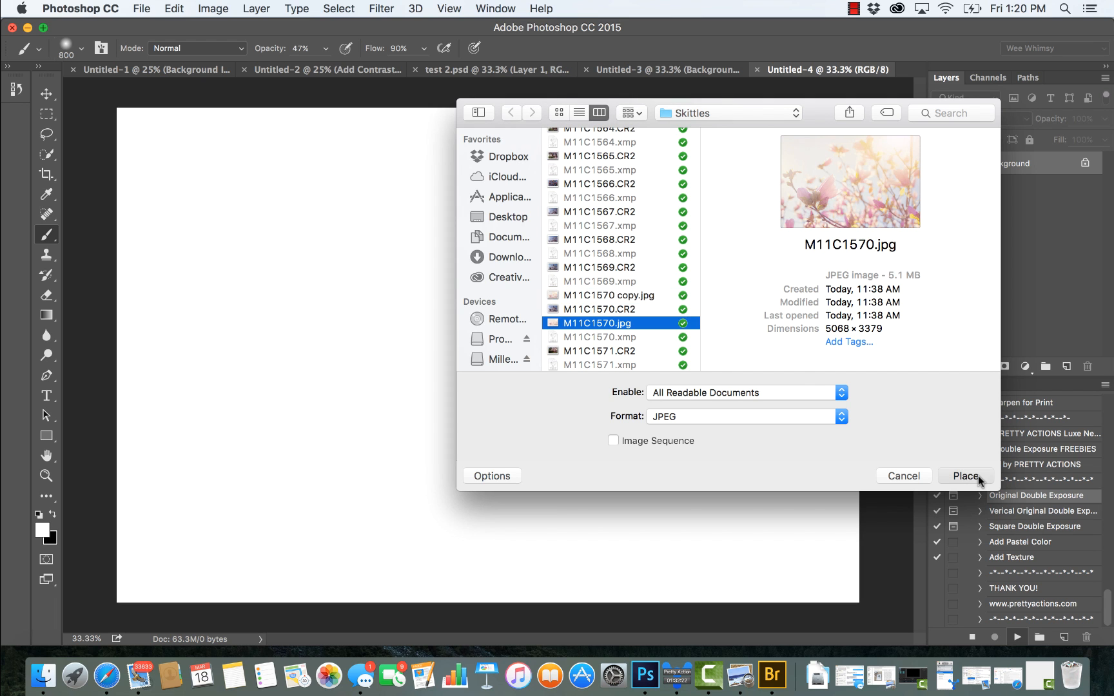
pyautogui.click(975, 475)
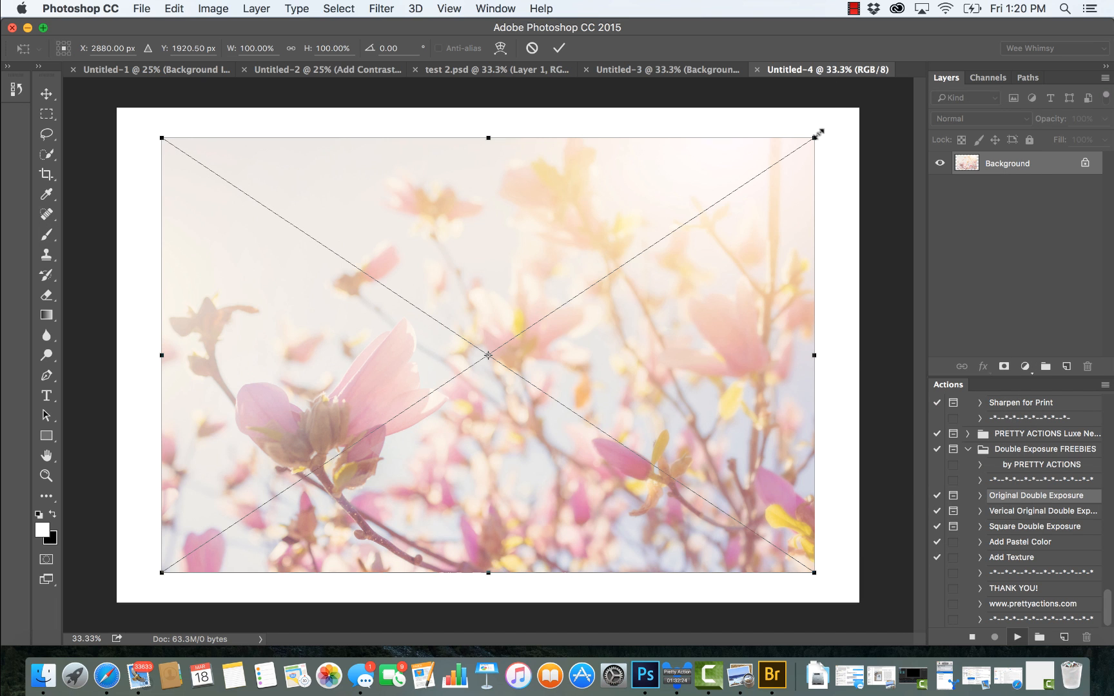
pyautogui.moveTo(811, 138); pyautogui.dragTo(850, 105)
pyautogui.moveTo(163, 571); pyautogui.dragTo(115, 604)
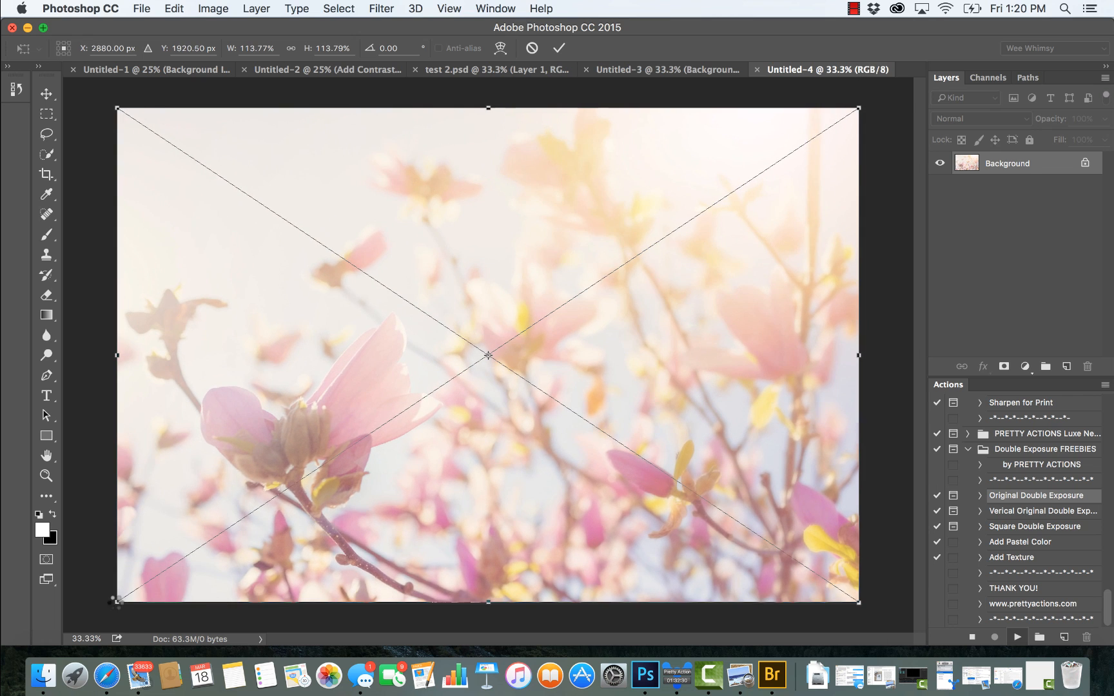
pyautogui.press('Return')
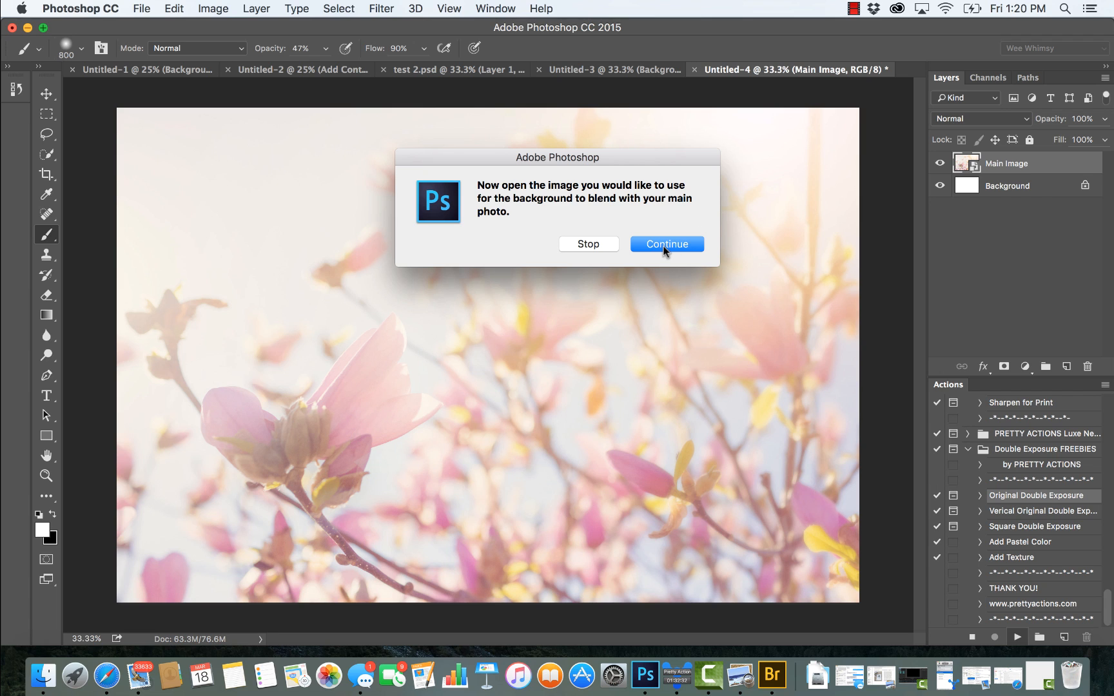
# Step: Place M11C1023 copy.jpg from the FAVES folder as the background image, scaled to about 27.19% and positioned over the large magnolia petal
pyautogui.click(665, 250)
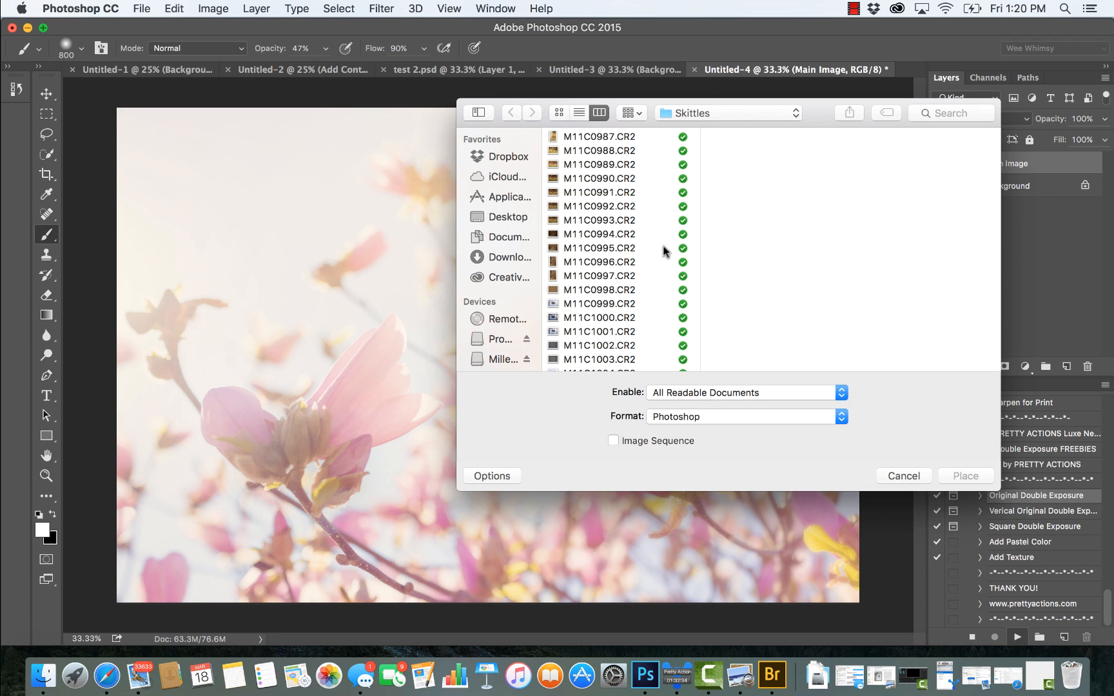
pyautogui.scroll(2, 580, 149)
pyautogui.click(580, 137)
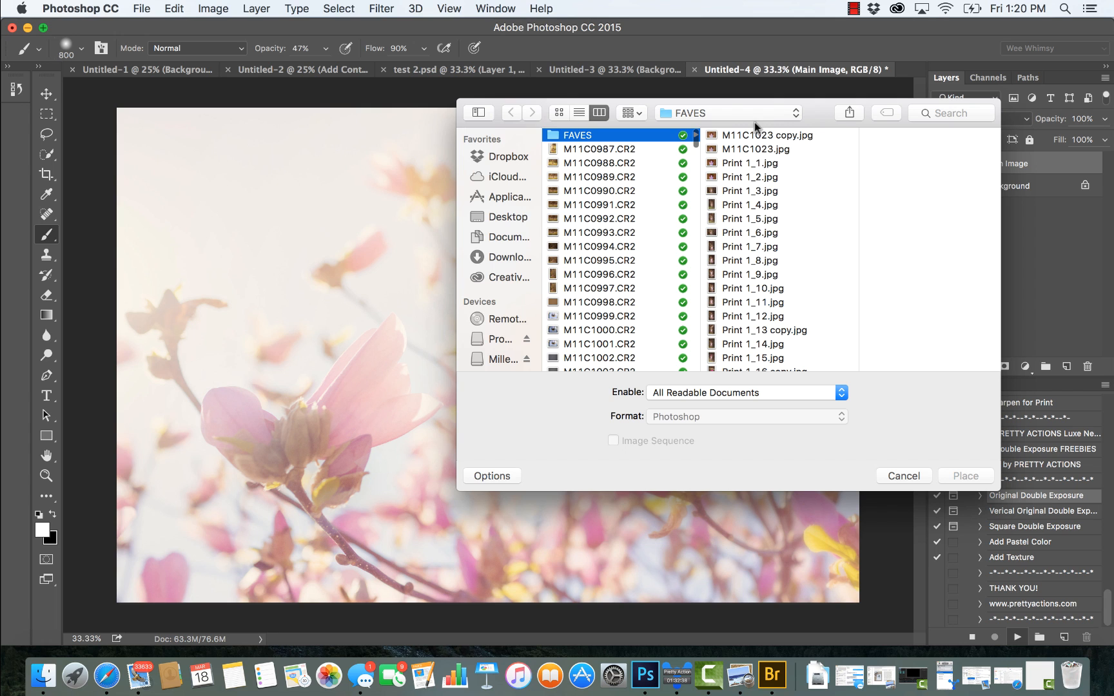
pyautogui.click(771, 136)
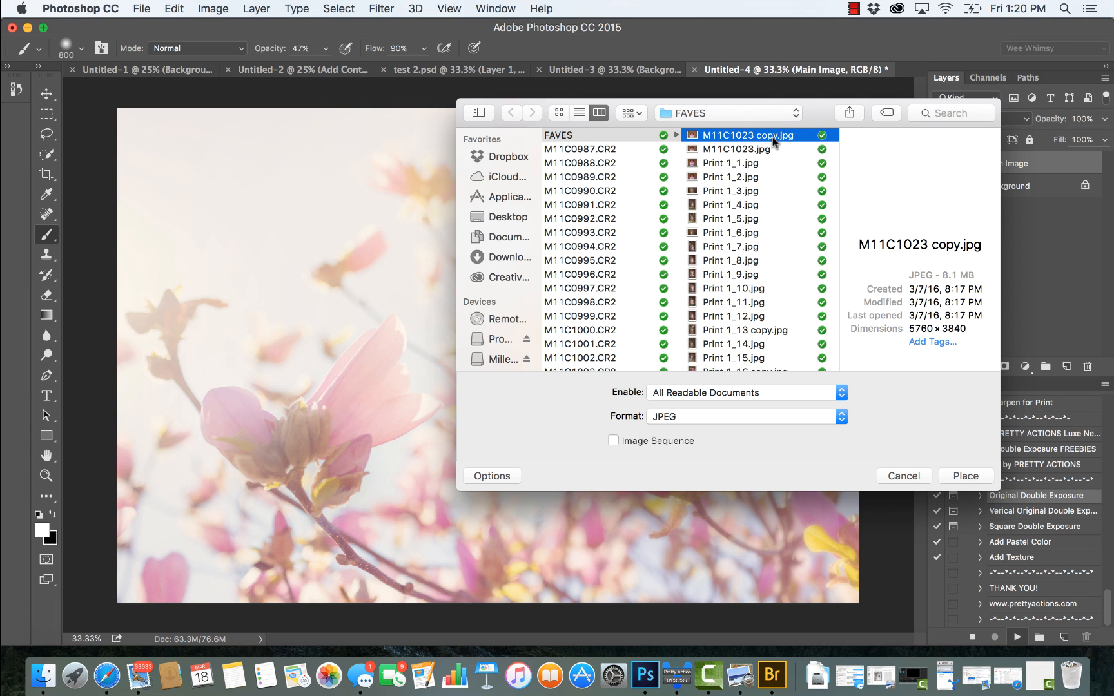
pyautogui.click(966, 476)
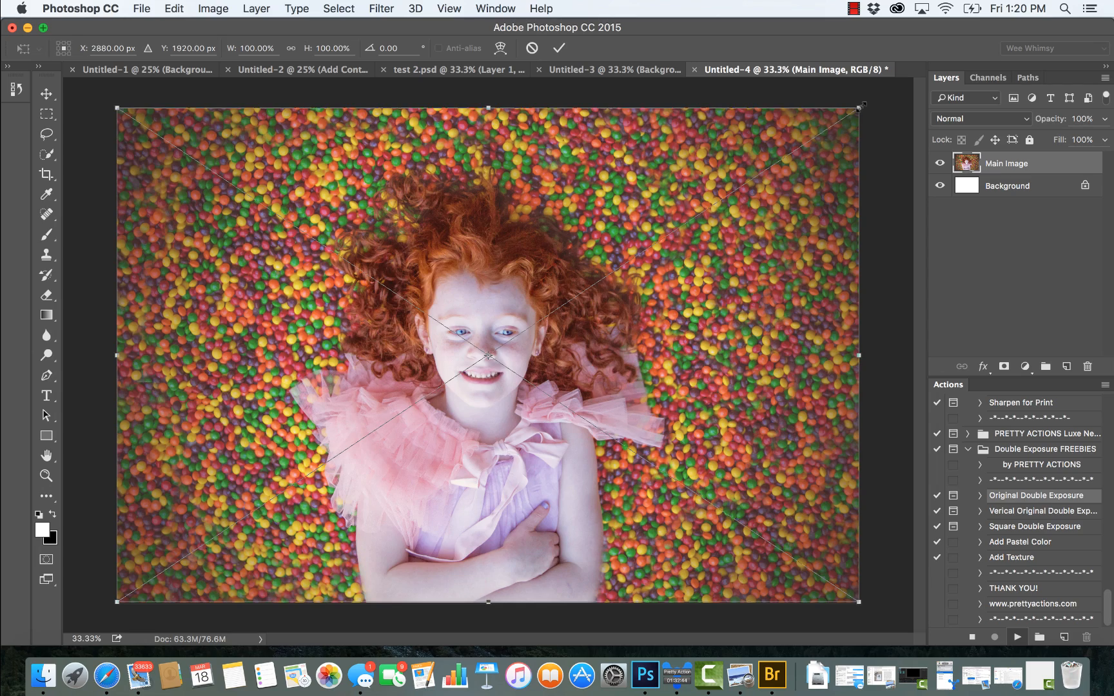
pyautogui.moveTo(862, 105); pyautogui.dragTo(430, 355)
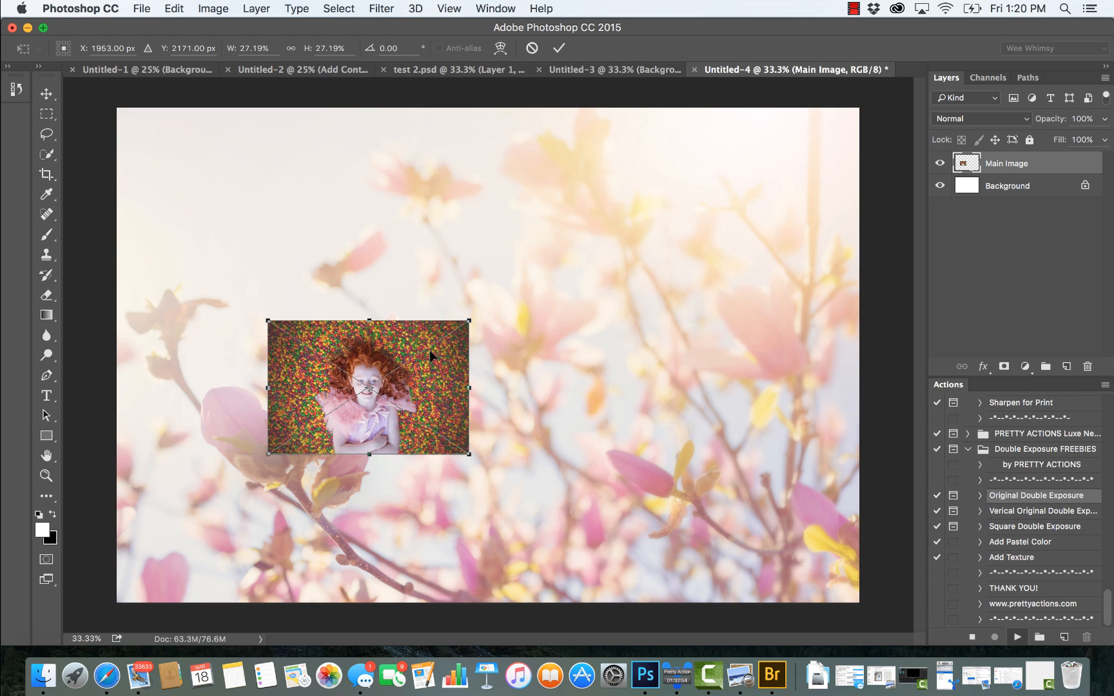
pyautogui.press('Return')
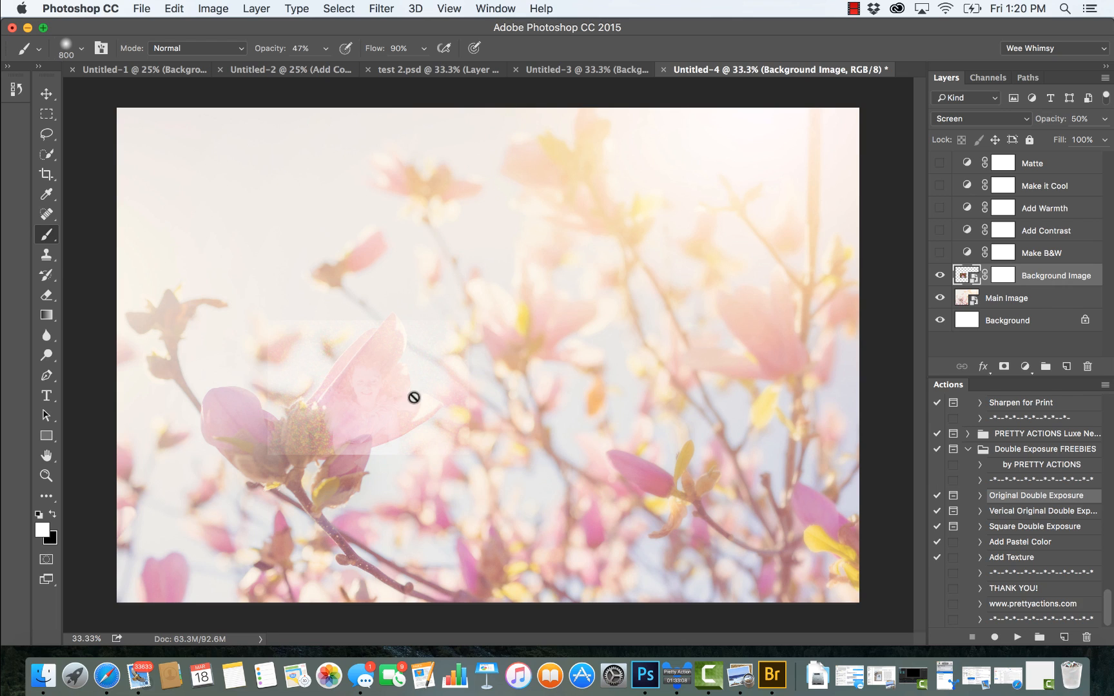
# Step: Set the Background Image layer to Overlay blending at 90% opacity
pyautogui.click(958, 120)
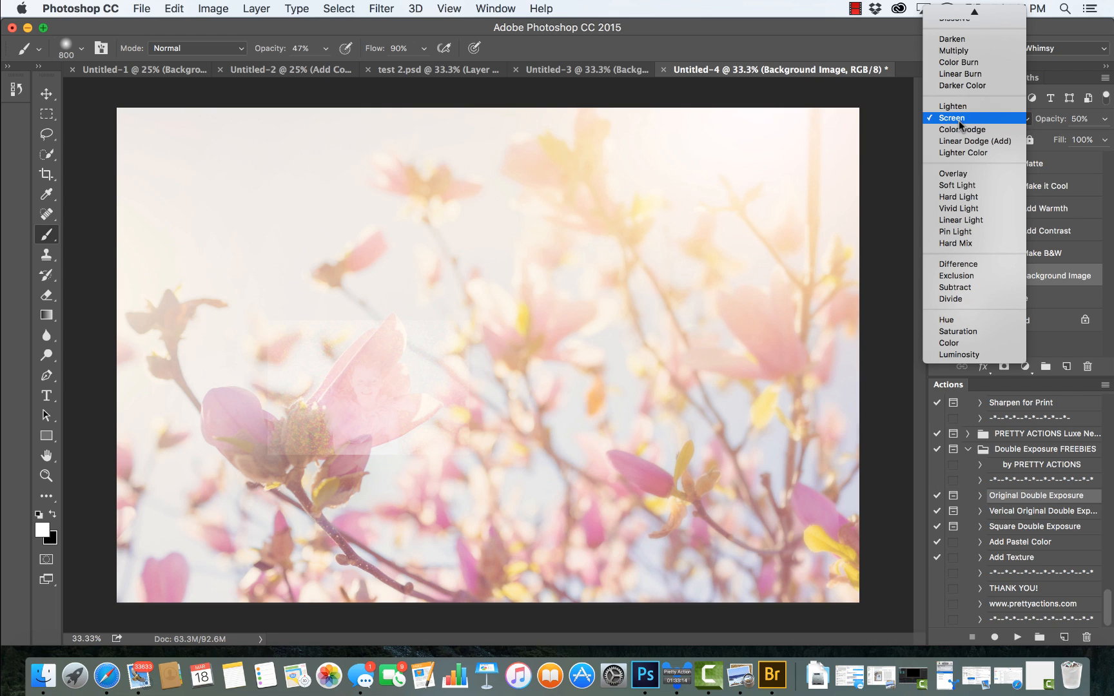
pyautogui.click(954, 174)
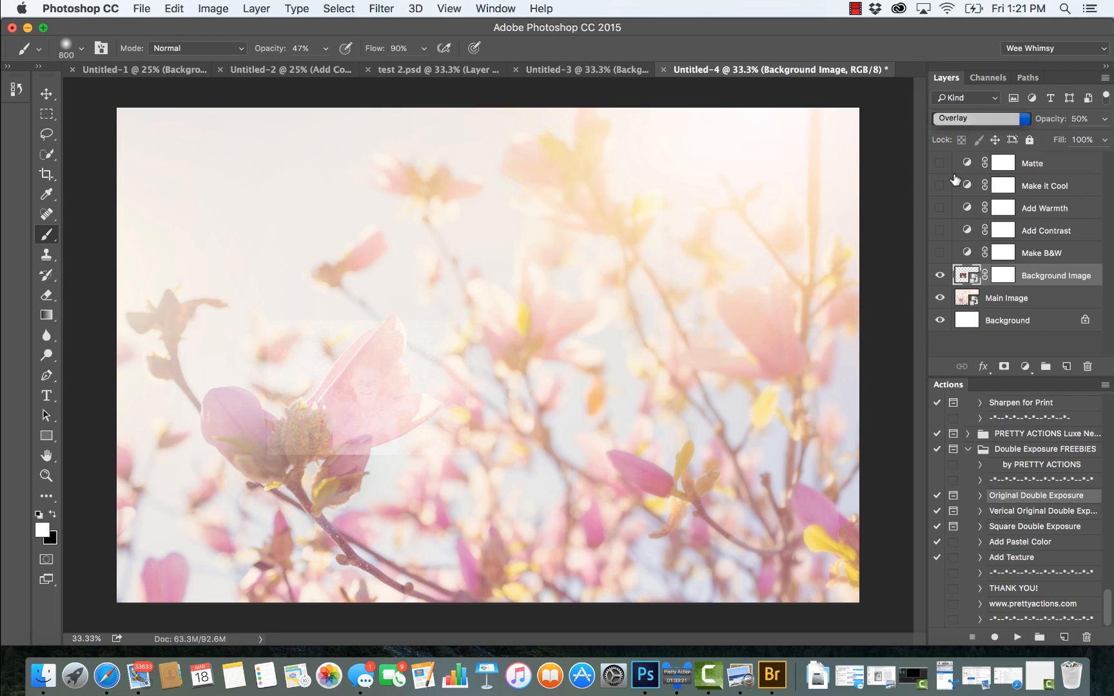
pyautogui.click(1106, 121)
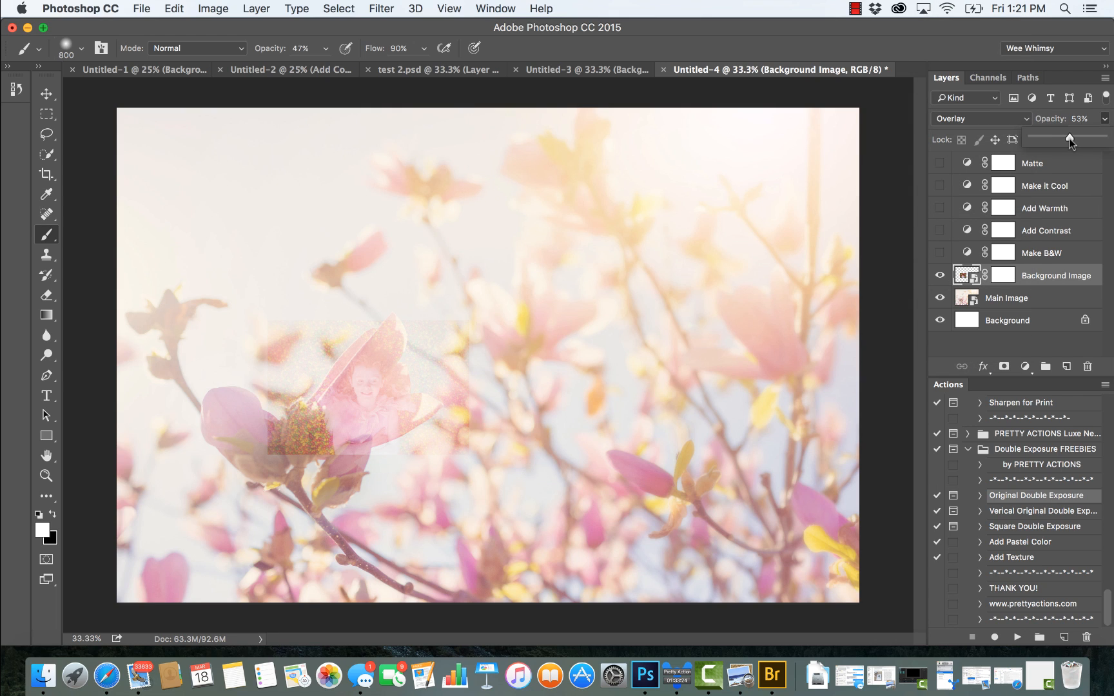
pyautogui.moveTo(1068, 138); pyautogui.dragTo(1090, 145)
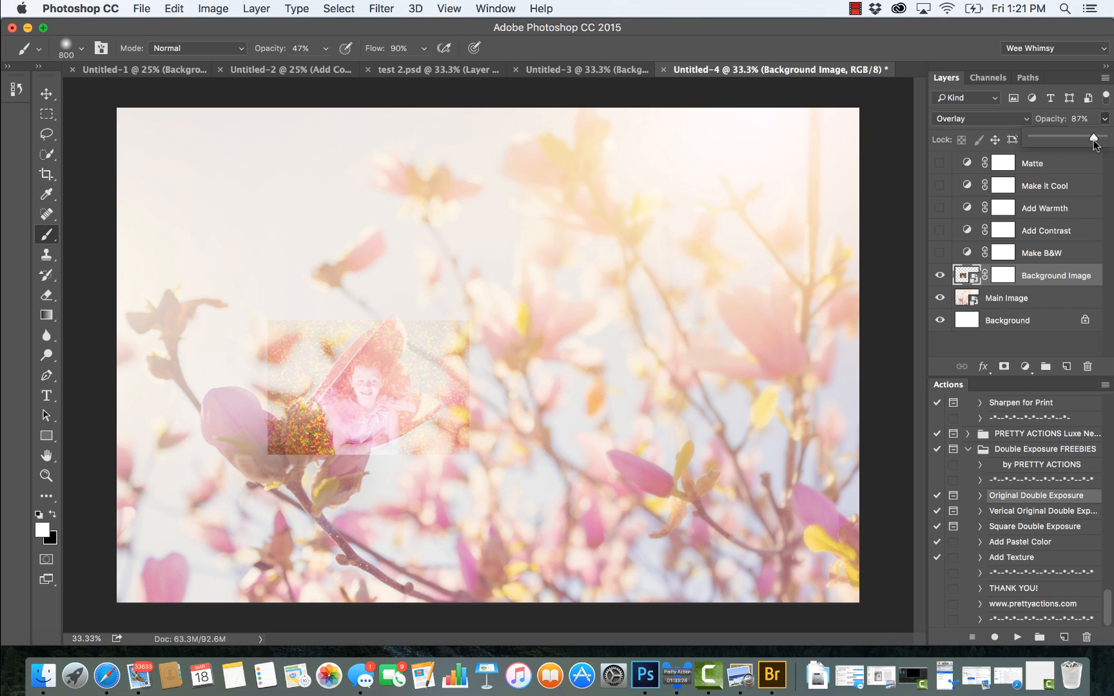
pyautogui.click(1034, 277)
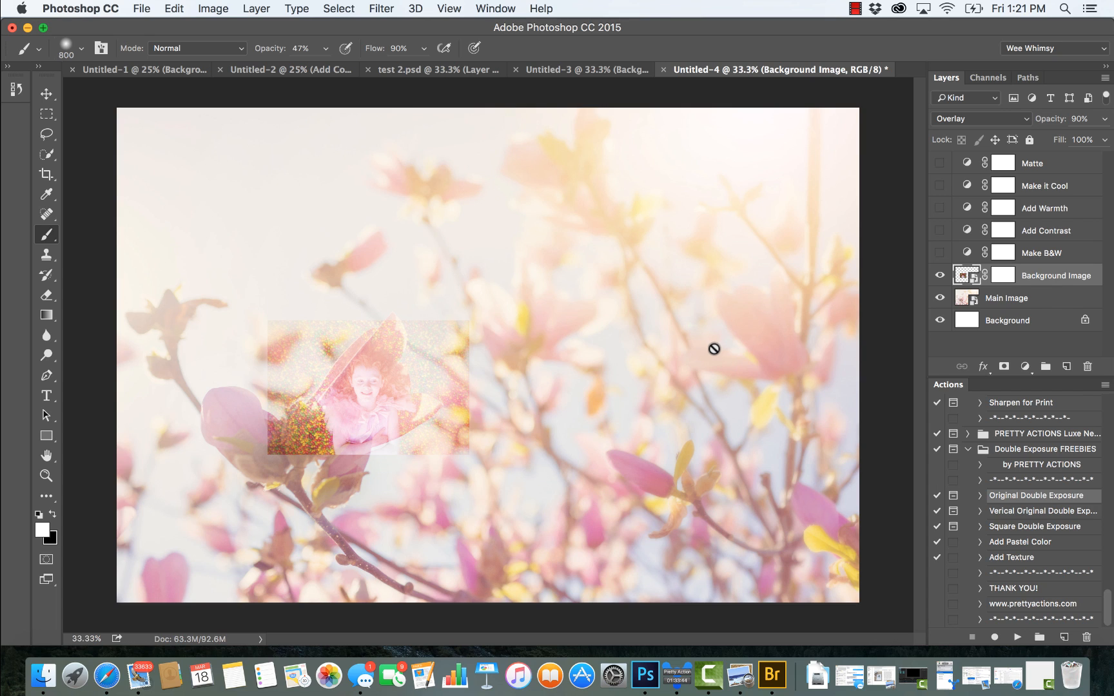
# Step: Paint black on the Background Image layer's mask with a 100% opacity brush to hide the portrait's surroundings outside the petal
pyautogui.click(1003, 276)
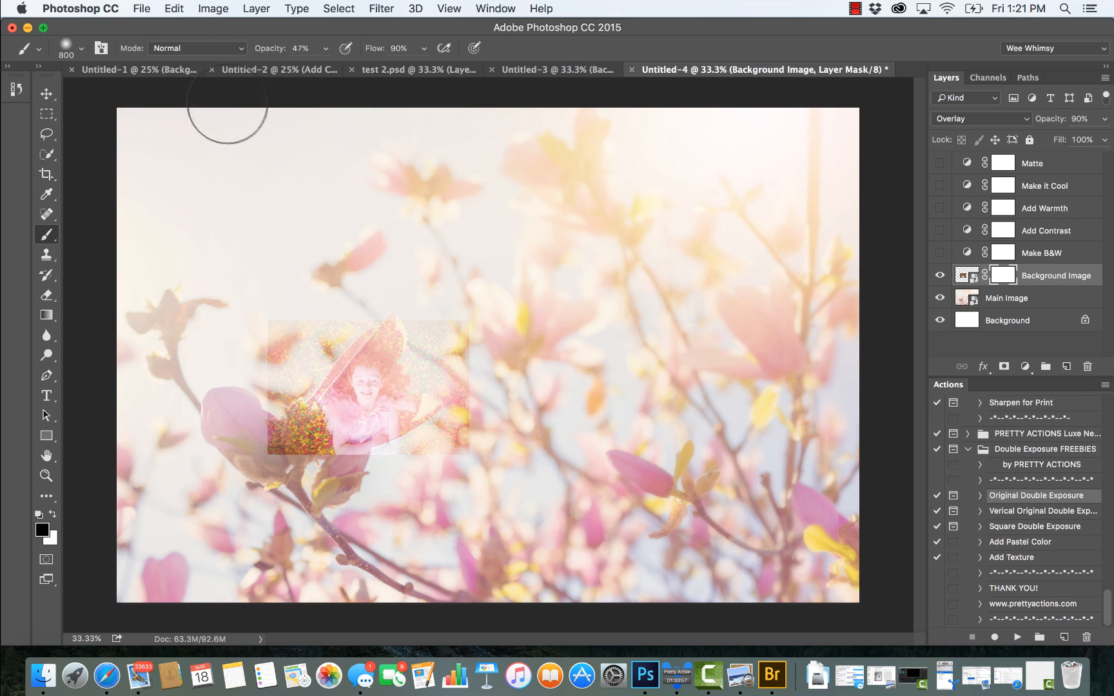
pyautogui.click(327, 49)
pyautogui.moveTo(323, 66); pyautogui.dragTo(362, 67)
pyautogui.moveTo(284, 335)
pyautogui.mouseDown()
pyautogui.moveTo(275, 380)
pyautogui.moveTo(368, 271)
pyautogui.moveTo(454, 276)
pyautogui.moveTo(463, 335)
pyautogui.moveTo(488, 375)
pyautogui.moveTo(490, 458)
pyautogui.moveTo(357, 510)
pyautogui.moveTo(258, 467)
pyautogui.moveTo(271, 448)
pyautogui.moveTo(274, 480)
pyautogui.mouseUp()
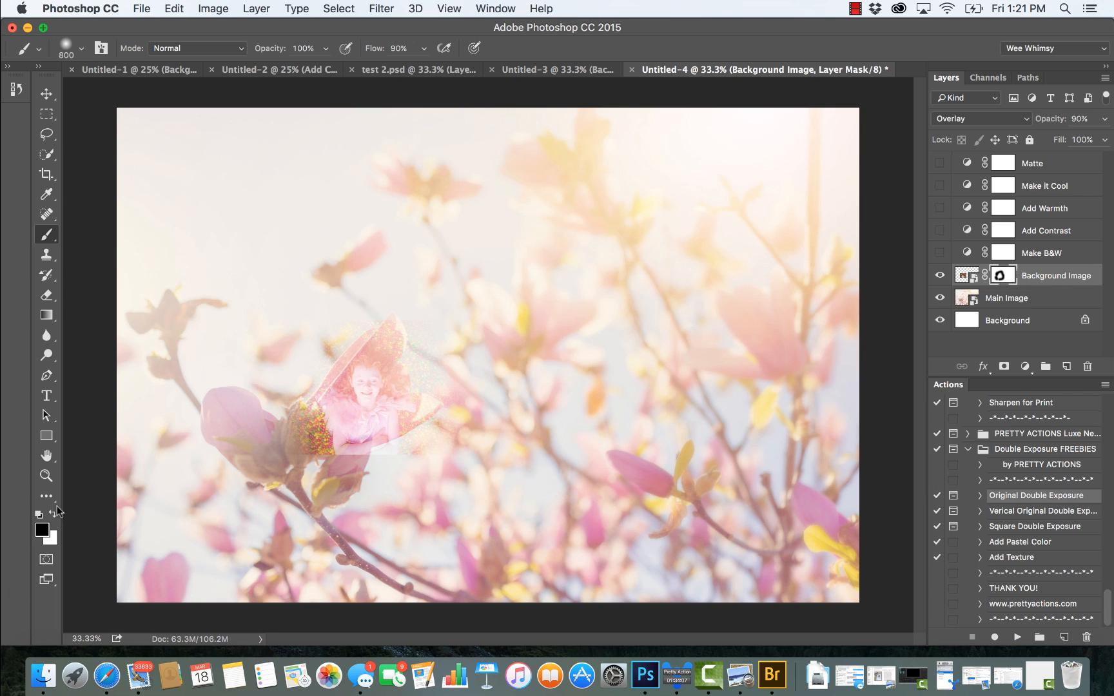
# Step: Mask out the candy covering the flower bud beside the girl with a 200 px black brush
pyautogui.click(46, 475)
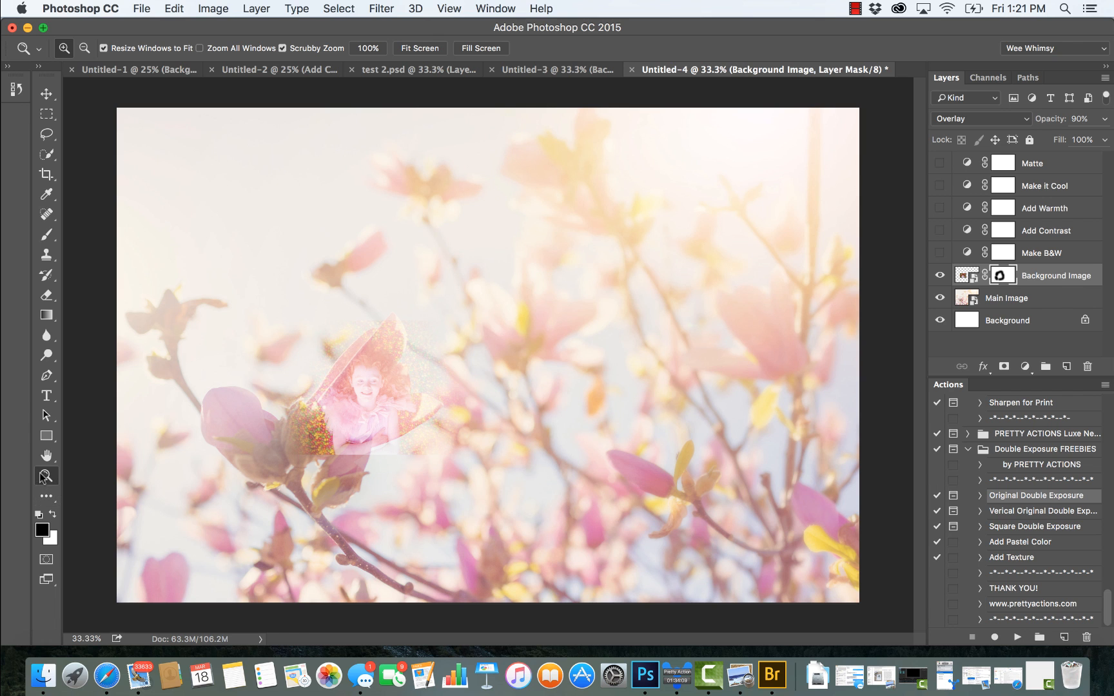
pyautogui.click(413, 409)
pyautogui.click(349, 403)
pyautogui.click(46, 234)
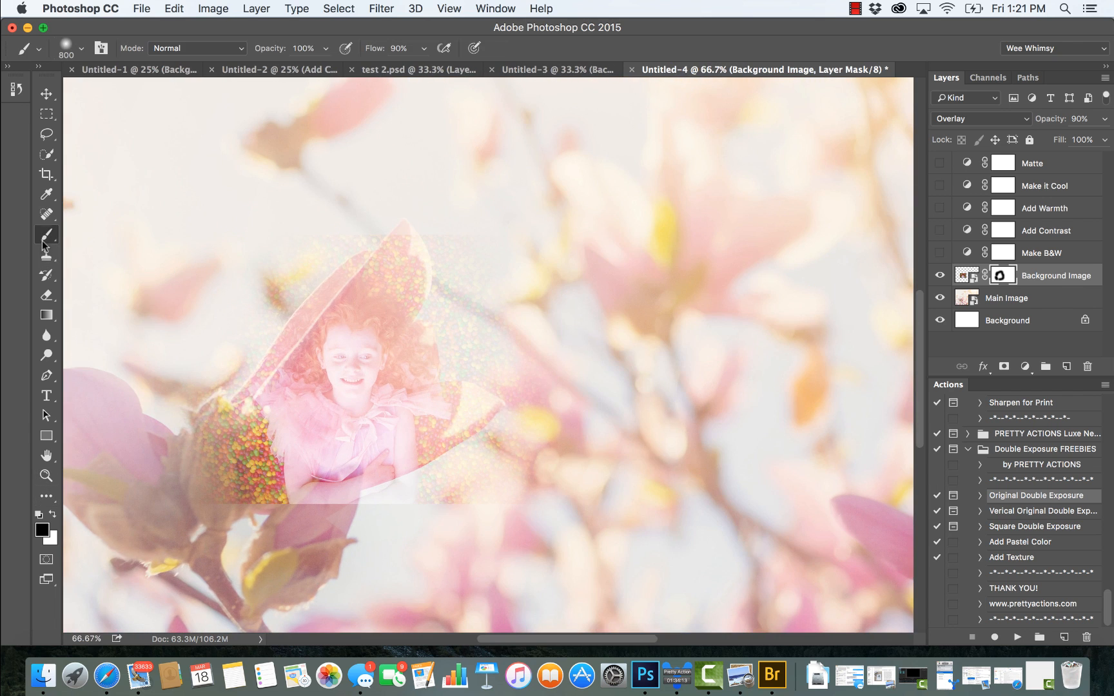
pyautogui.press('[')
pyautogui.press('[')
pyautogui.press('[')
pyautogui.press('[')
pyautogui.press('[')
pyautogui.press('[')
pyautogui.press('[')
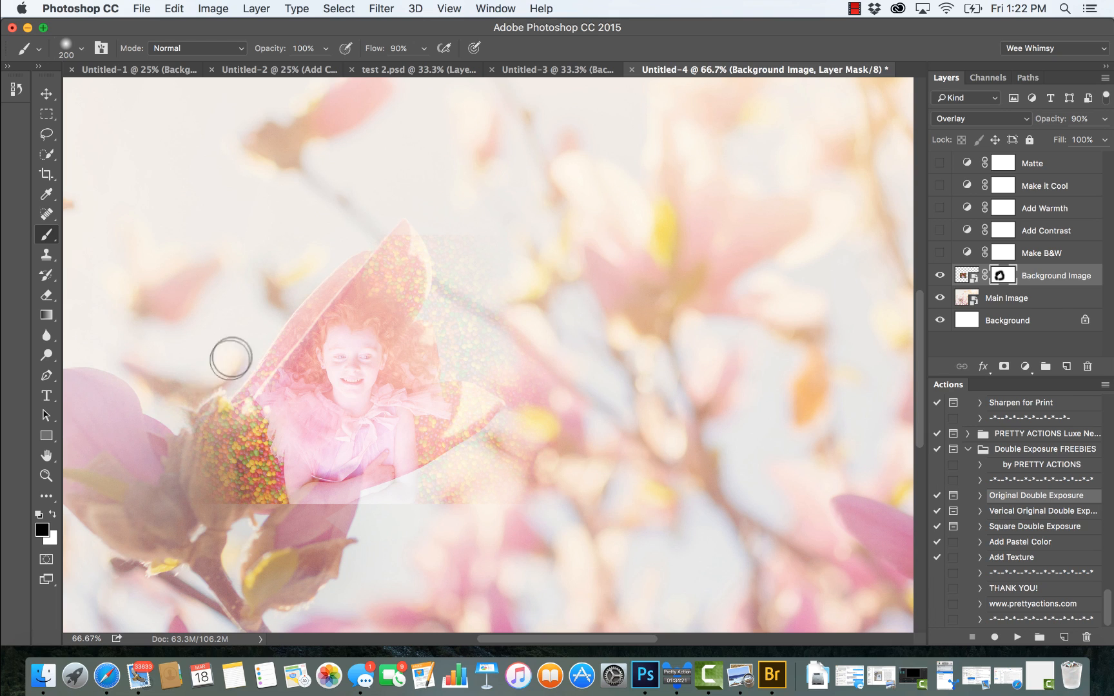
pyautogui.moveTo(178, 451)
pyautogui.mouseDown()
pyautogui.moveTo(206, 494)
pyautogui.moveTo(198, 406)
pyautogui.moveTo(240, 443)
pyautogui.moveTo(246, 478)
pyautogui.moveTo(233, 477)
pyautogui.moveTo(254, 479)
pyautogui.moveTo(247, 504)
pyautogui.moveTo(217, 481)
pyautogui.moveTo(239, 522)
pyautogui.moveTo(258, 463)
pyautogui.moveTo(243, 447)
pyautogui.moveTo(259, 497)
pyautogui.mouseUp()
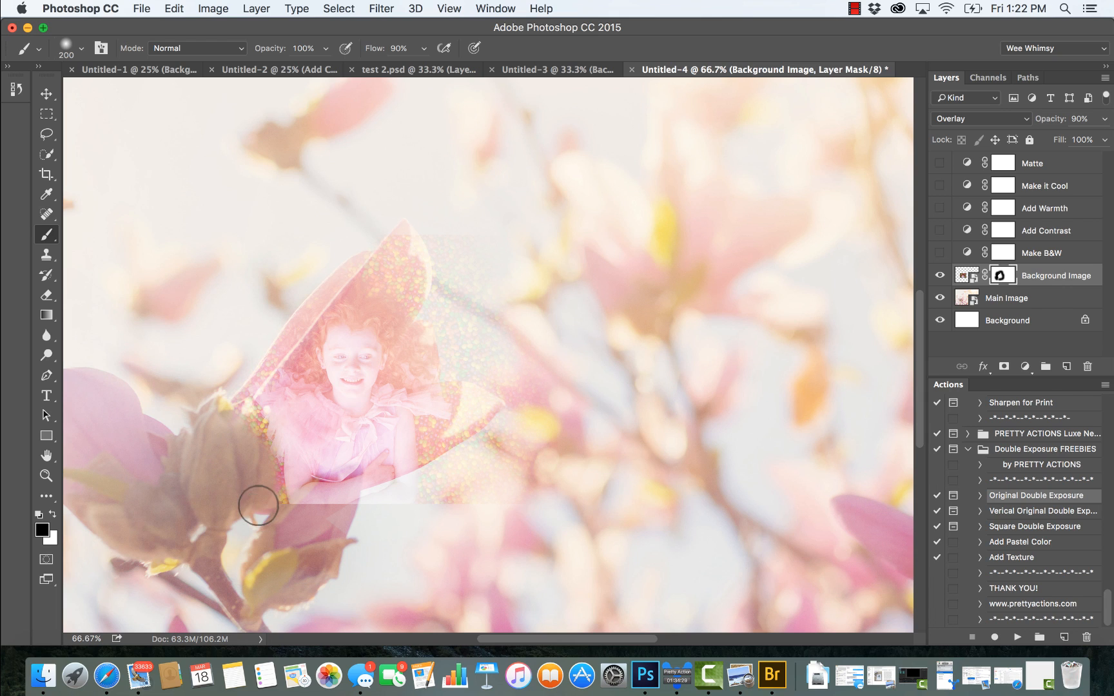
# Step: Lower the Background Image layer to 47% opacity and mask out the leftover portrait areas around the petal with 125 and 250 px brushes
pyautogui.click(1104, 119)
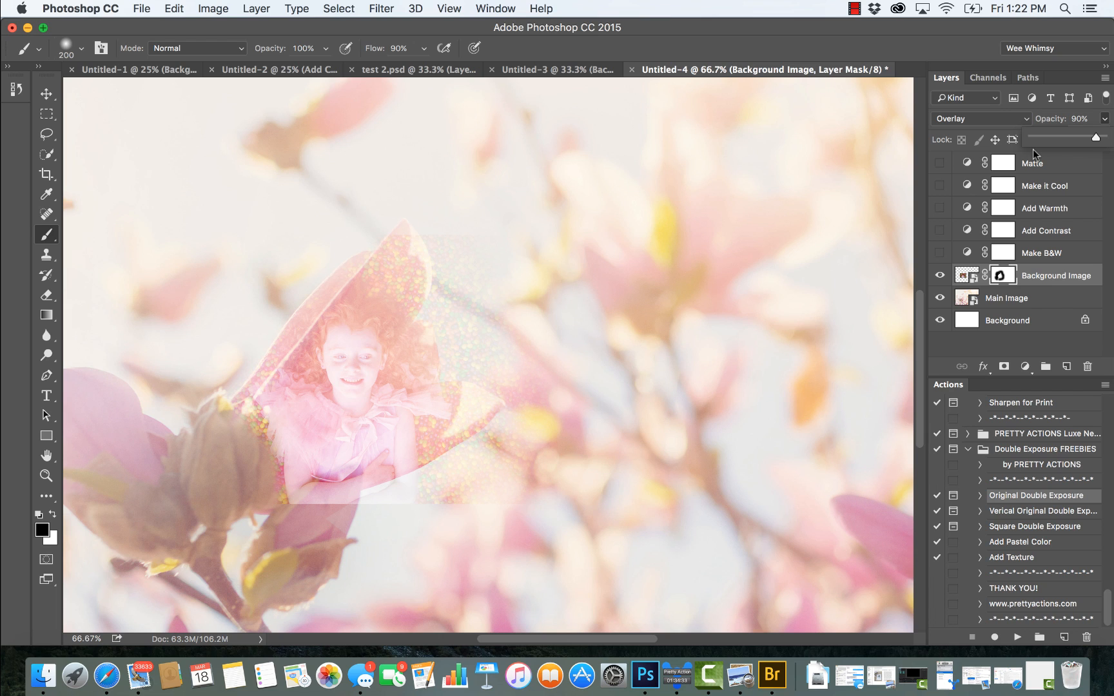
pyautogui.click(1065, 138)
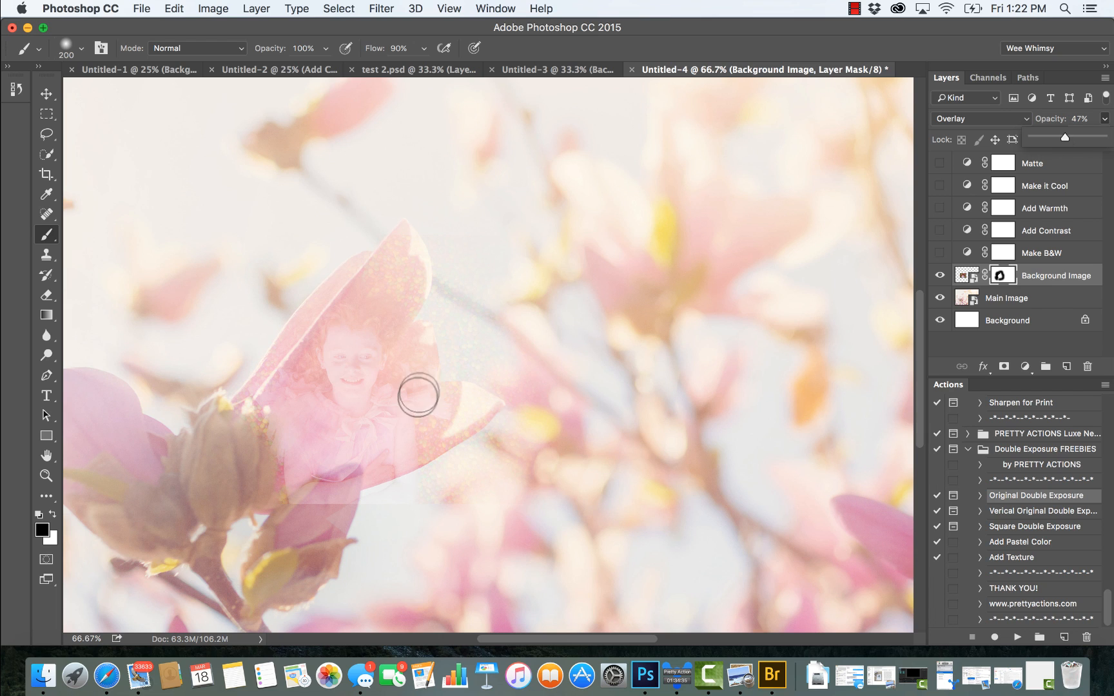
pyautogui.press('[')
pyautogui.press('[')
pyautogui.press('[')
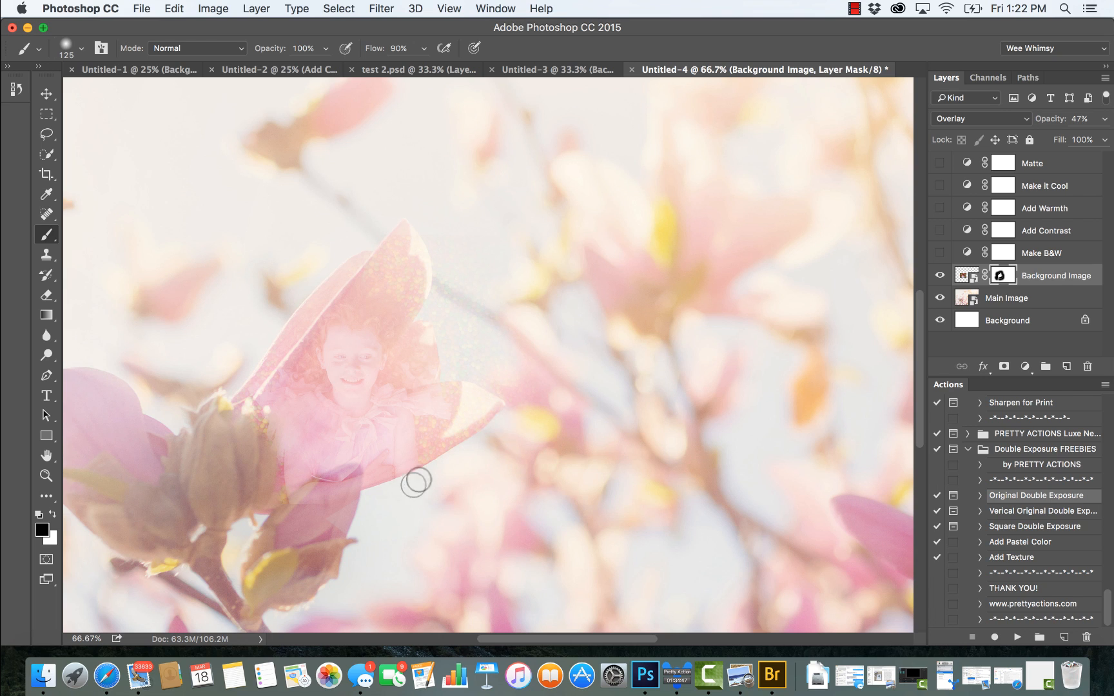
pyautogui.press(']')
pyautogui.press(']')
pyautogui.press(']')
pyautogui.press(']')
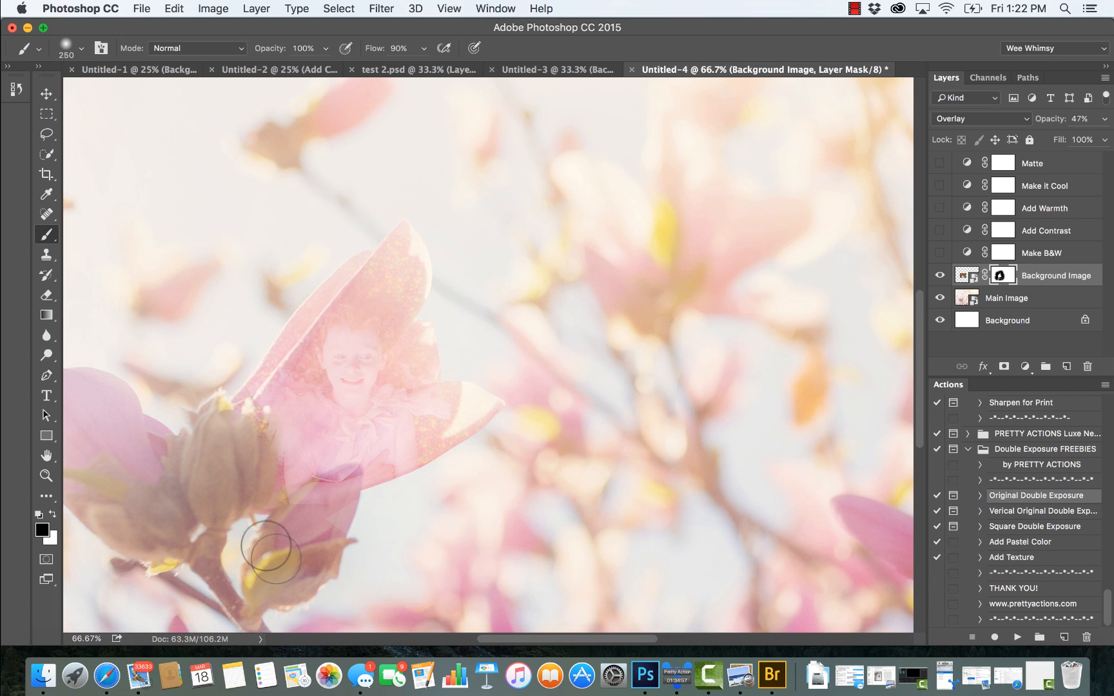
# Step: Try masking out the candy in the upper petal above the girl's head, and paint it back in with white
pyautogui.moveTo(384, 305)
pyautogui.mouseDown()
pyautogui.moveTo(388, 268)
pyautogui.moveTo(348, 338)
pyautogui.mouseUp()
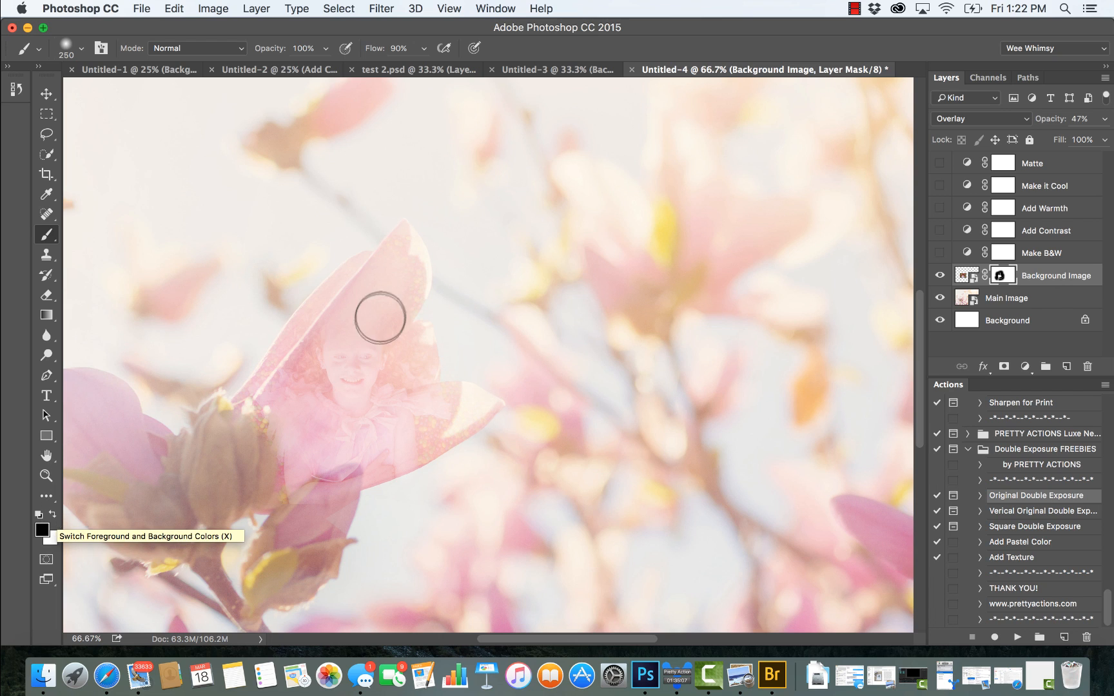
pyautogui.click(364, 366)
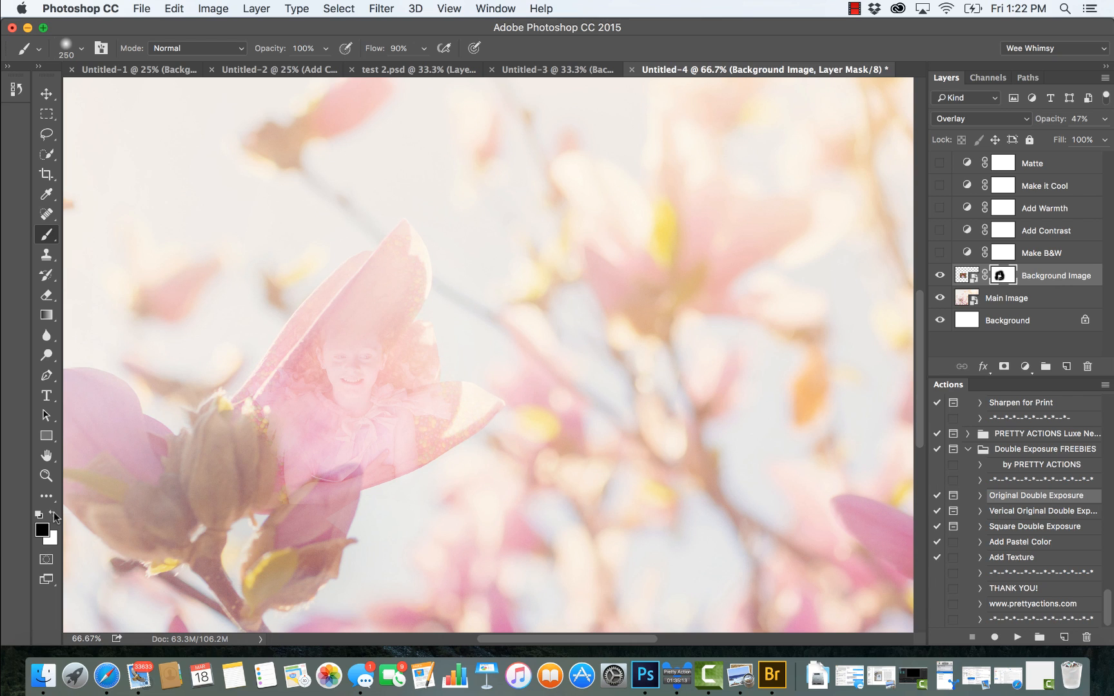
pyautogui.click(54, 515)
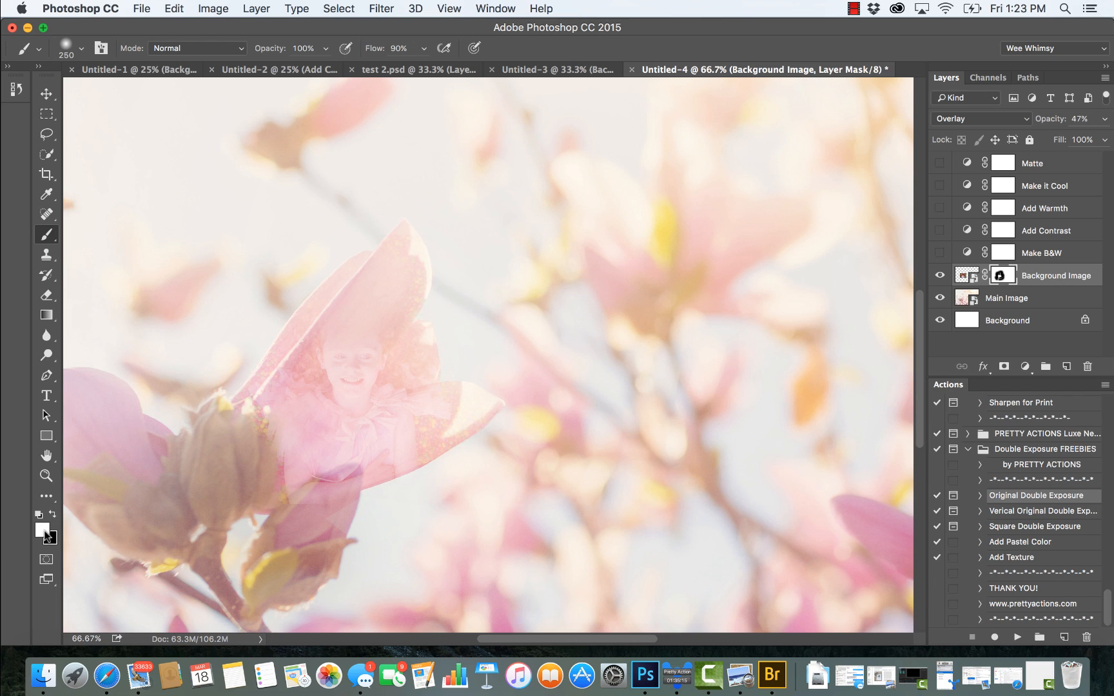
pyautogui.moveTo(418, 267)
pyautogui.mouseDown()
pyautogui.moveTo(361, 300)
pyautogui.moveTo(336, 332)
pyautogui.moveTo(348, 351)
pyautogui.moveTo(388, 309)
pyautogui.moveTo(401, 271)
pyautogui.moveTo(378, 302)
pyautogui.moveTo(384, 276)
pyautogui.moveTo(357, 308)
pyautogui.moveTo(347, 359)
pyautogui.moveTo(400, 276)
pyautogui.mouseUp()
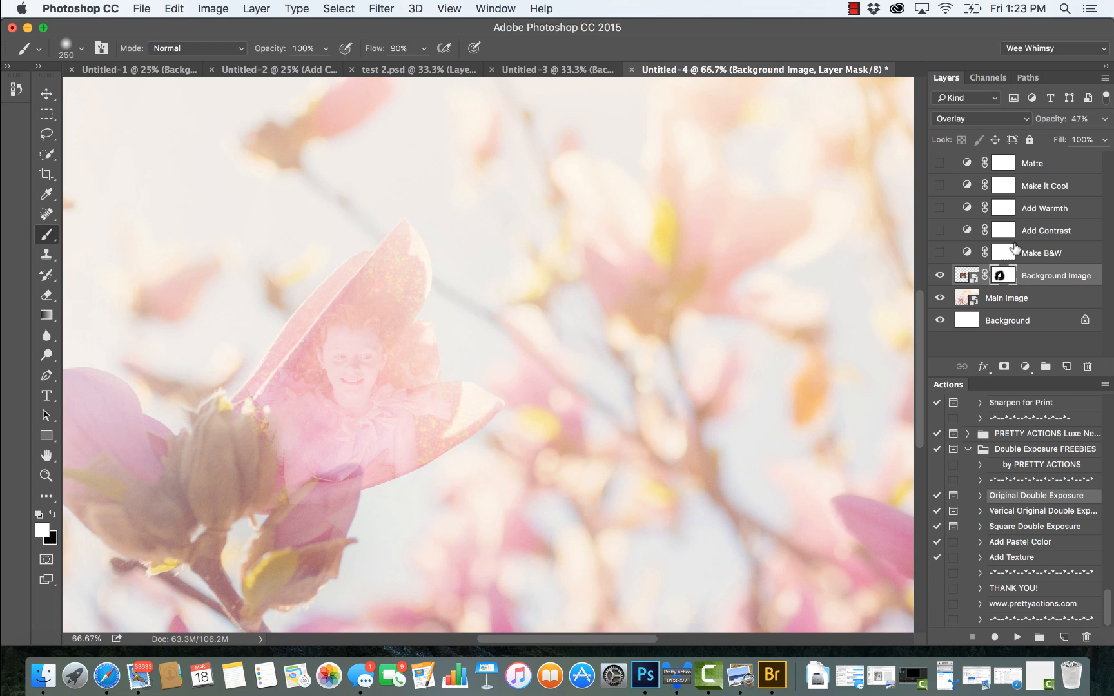
# Step: Raise the Background Image layer's opacity to 89% and fit the whole image on screen
pyautogui.click(1106, 120)
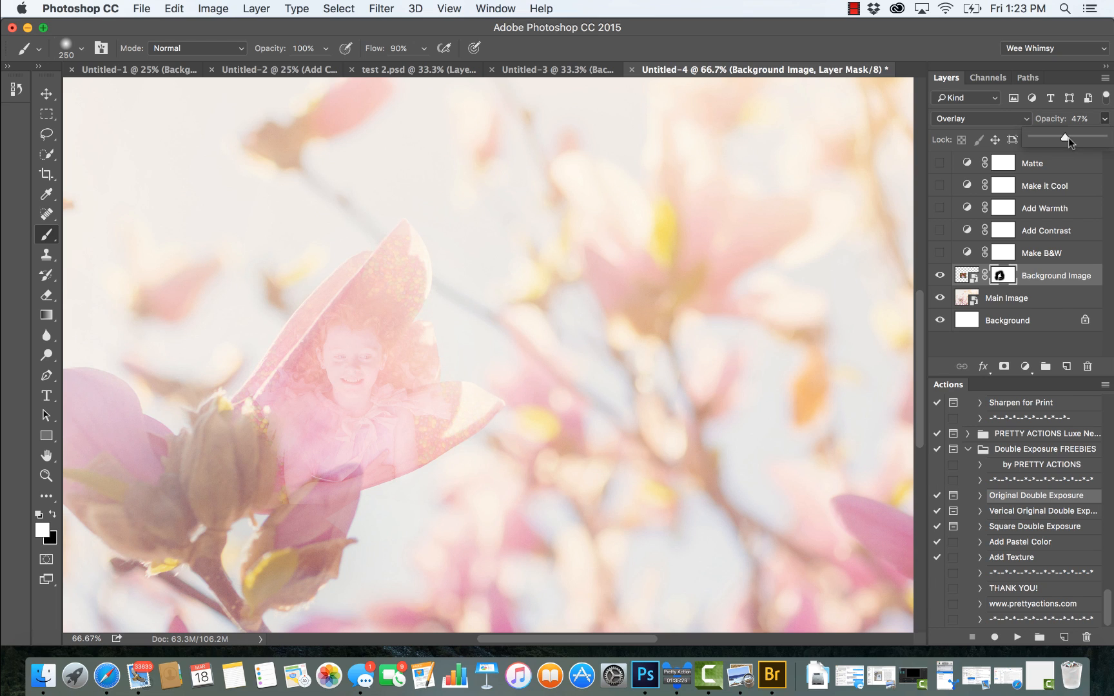
pyautogui.moveTo(1064, 140); pyautogui.dragTo(1094, 142)
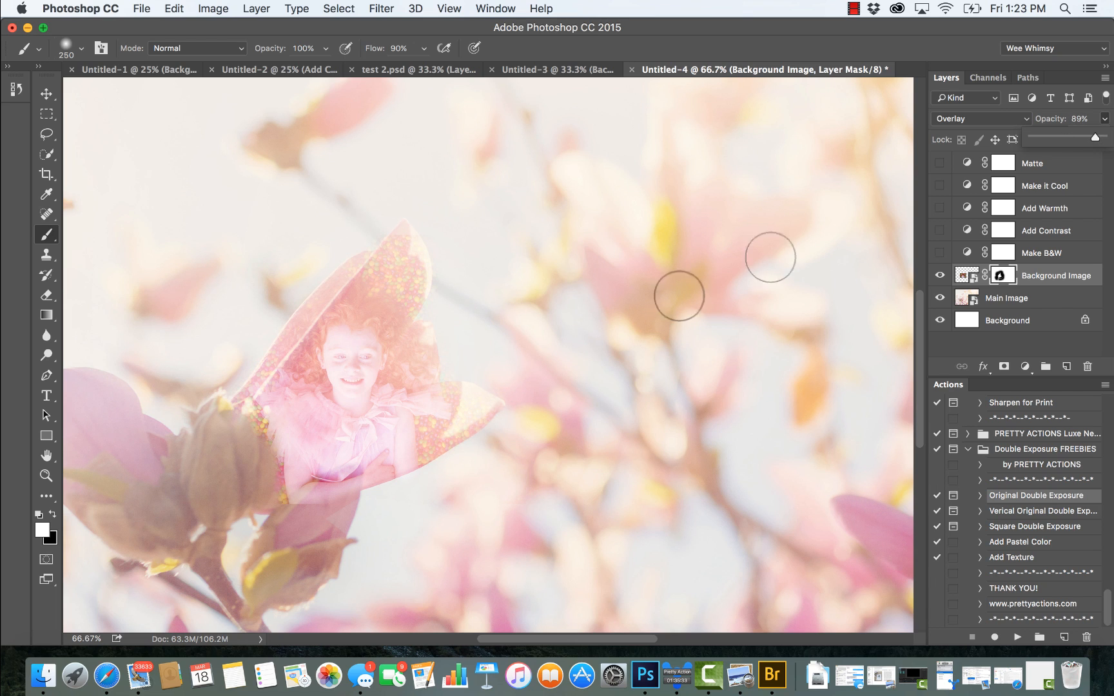
pyautogui.click(46, 477)
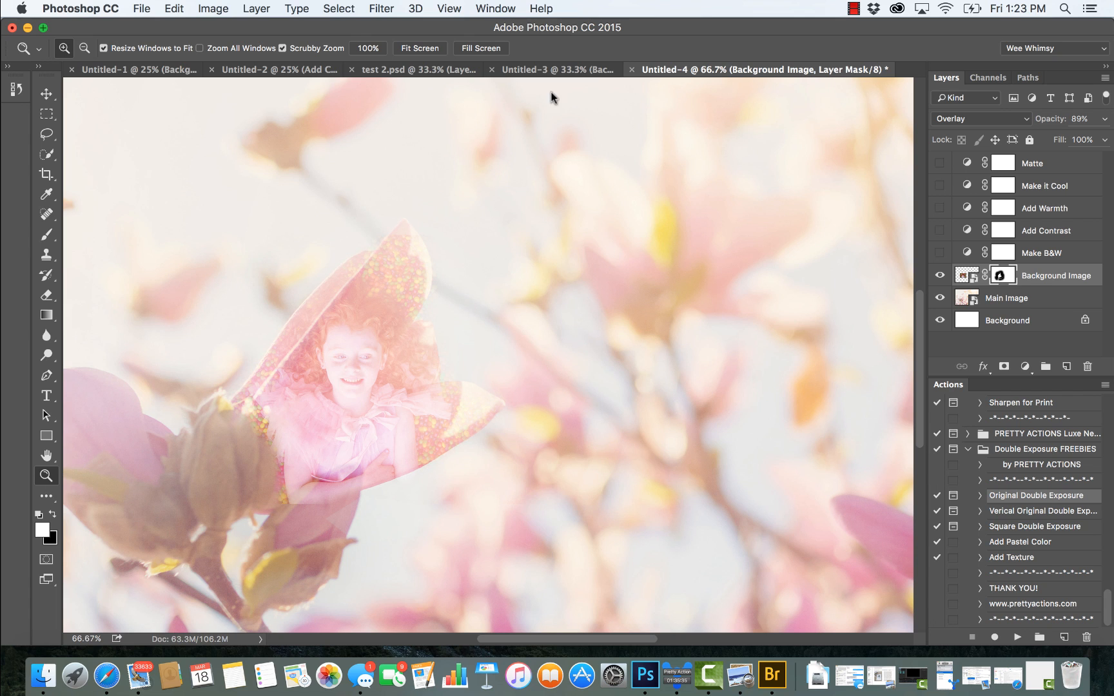
pyautogui.click(420, 48)
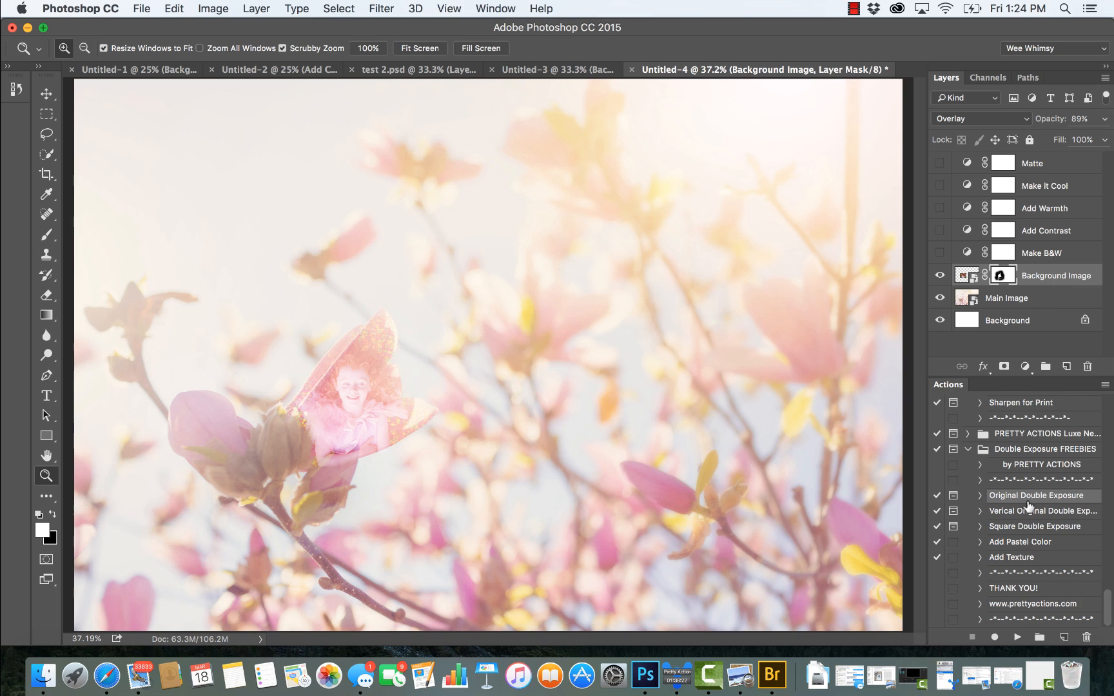
# Step: Run the Add Pastel Color action and expand its Add Pastels layer group
pyautogui.click(1007, 546)
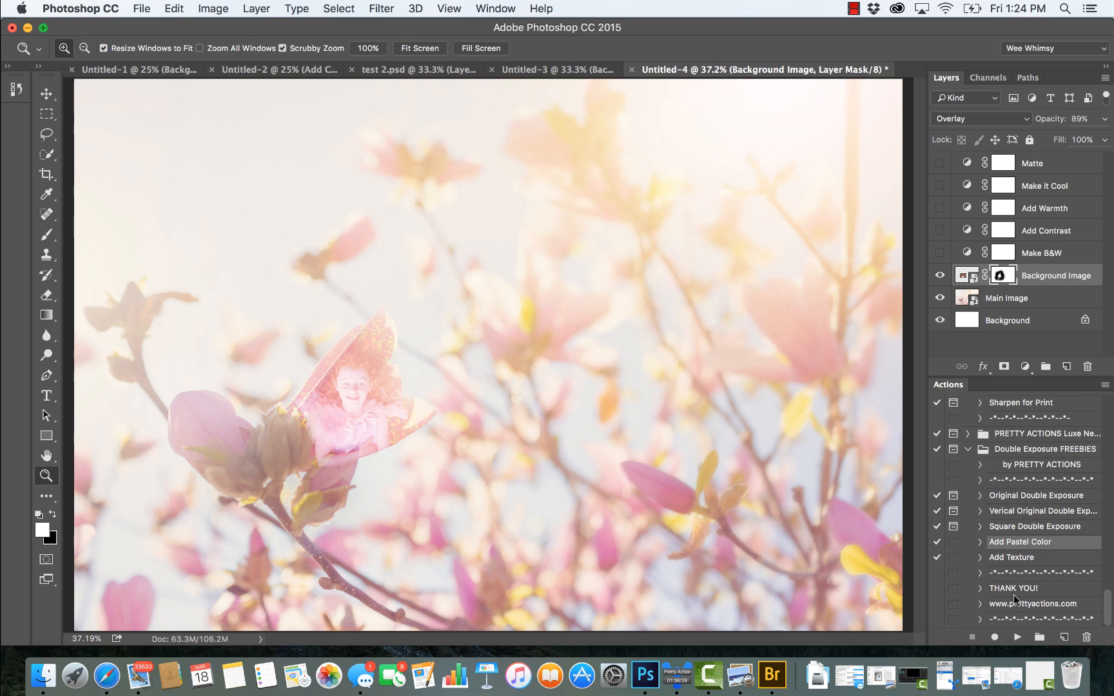
pyautogui.click(1018, 638)
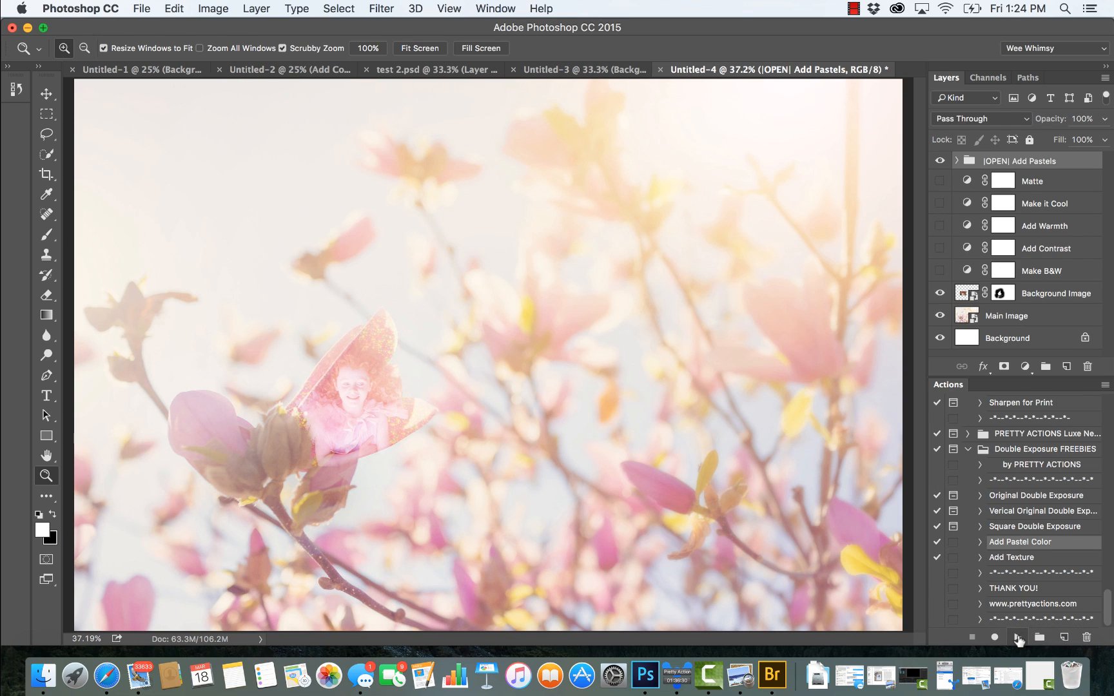
pyautogui.click(956, 162)
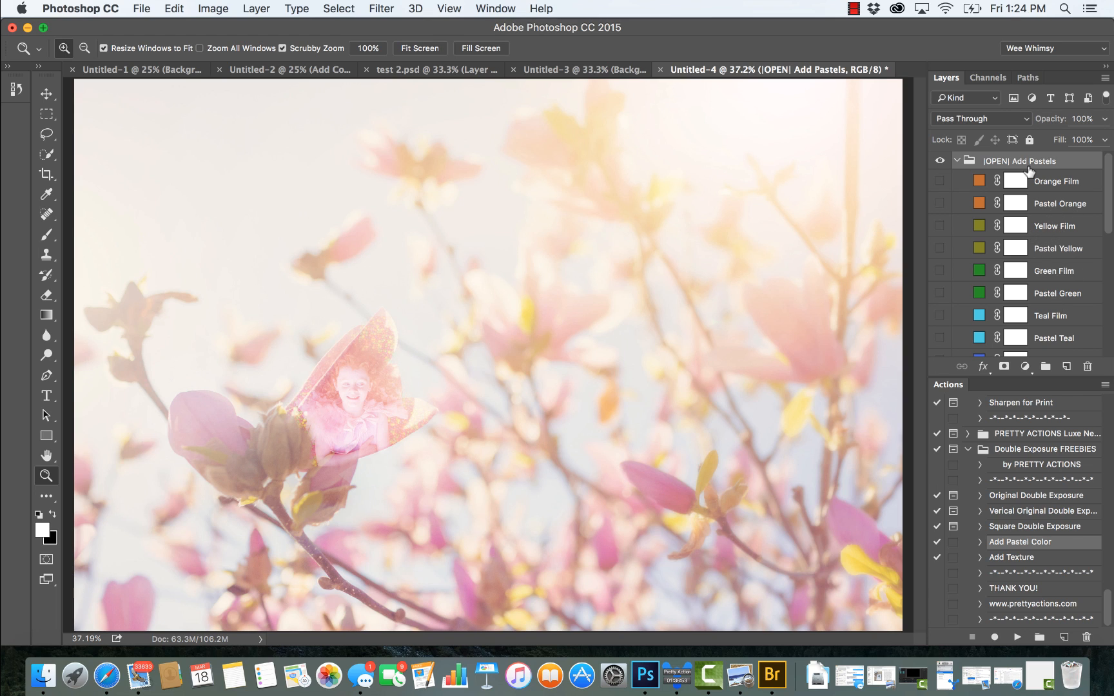
# Step: Preview the Orange Film layer by showing and hiding it repeatedly, leaving it hidden
pyautogui.click(939, 183)
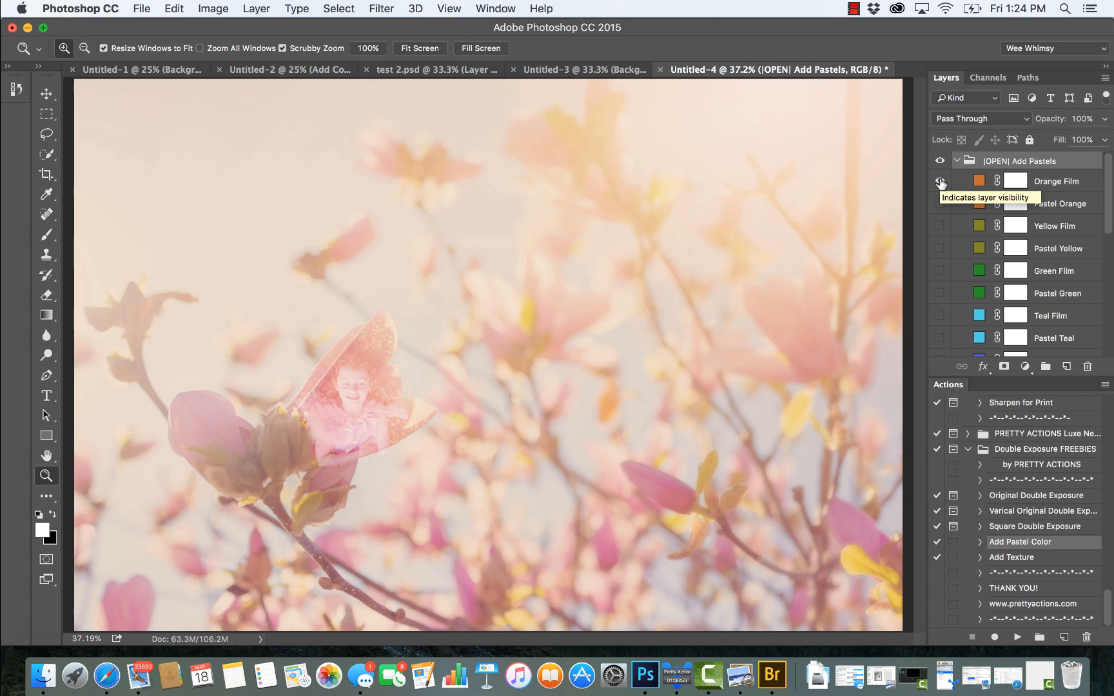
pyautogui.click(940, 183)
pyautogui.click(940, 183)
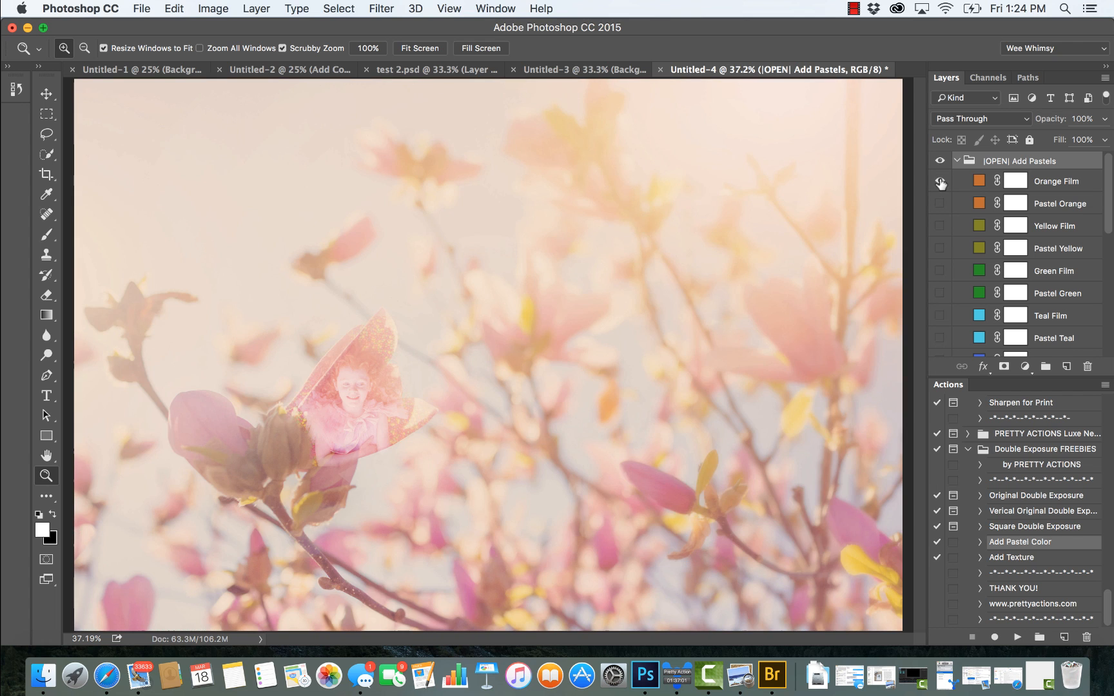
pyautogui.click(940, 183)
pyautogui.click(941, 183)
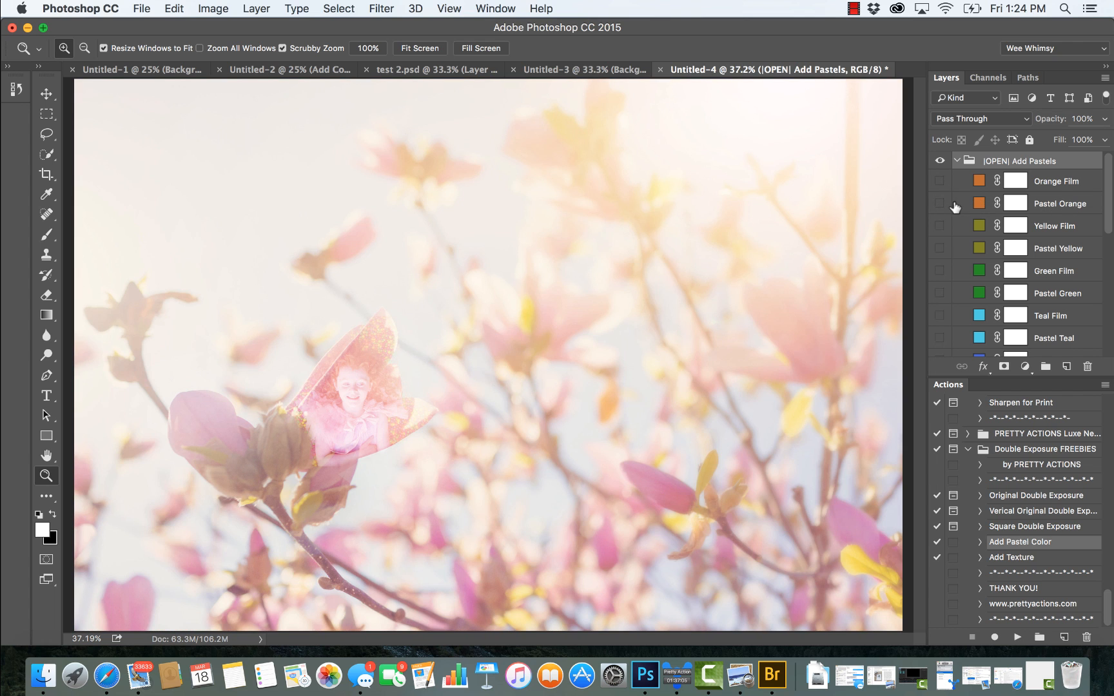
# Step: Preview the Pastel Orange, Yellow Film, Pastel Yellow and Teal Film layers by showing and hiding each one
pyautogui.click(940, 205)
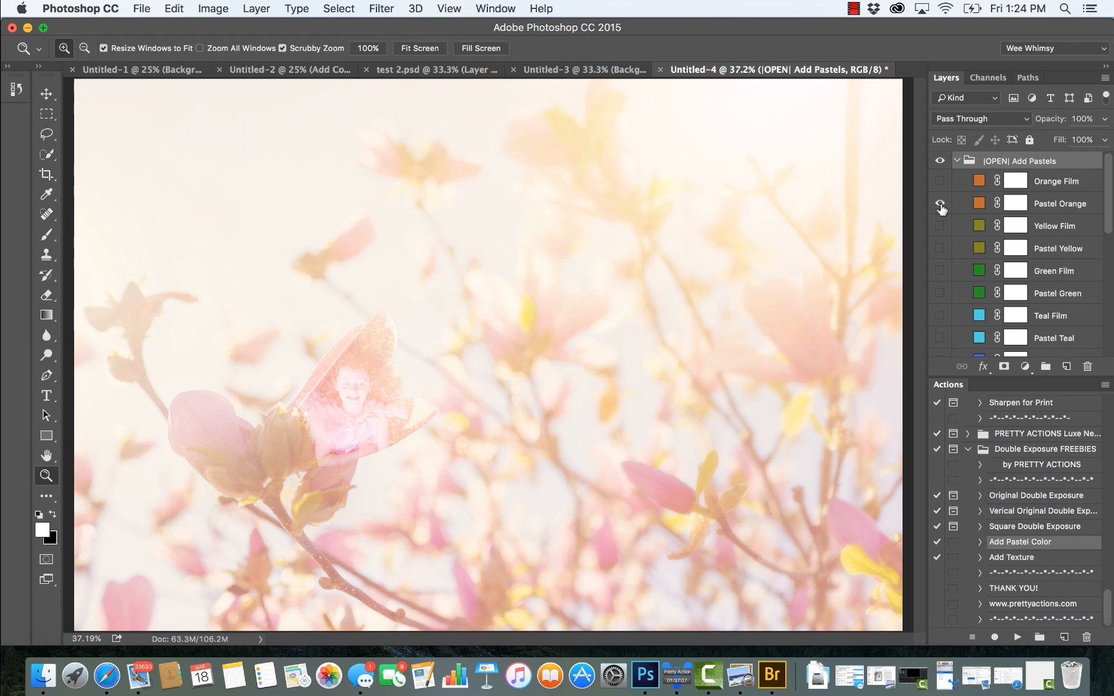
pyautogui.click(940, 205)
pyautogui.click(940, 205)
pyautogui.click(941, 206)
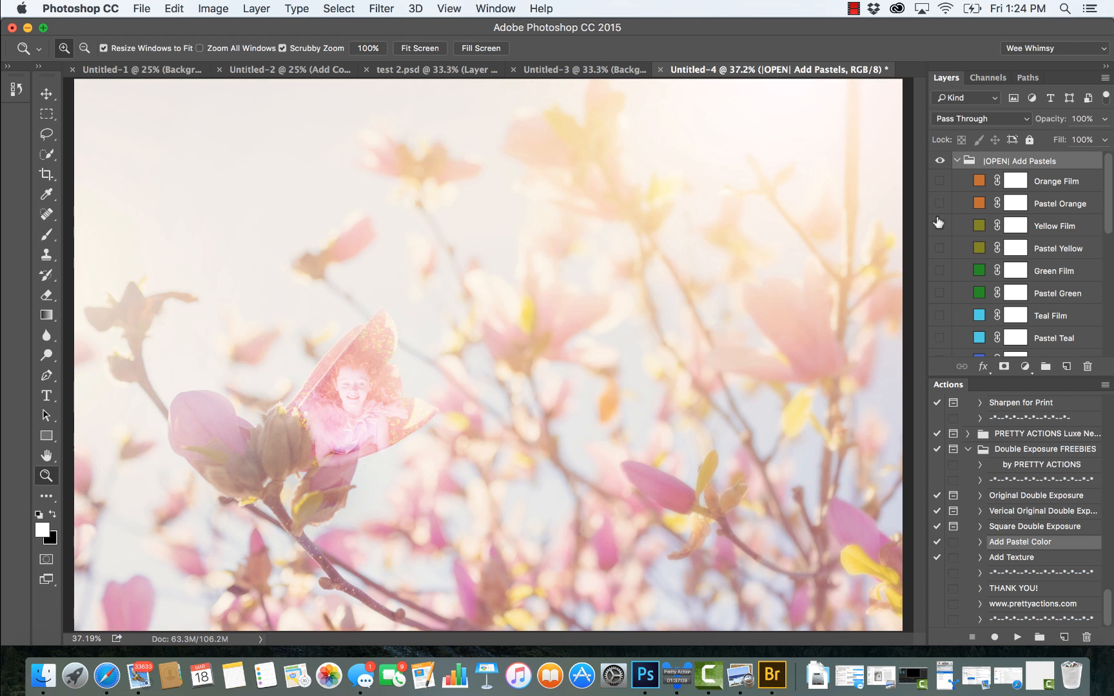
pyautogui.click(939, 227)
pyautogui.click(940, 231)
pyautogui.click(938, 249)
pyautogui.click(938, 248)
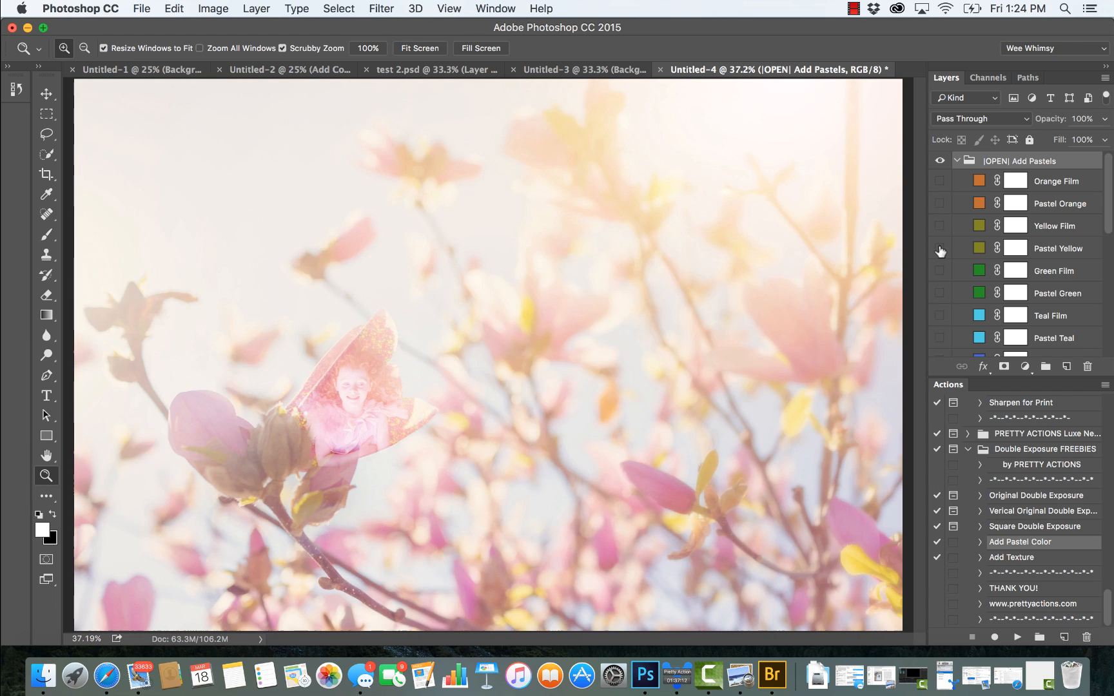
pyautogui.click(940, 316)
pyautogui.click(939, 316)
# Step: Show the Pastel Teal layer and lower its opacity to 14%
pyautogui.click(939, 337)
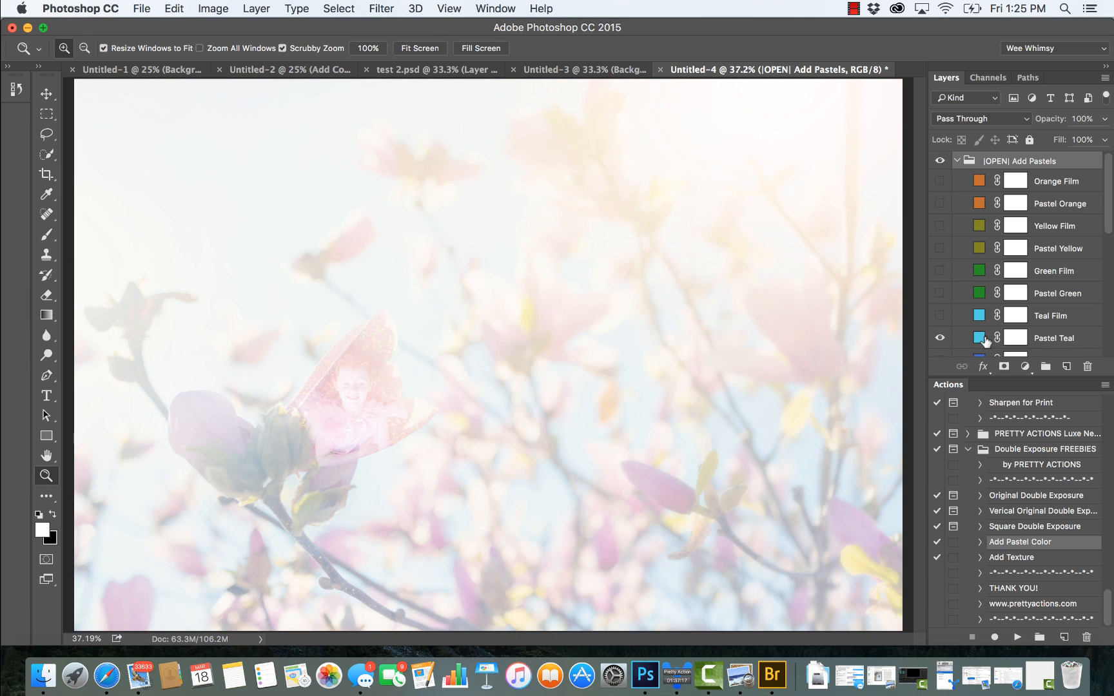
pyautogui.click(1047, 340)
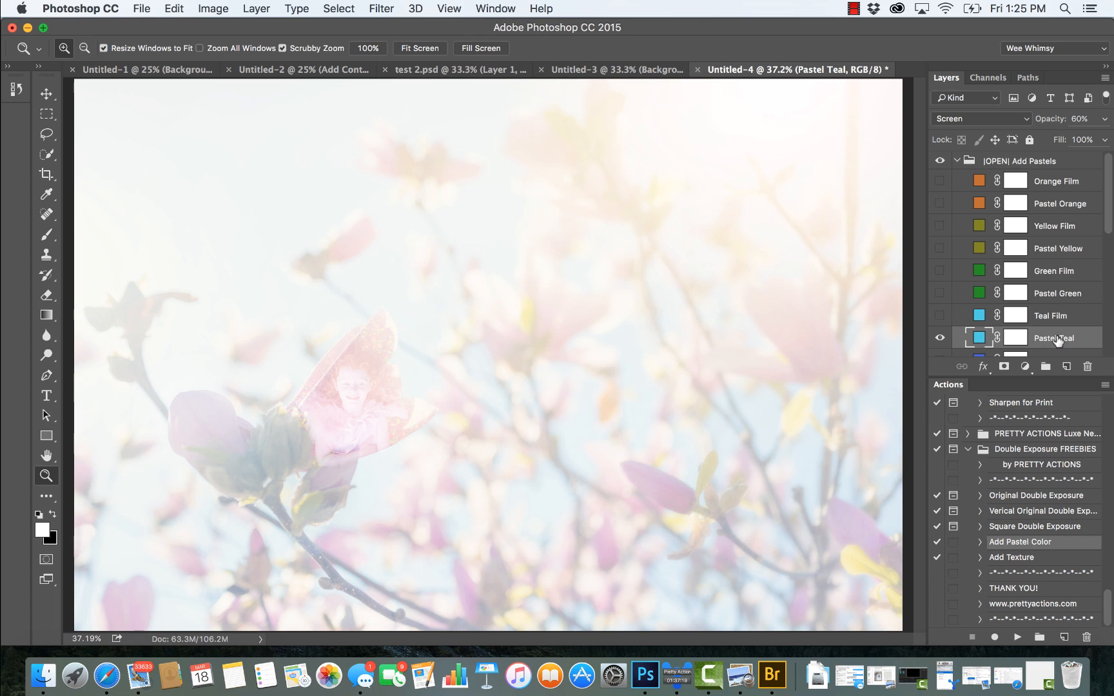
pyautogui.click(1108, 119)
pyautogui.moveTo(1063, 140); pyautogui.dragTo(1038, 142)
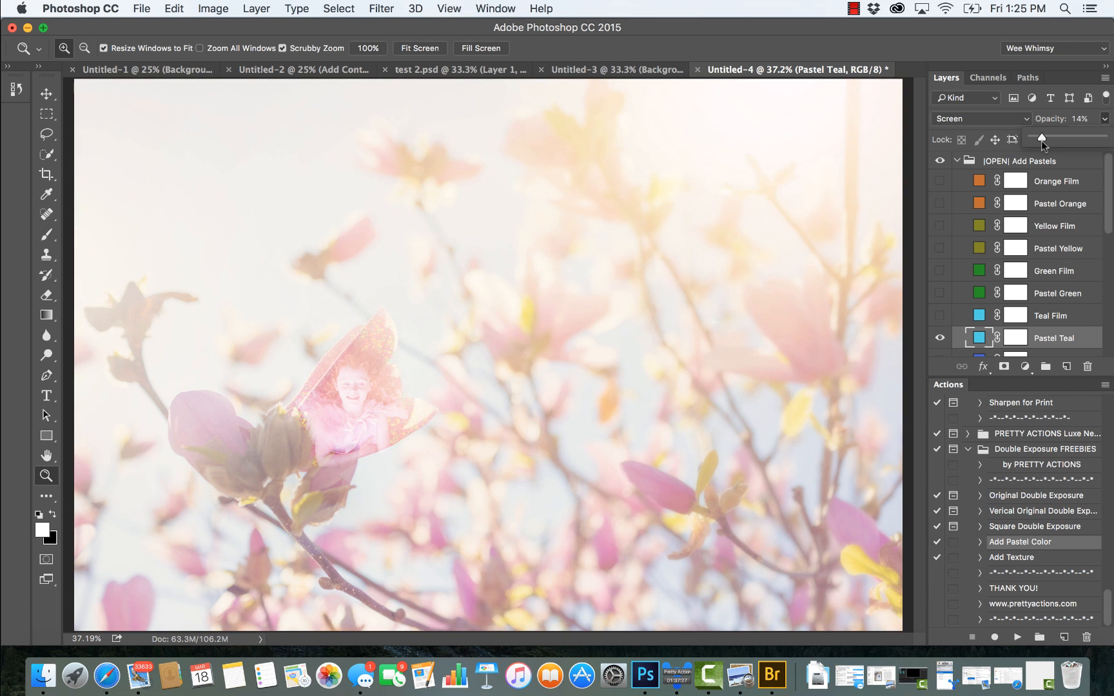
pyautogui.click(1035, 339)
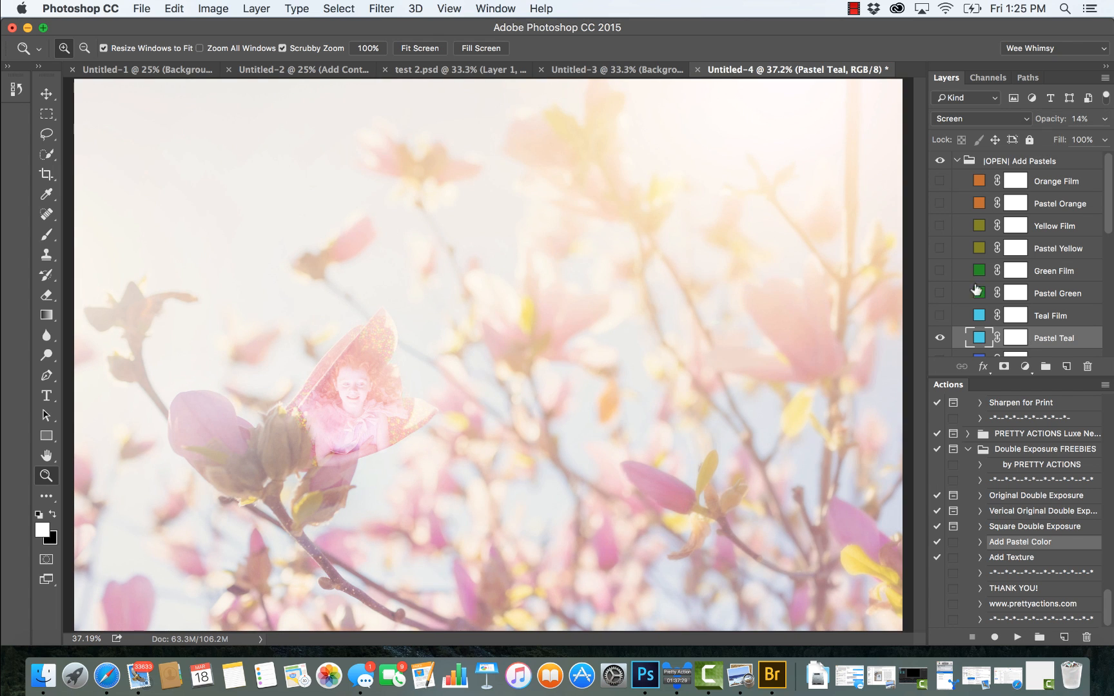
# Step: Collapse and hide the Add Pastels group, and close the petal portrait document without saving
pyautogui.click(957, 161)
pyautogui.click(940, 161)
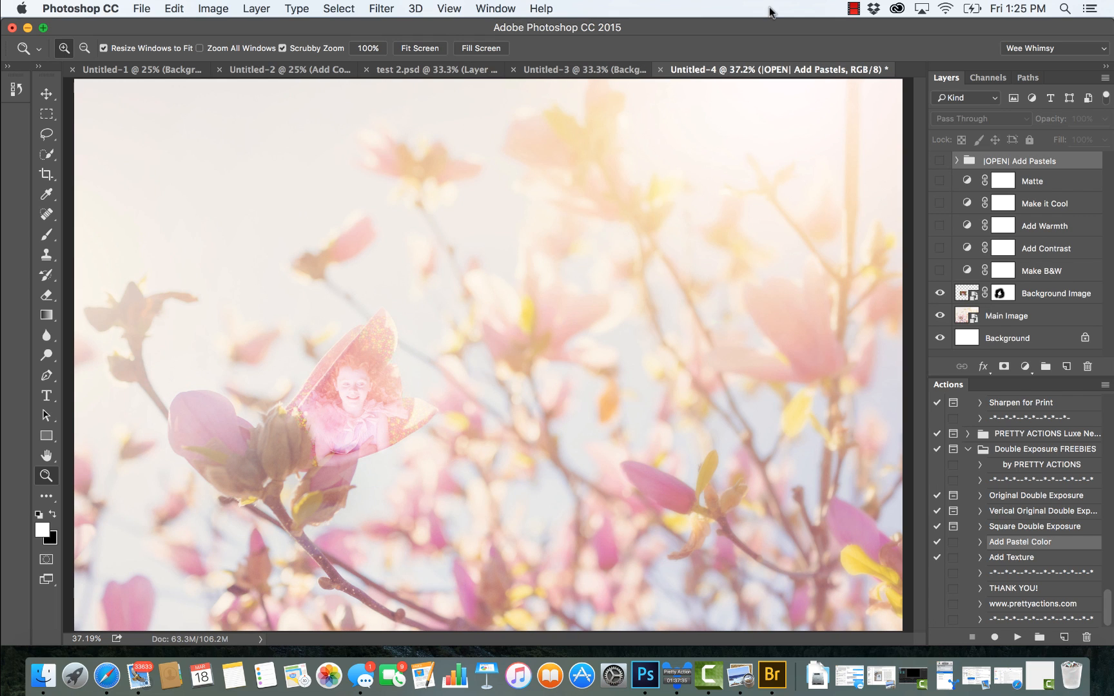
pyautogui.click(661, 69)
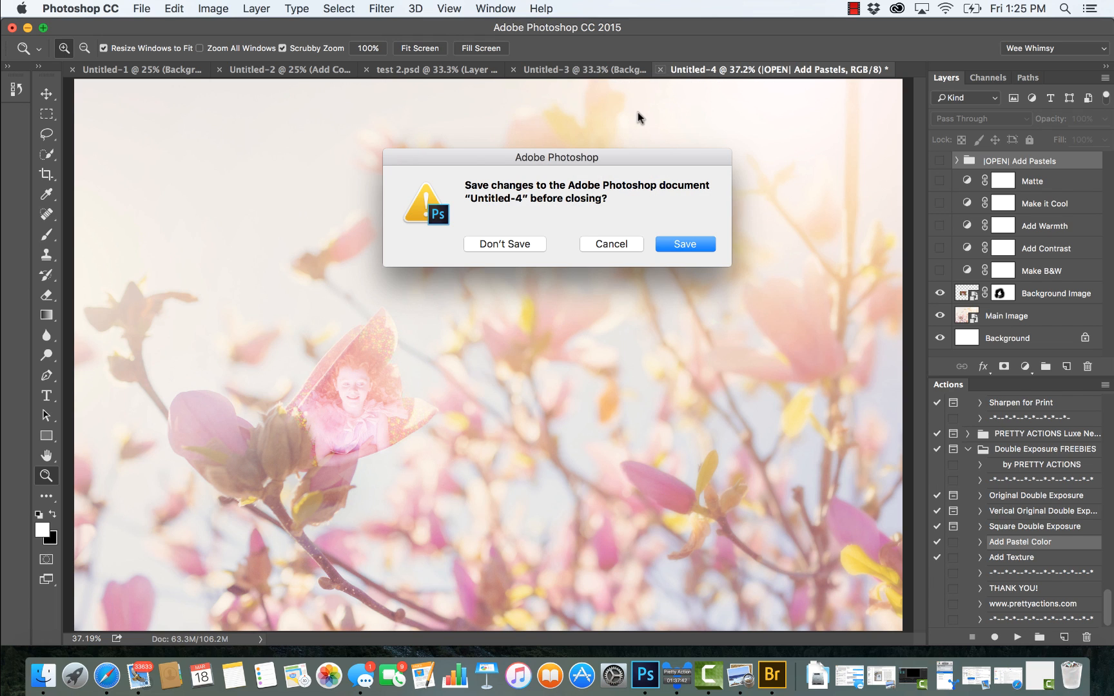
pyautogui.click(510, 249)
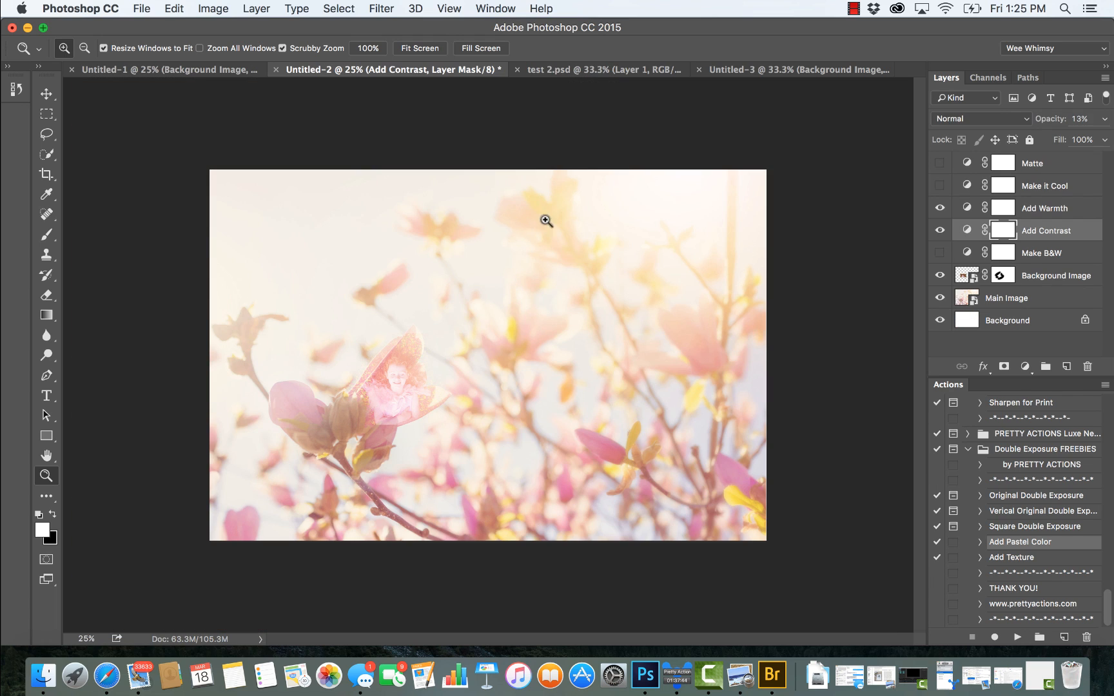
# Step: Bring up the test 2.psd example and run the Square Double Exposure action, continuing to the main image selection
pyautogui.click(579, 71)
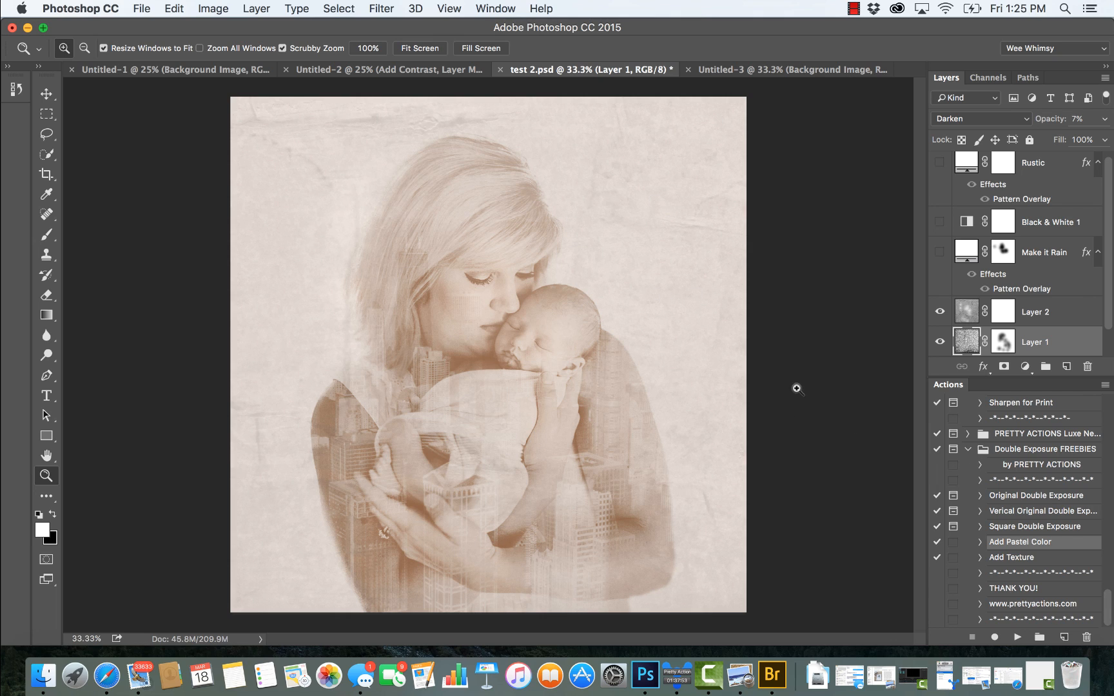
pyautogui.click(996, 527)
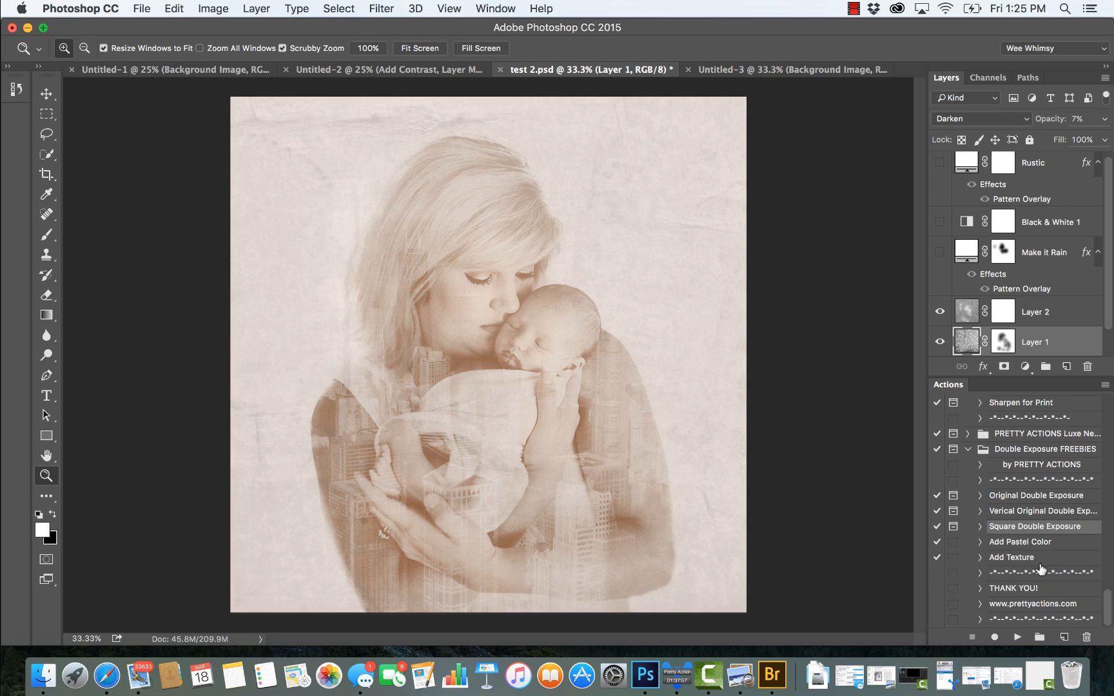
pyautogui.click(1018, 637)
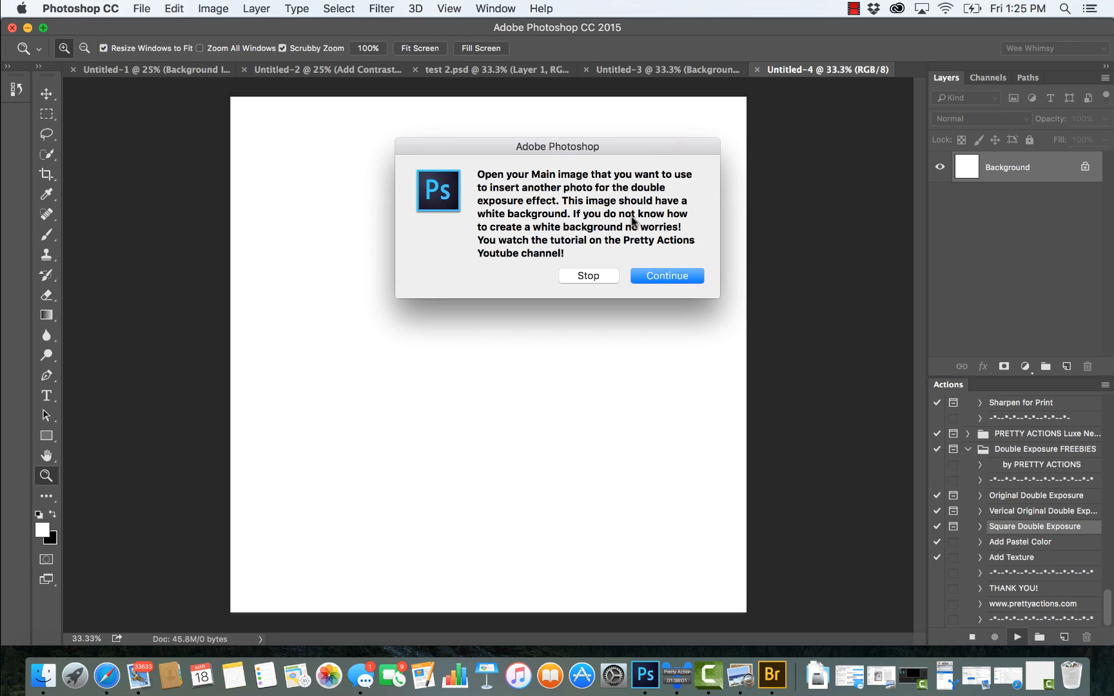
pyautogui.click(667, 276)
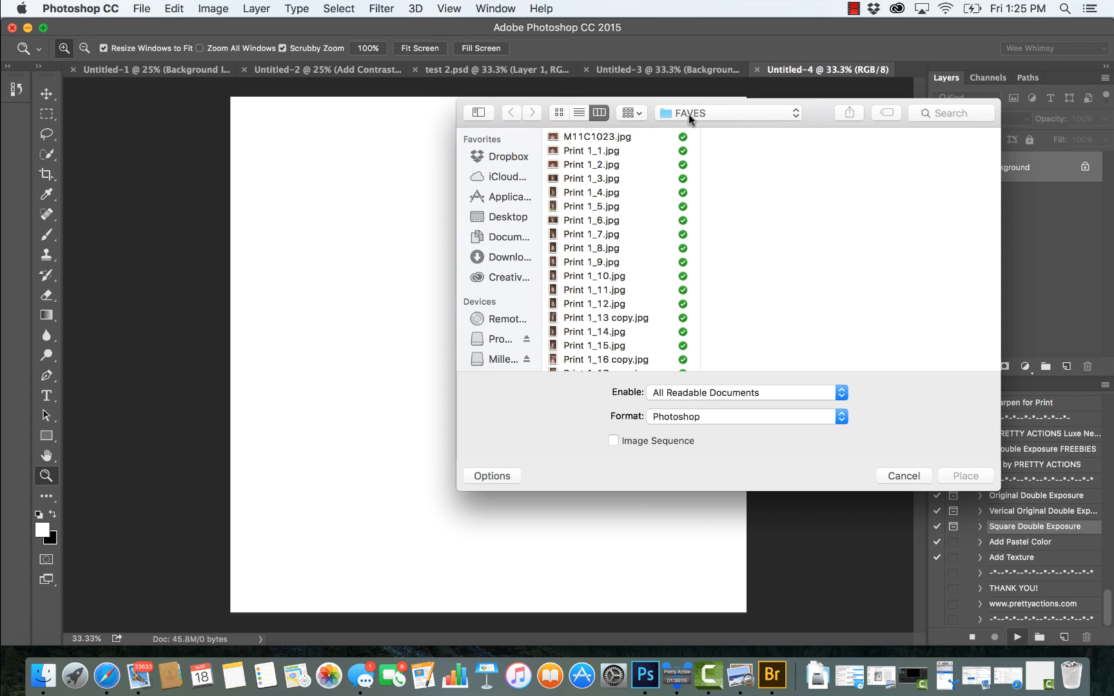
# Step: Place Print 31.jpg from the Dropbox client folder as the main image, accepting the default Camera Raw settings
pyautogui.click(688, 114)
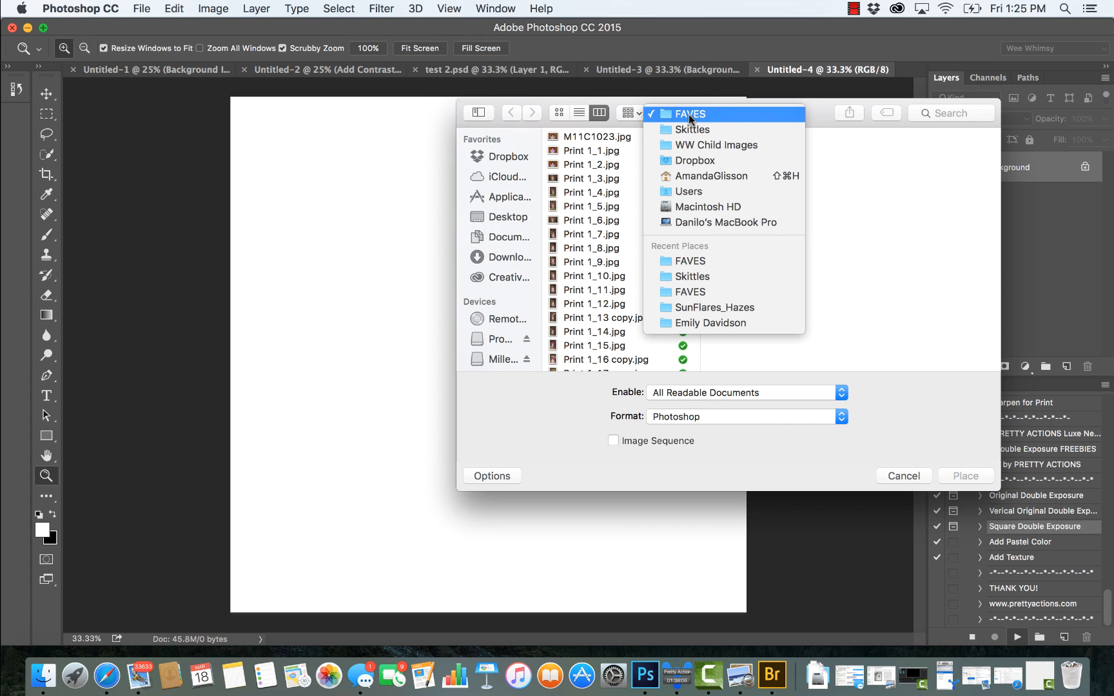
pyautogui.click(698, 159)
pyautogui.scroll(-3, 644, 251)
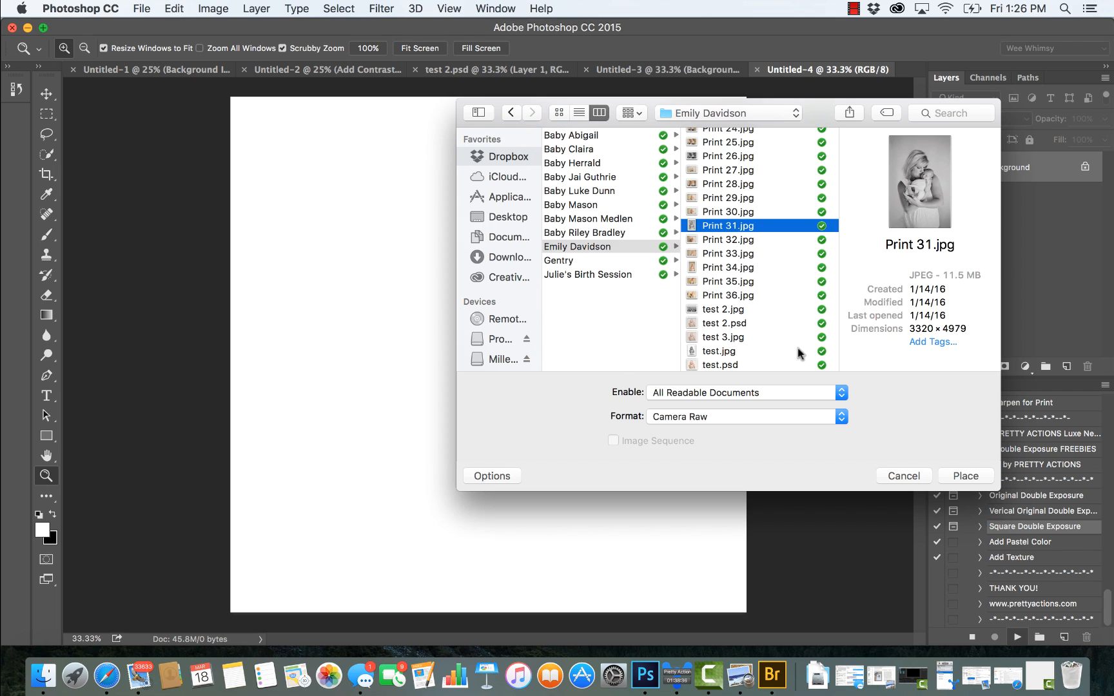
pyautogui.click(970, 479)
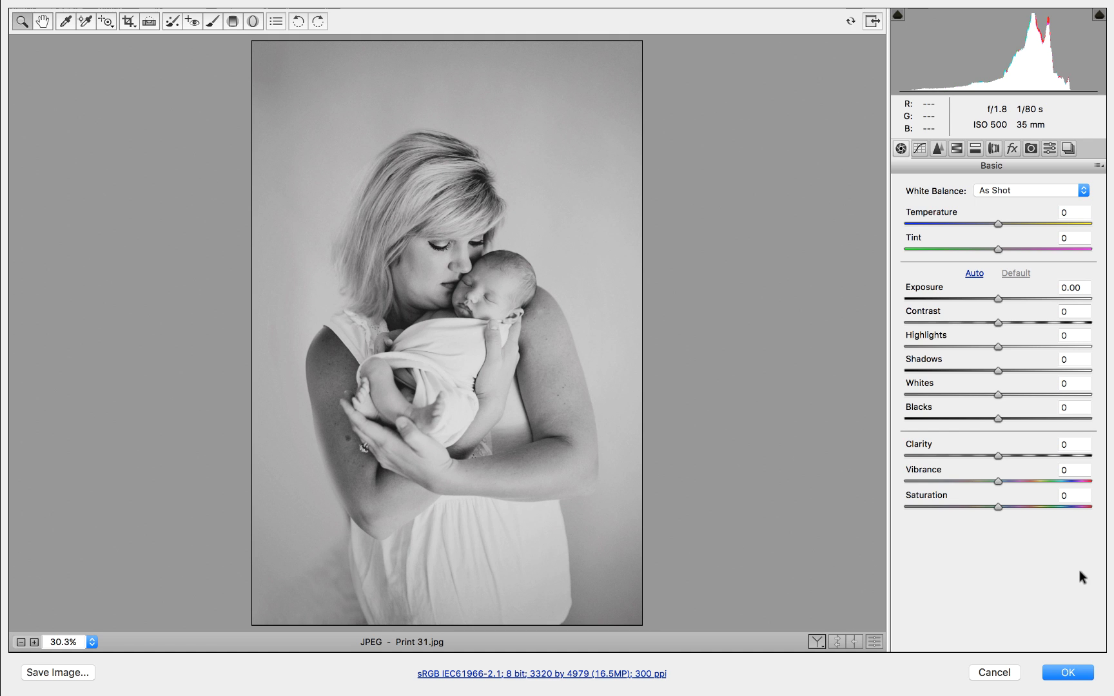
pyautogui.click(1062, 674)
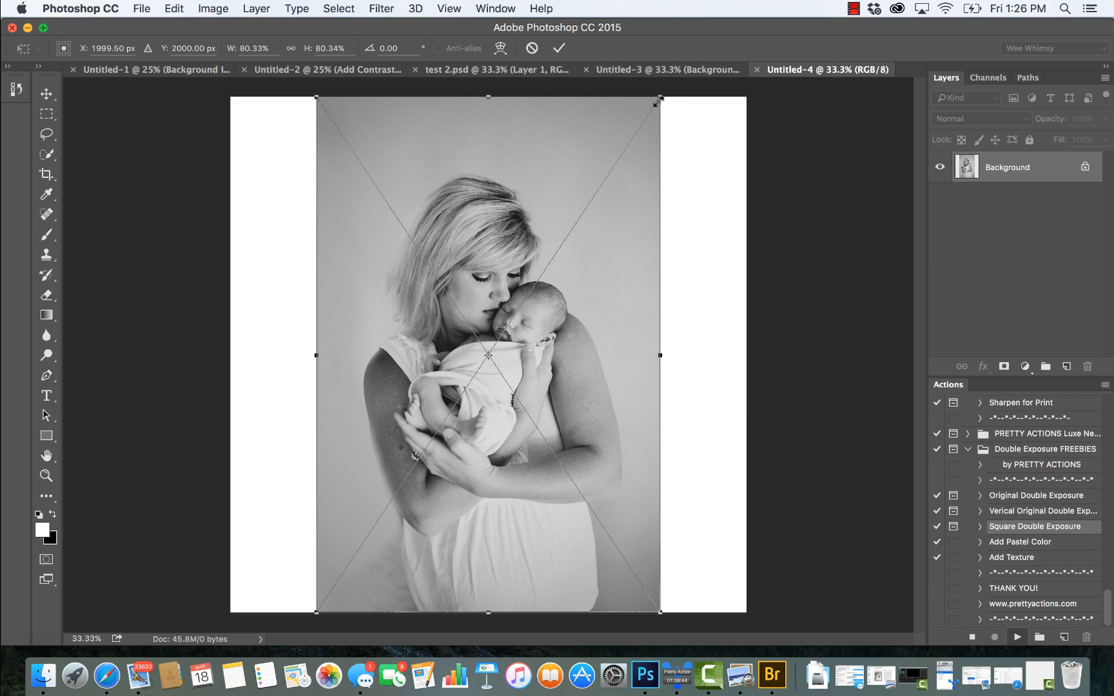
# Step: Scale the mother-and-baby portrait to about 121% to span the square canvas, move it down slightly and commit the placement
pyautogui.moveTo(660, 98); pyautogui.dragTo(815, 21)
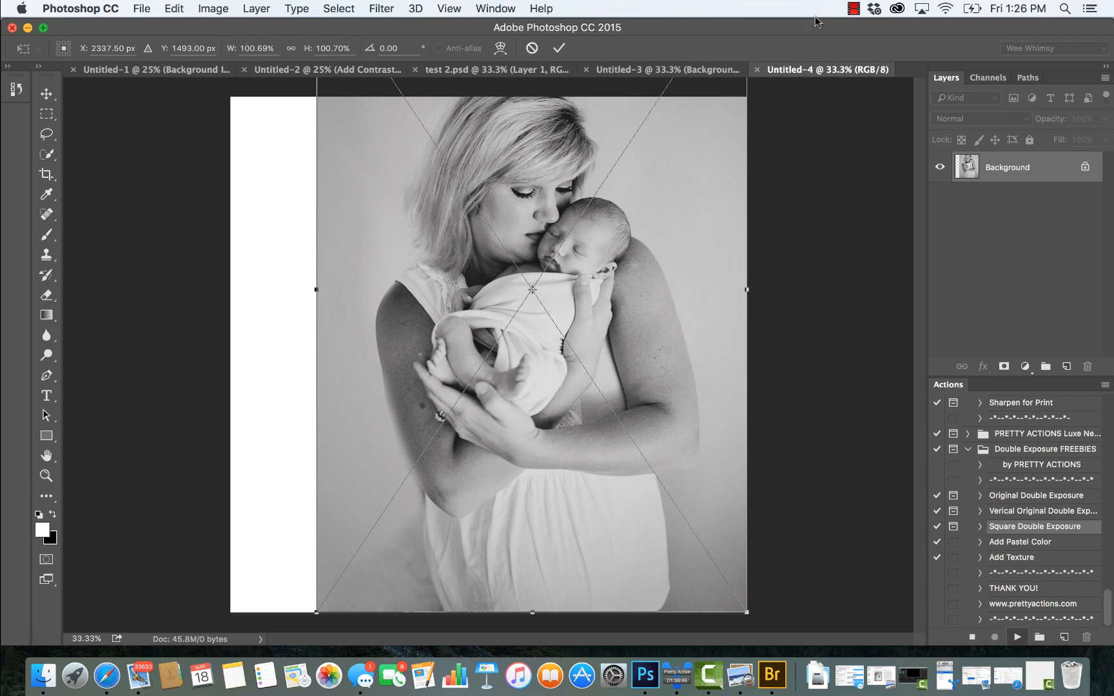
pyautogui.moveTo(317, 612); pyautogui.dragTo(176, 678)
pyautogui.moveTo(163, 680); pyautogui.dragTo(153, 693)
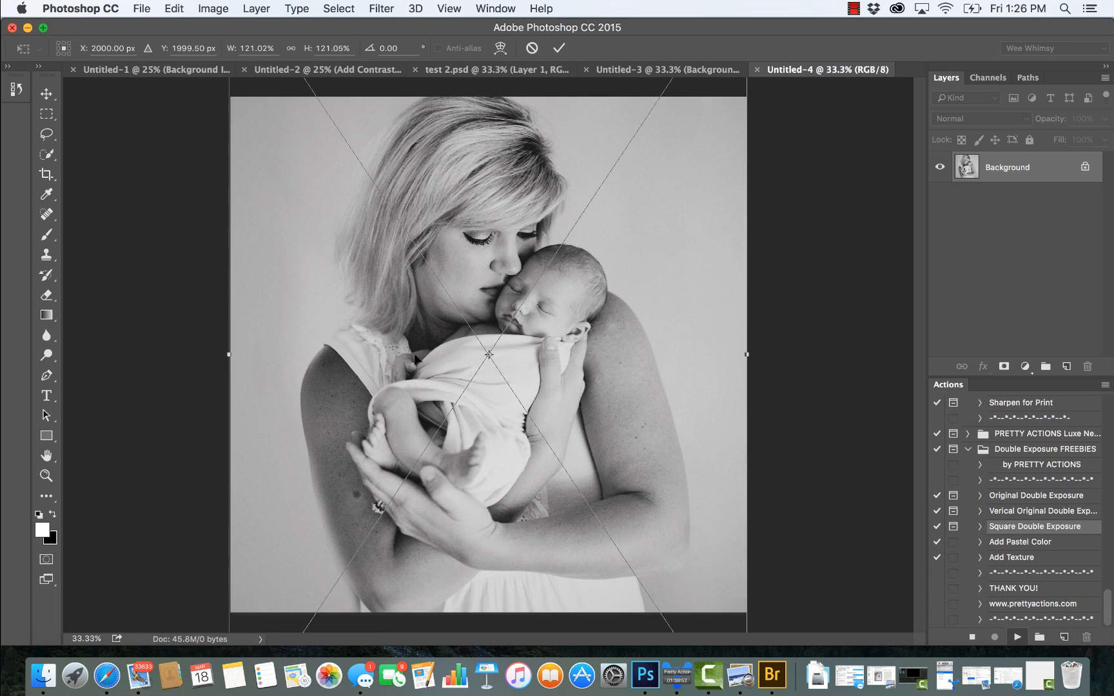
pyautogui.moveTo(416, 358)
pyautogui.mouseDown()
pyautogui.moveTo(409, 352)
pyautogui.moveTo(401, 367)
pyautogui.moveTo(442, 346)
pyautogui.moveTo(421, 337)
pyautogui.moveTo(425, 348)
pyautogui.moveTo(421, 327)
pyautogui.moveTo(416, 366)
pyautogui.mouseUp()
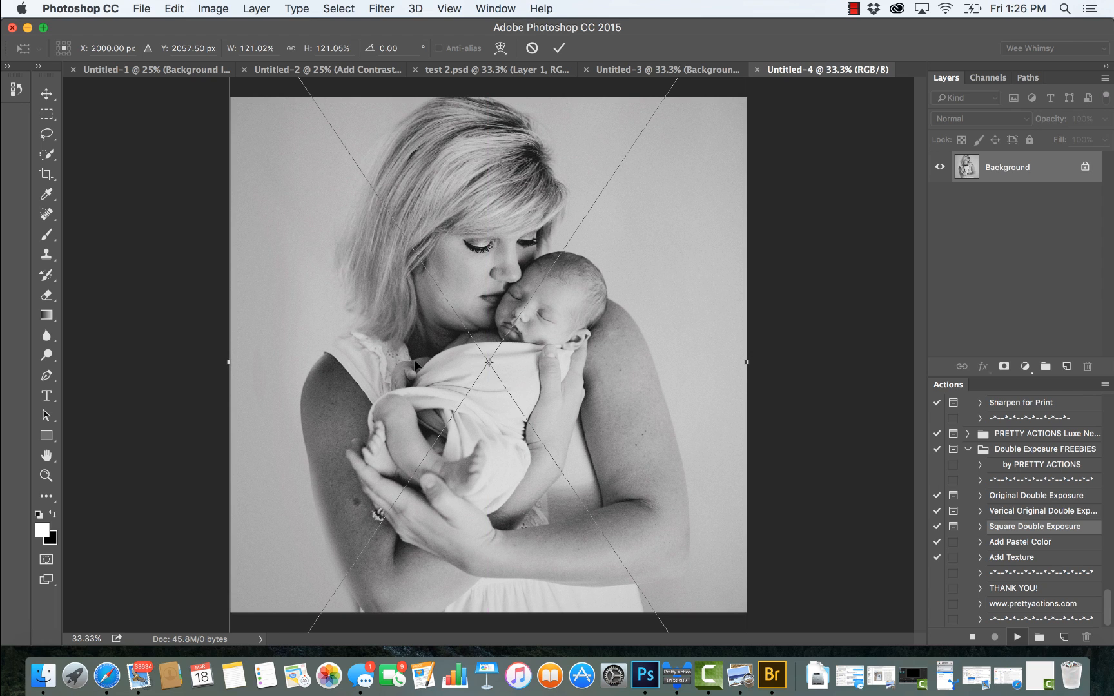
pyautogui.press('Return')
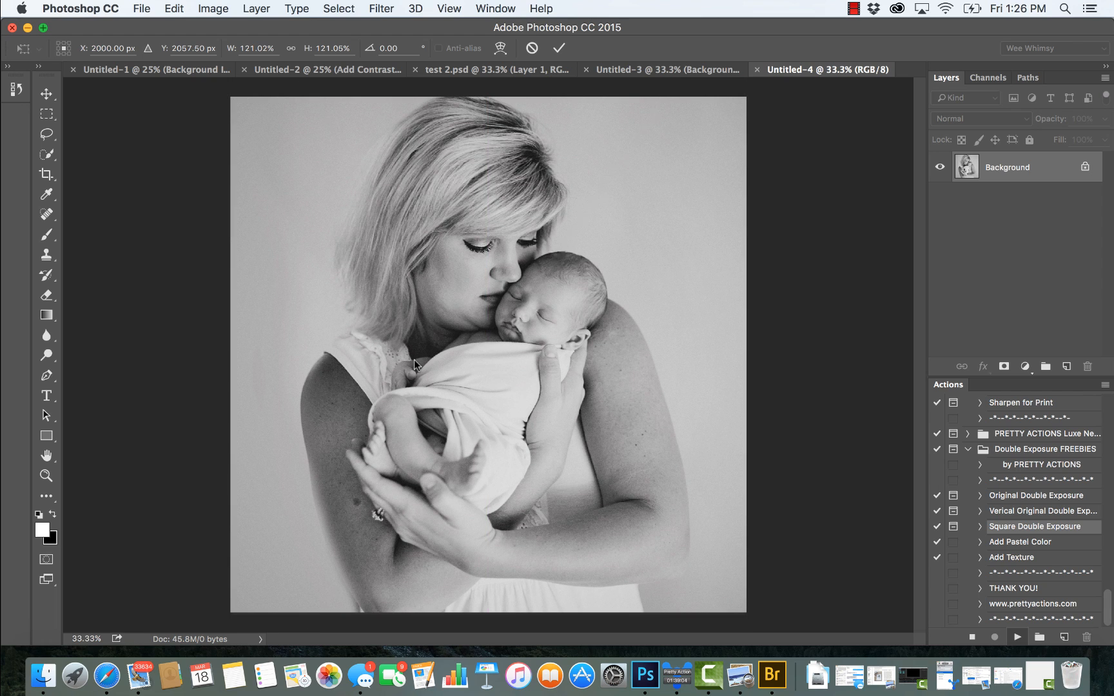
# Step: Continue the action and place the city skyline photo test 2.jpg with the default Camera Raw settings
pyautogui.click(674, 246)
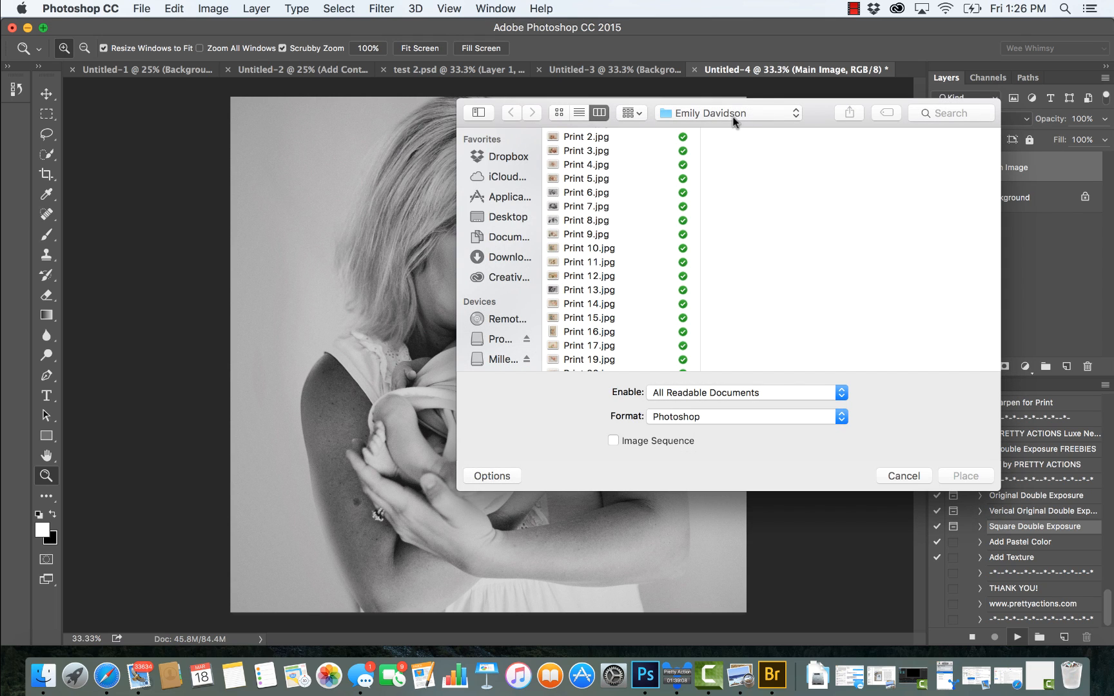
pyautogui.scroll(-10, 571, 292)
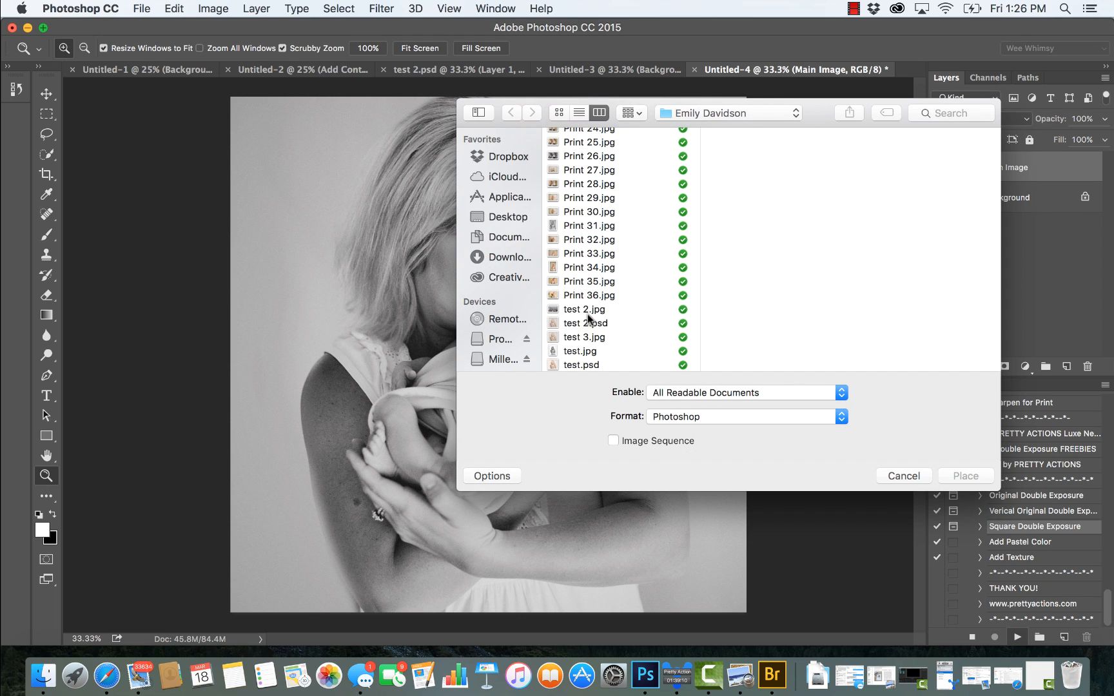
pyautogui.click(588, 309)
pyautogui.click(965, 476)
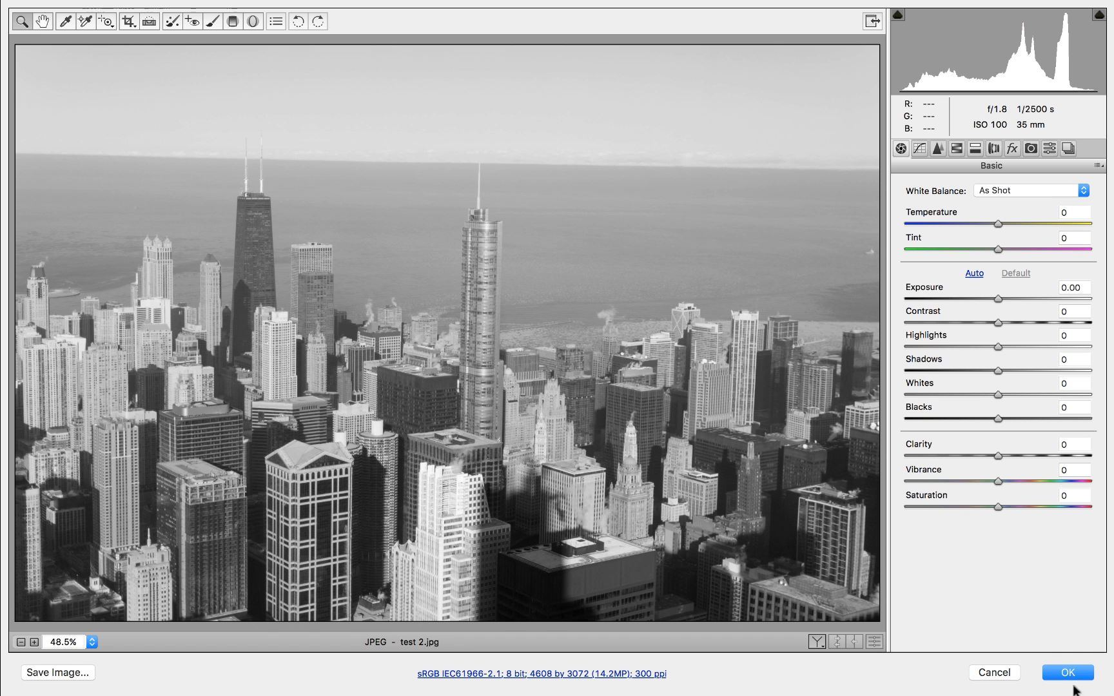
pyautogui.click(1068, 672)
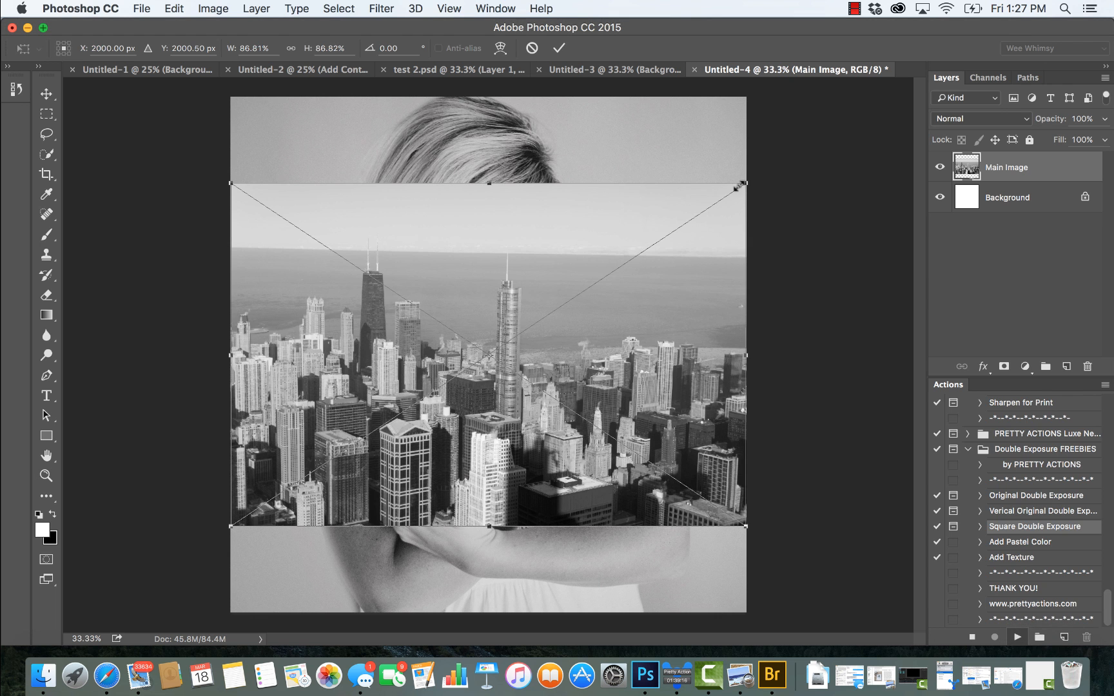
# Step: Scale the skyline photo to about 131% so it covers the whole square canvas, and commit the placement
pyautogui.moveTo(743, 184); pyautogui.dragTo(877, 94)
pyautogui.moveTo(877, 530); pyautogui.dragTo(921, 589)
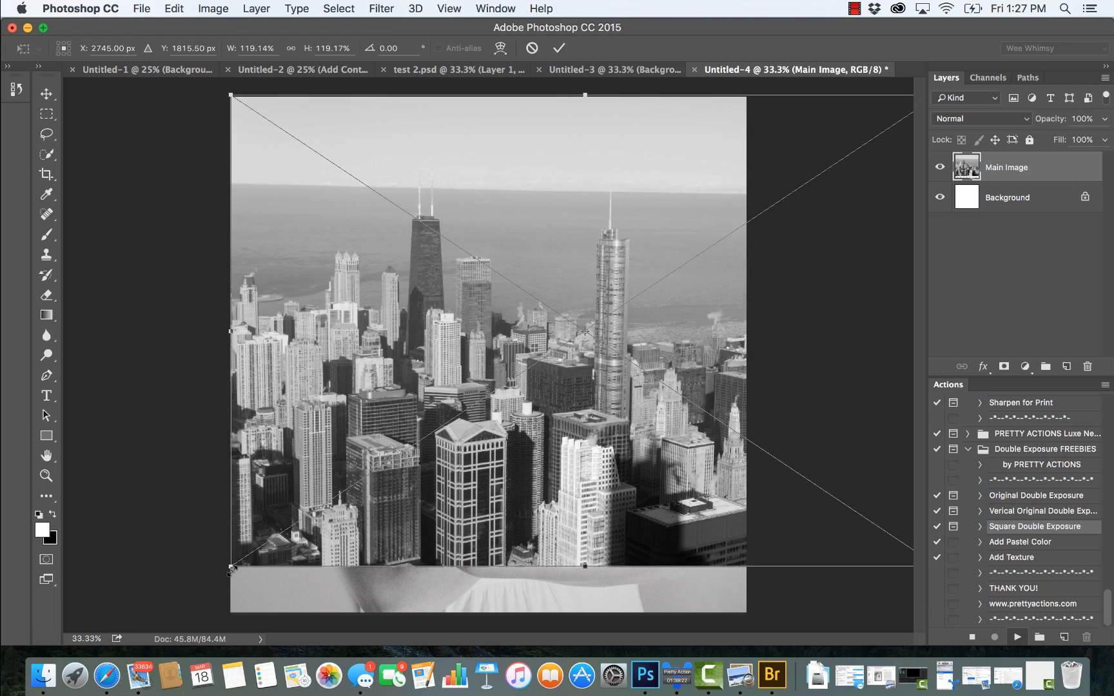
pyautogui.moveTo(232, 569); pyautogui.dragTo(169, 627)
pyautogui.moveTo(711, 294); pyautogui.dragTo(697, 296)
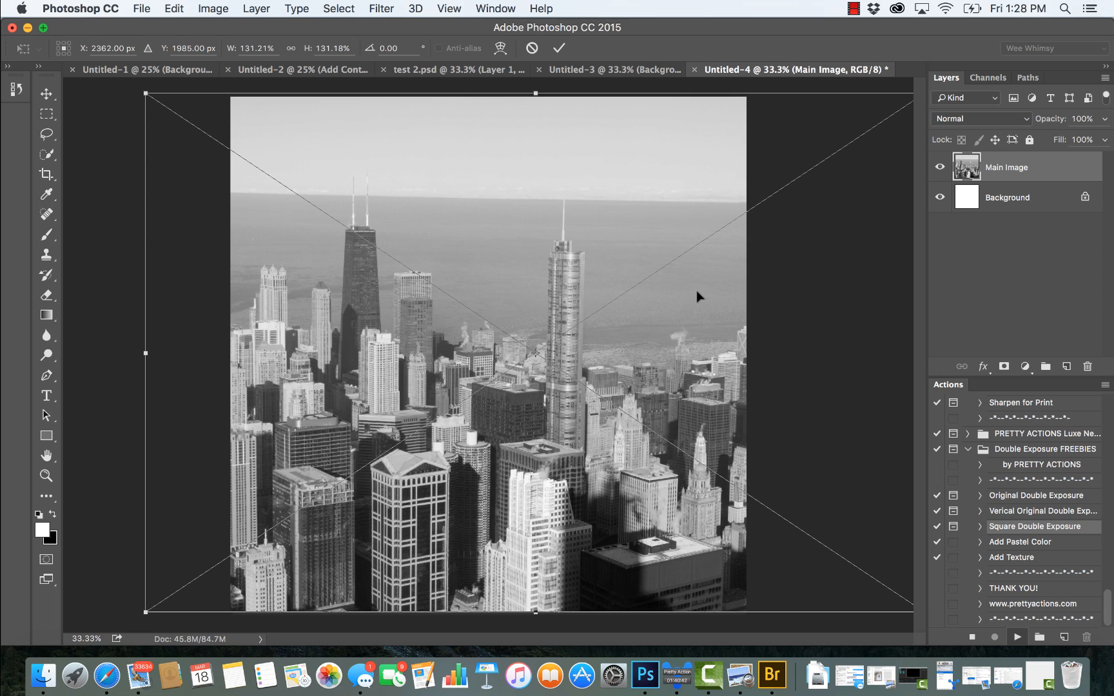
pyautogui.press('Return')
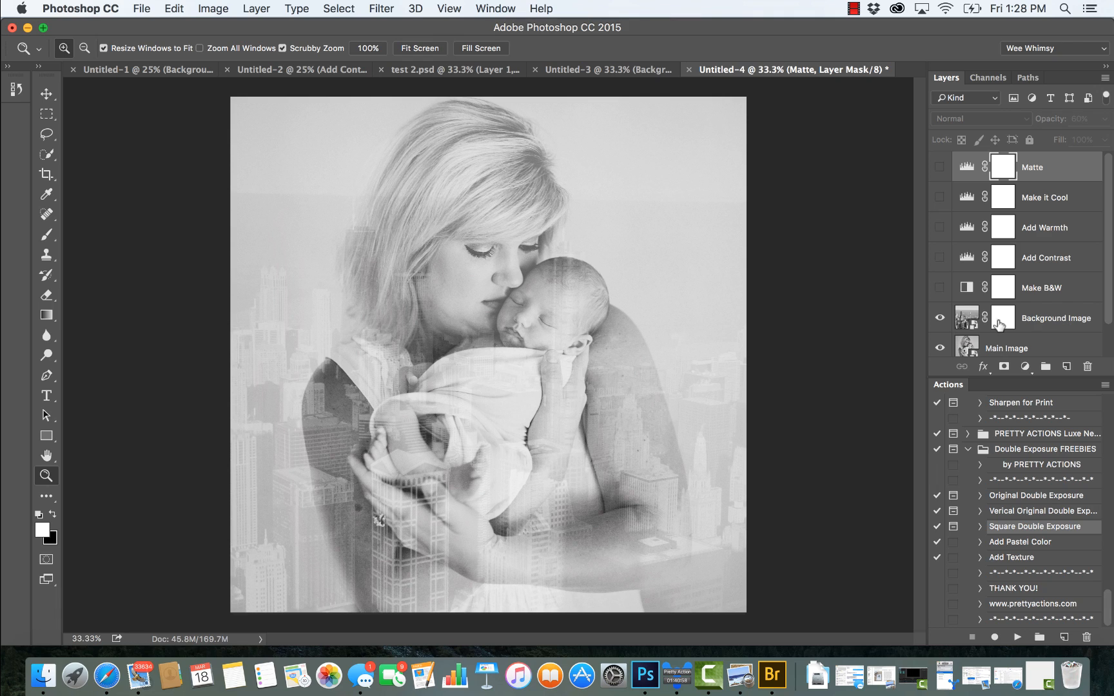
# Step: Resize and shift the skyline on the Background Image layer to the right, keeping the square canvas covered, and apply the transform
pyautogui.click(1048, 319)
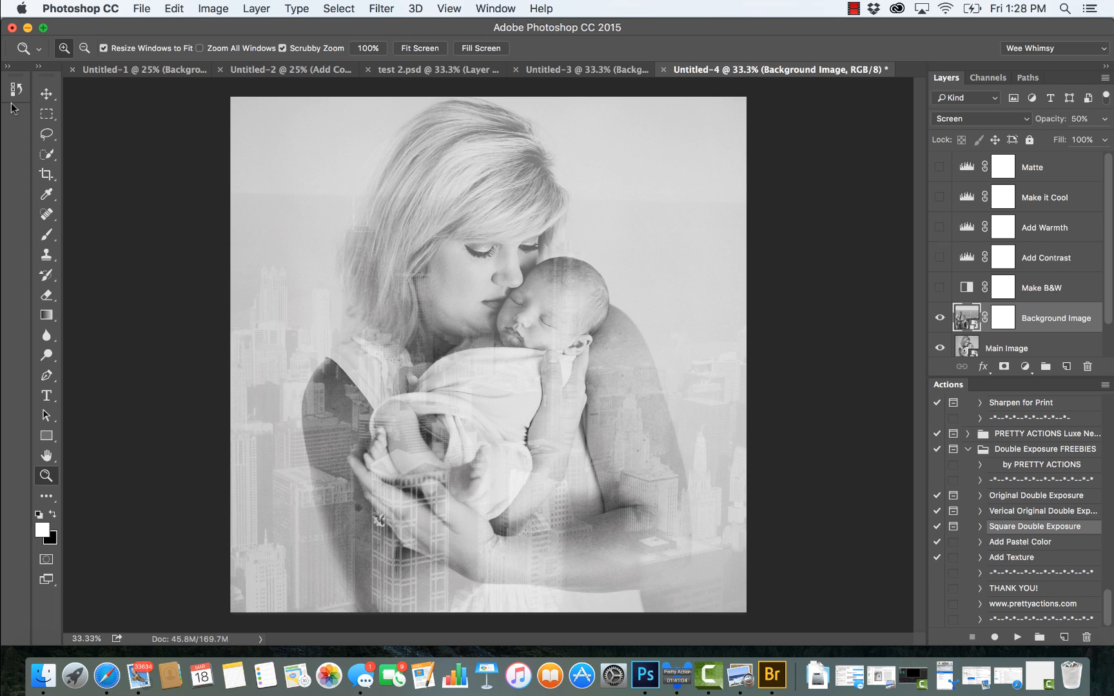
pyautogui.click(46, 95)
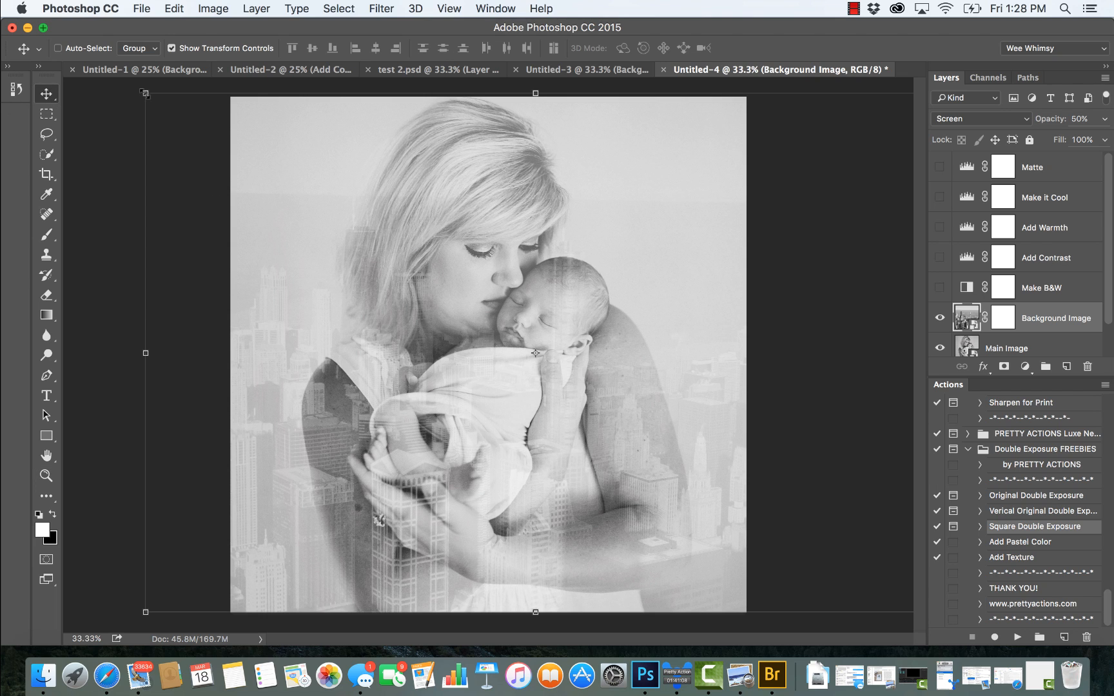
pyautogui.moveTo(145, 93); pyautogui.dragTo(204, 132)
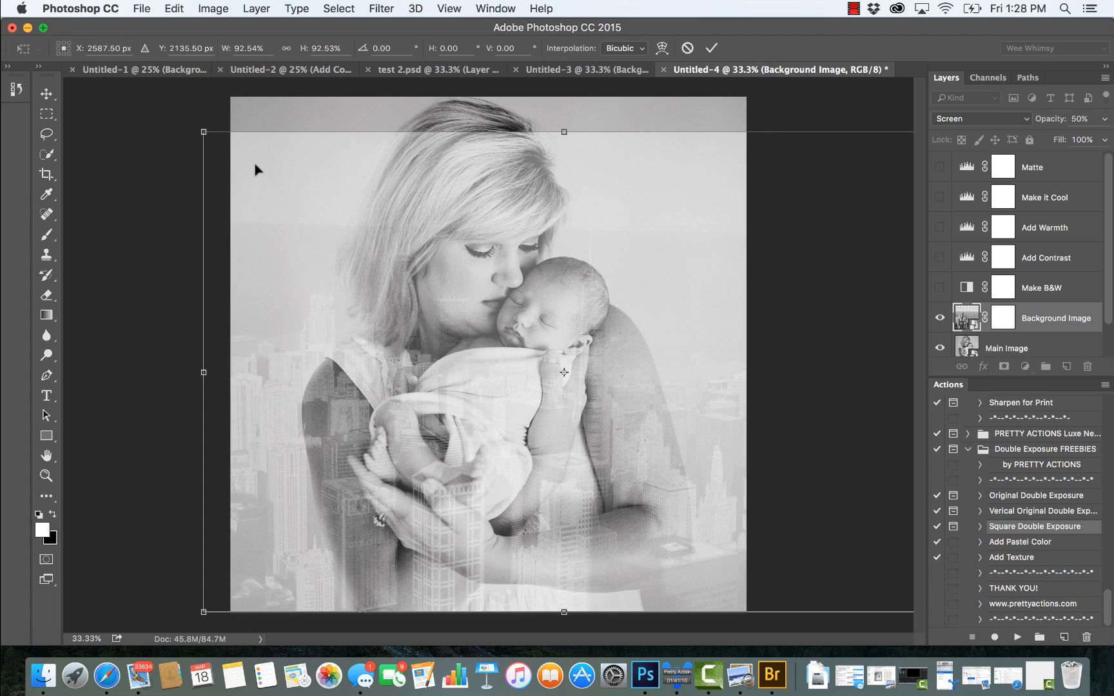
pyautogui.moveTo(268, 181)
pyautogui.mouseDown()
pyautogui.moveTo(286, 169)
pyautogui.moveTo(278, 164)
pyautogui.mouseUp()
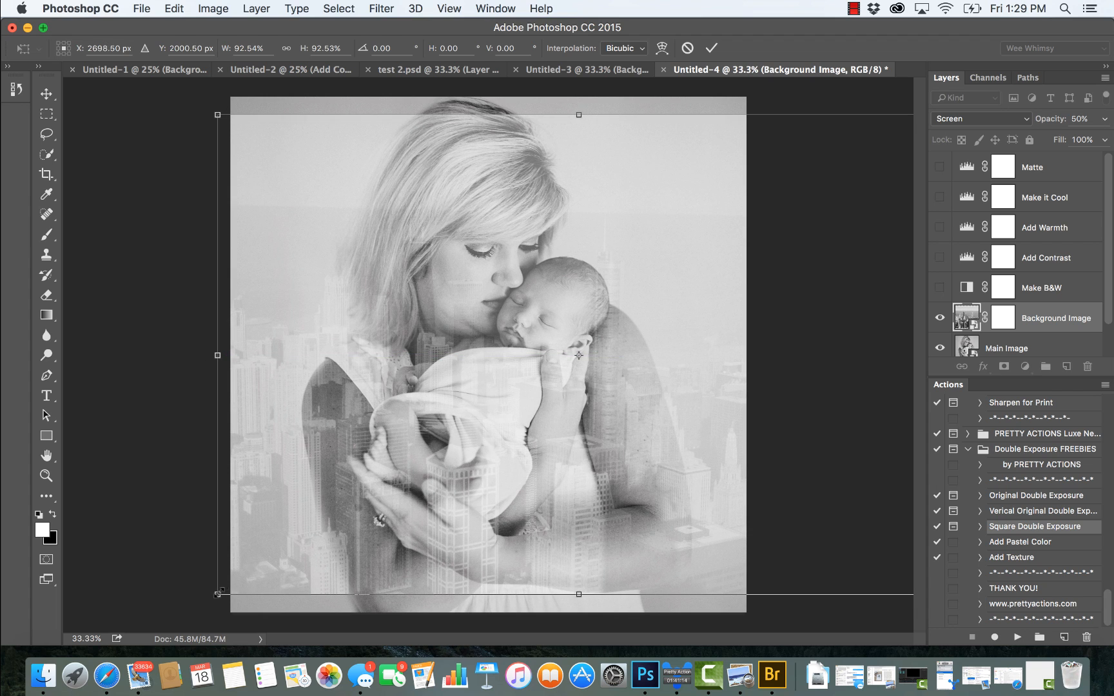
pyautogui.moveTo(217, 595); pyautogui.dragTo(191, 612)
pyautogui.moveTo(335, 481); pyautogui.dragTo(355, 478)
pyautogui.moveTo(209, 114); pyautogui.dragTo(184, 98)
pyautogui.moveTo(263, 130); pyautogui.dragTo(285, 133)
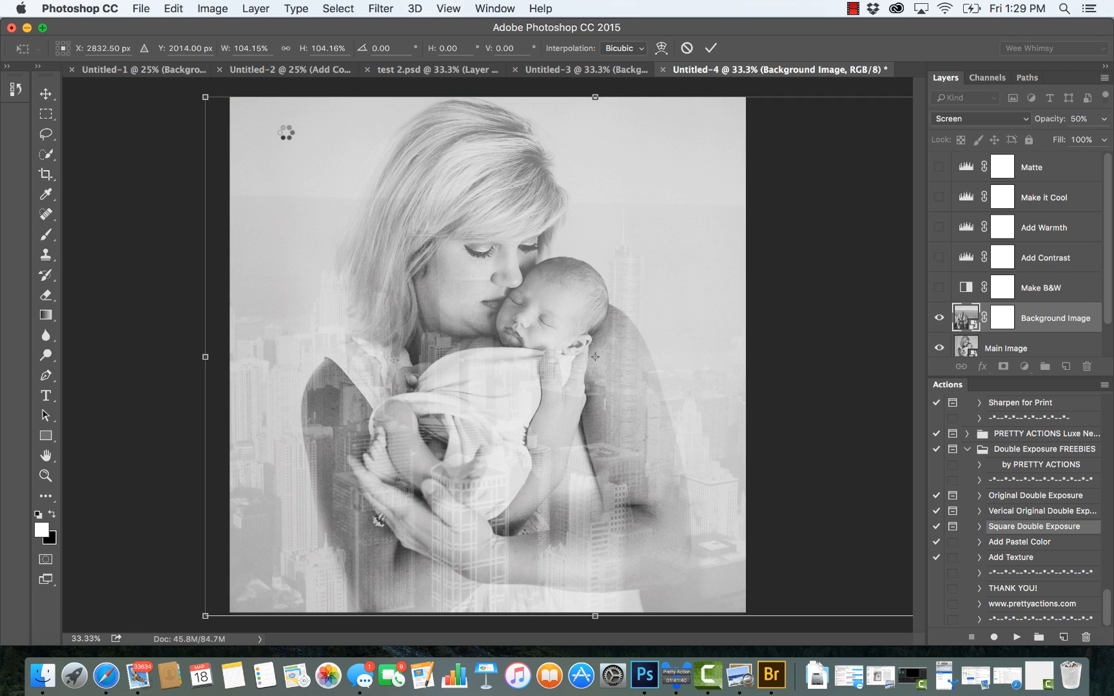
pyautogui.press('Return')
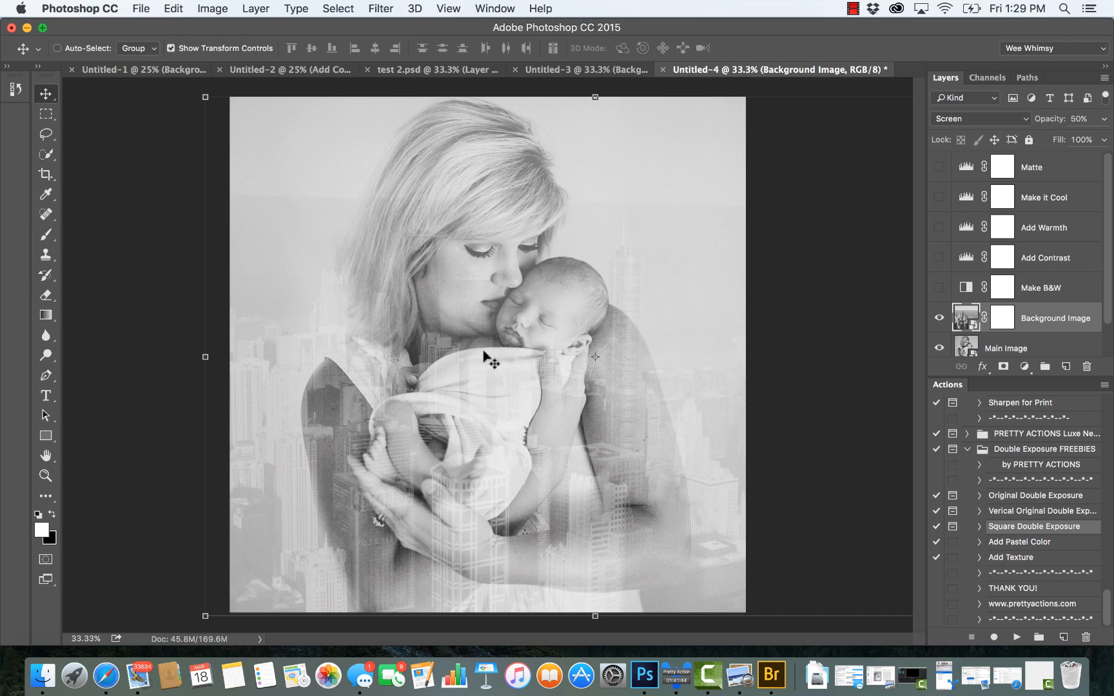
# Step: Target the Background Image layer mask and set up a black soft brush at 60% opacity
pyautogui.click(1001, 316)
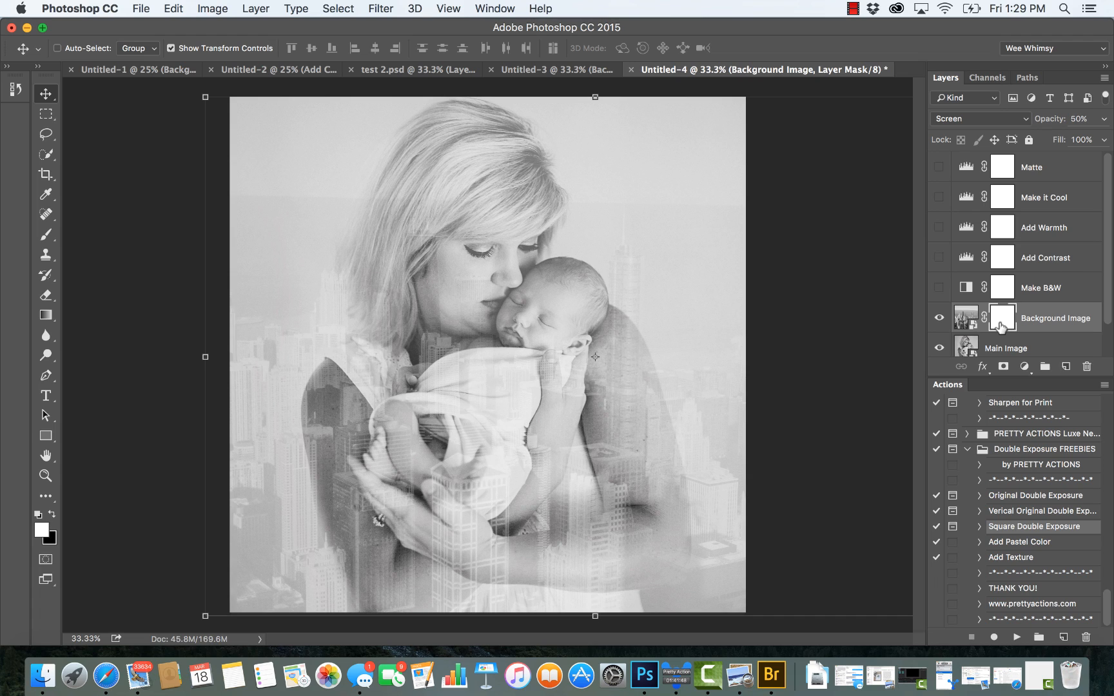
pyautogui.click(52, 515)
pyautogui.click(45, 234)
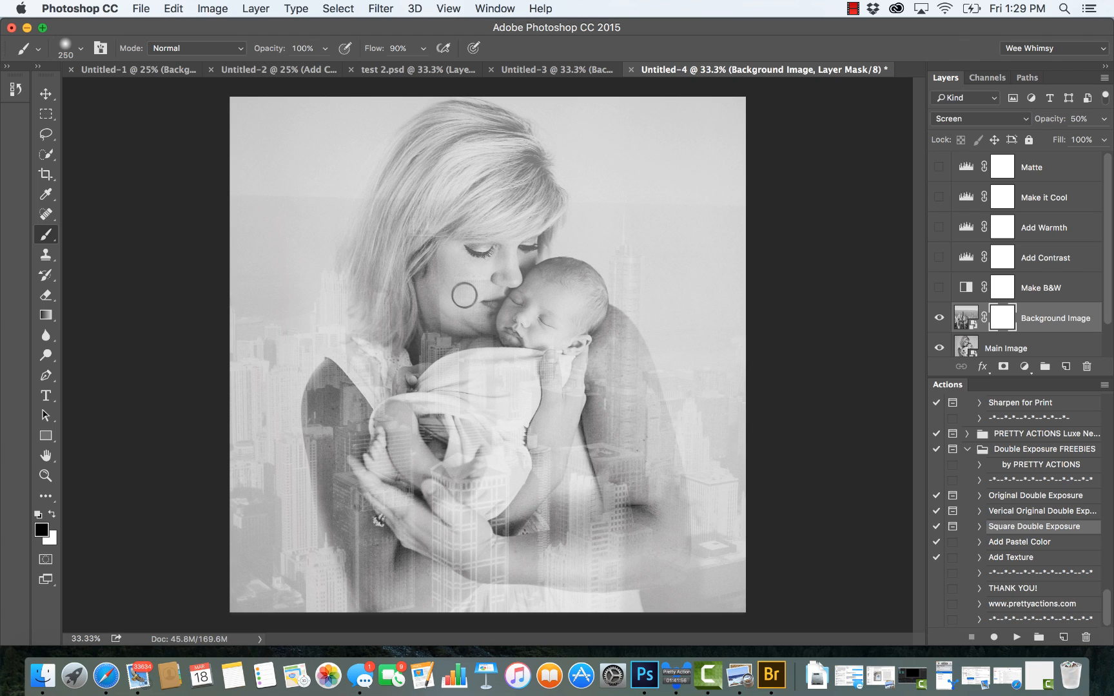
pyautogui.press(']')
pyautogui.press(']')
pyautogui.press(']')
pyautogui.press(']')
pyautogui.press(']')
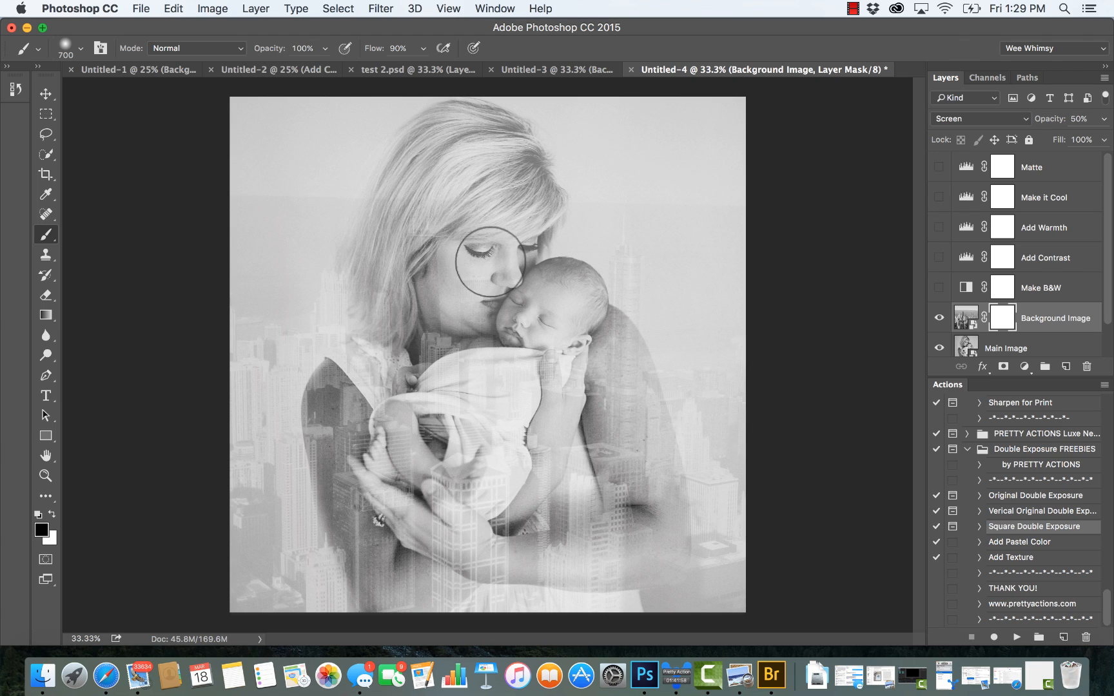
pyautogui.press(']')
pyautogui.press(']')
pyautogui.press(']')
pyautogui.press('[')
pyautogui.press('[')
pyautogui.press('[')
pyautogui.press('[')
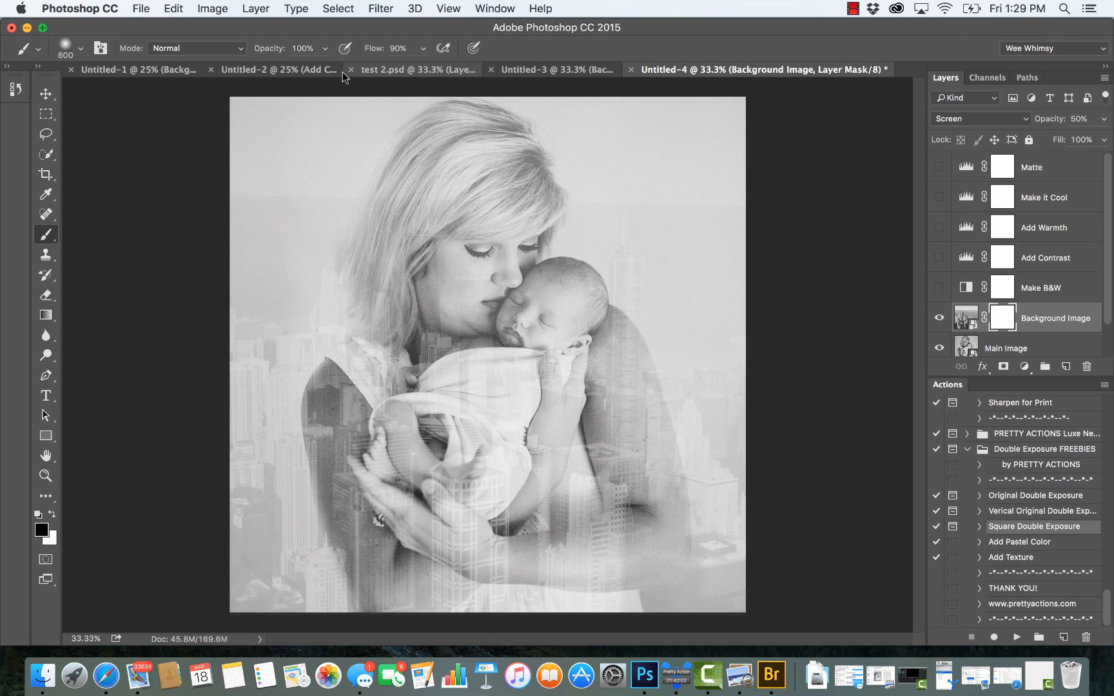
pyautogui.click(325, 48)
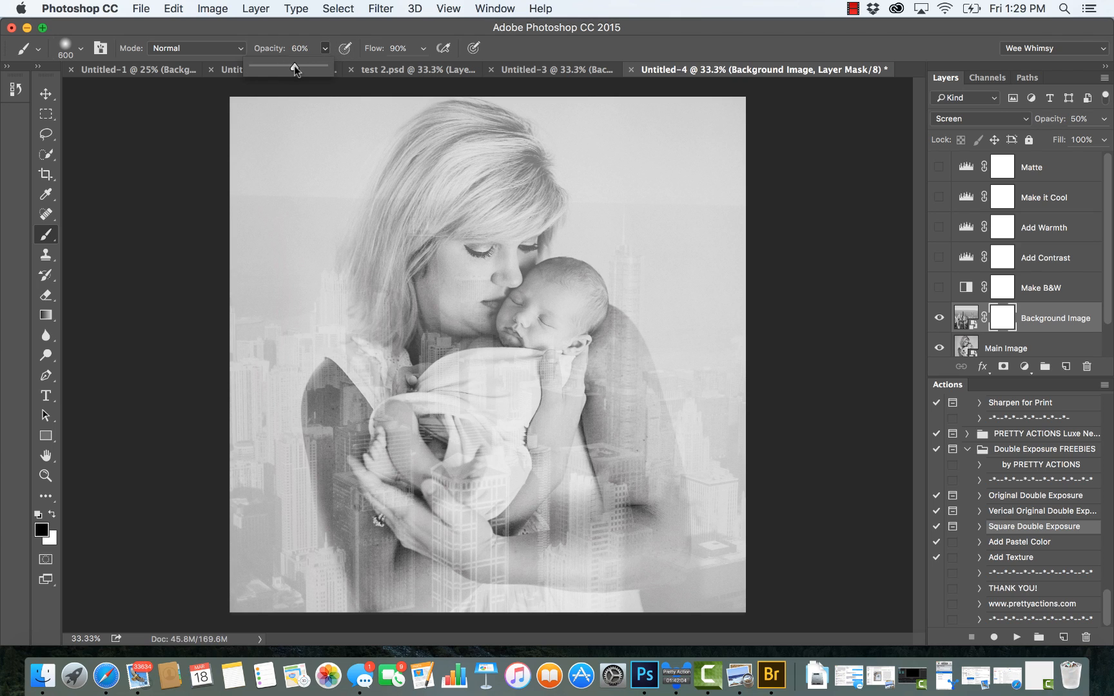
pyautogui.click(487, 274)
# Step: Paint on the mask with the brush at 800 px to fade the skyline over the mother's face and hair
pyautogui.press('[')
pyautogui.press('[')
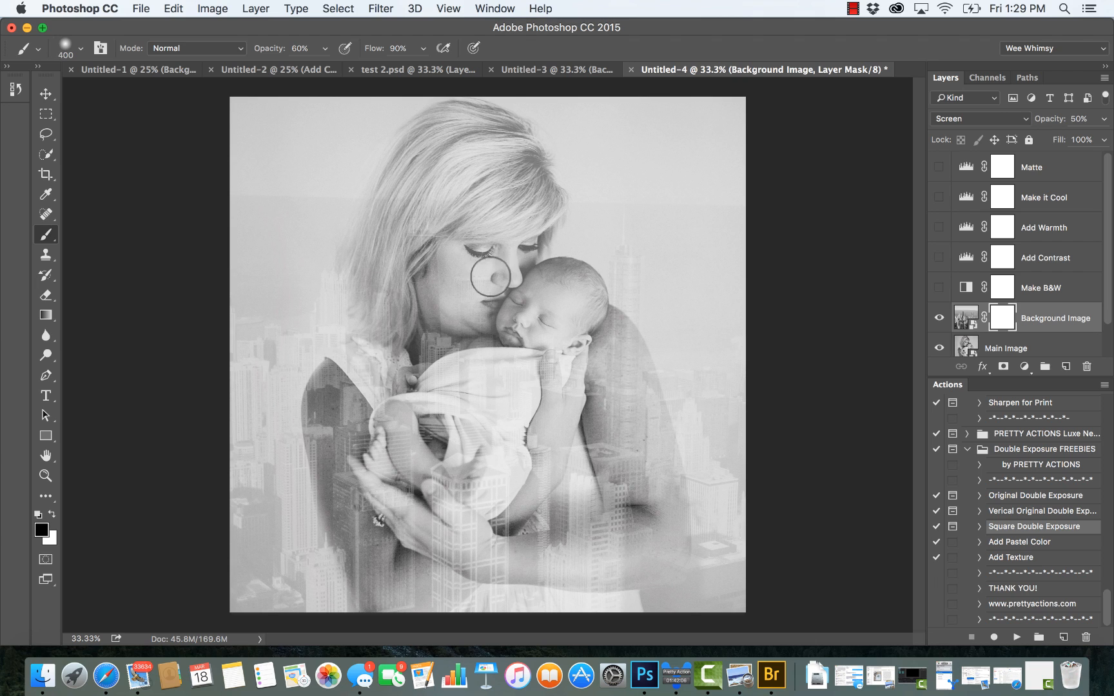
pyautogui.press(']')
pyautogui.press(']')
pyautogui.press(']')
pyautogui.press(']')
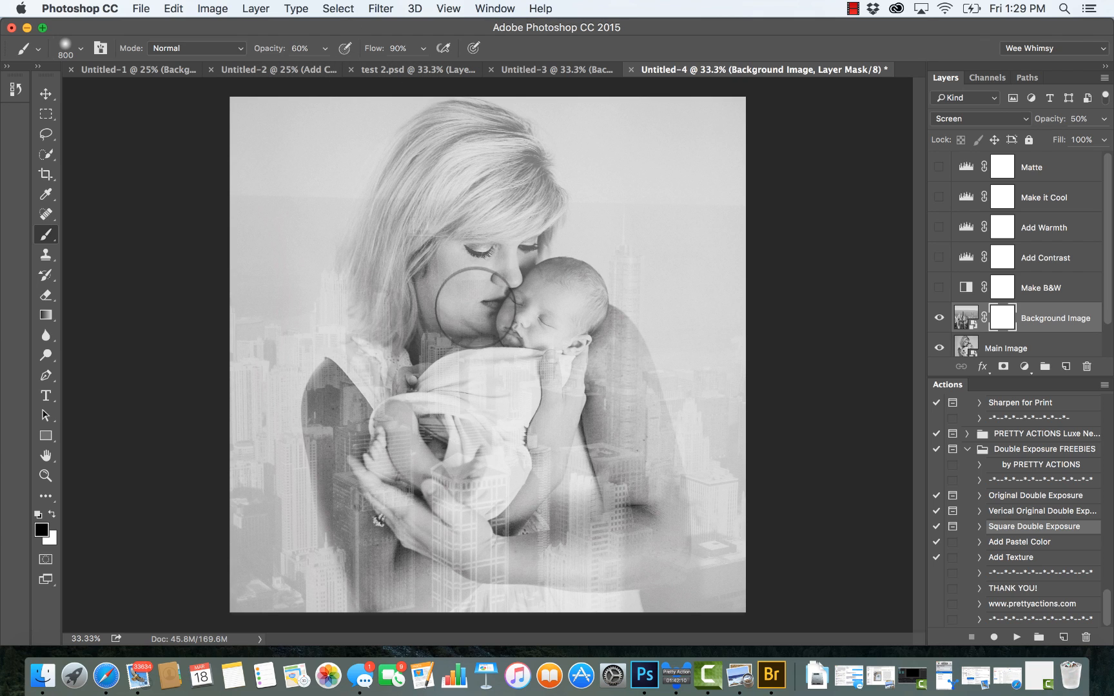
pyautogui.click(470, 316)
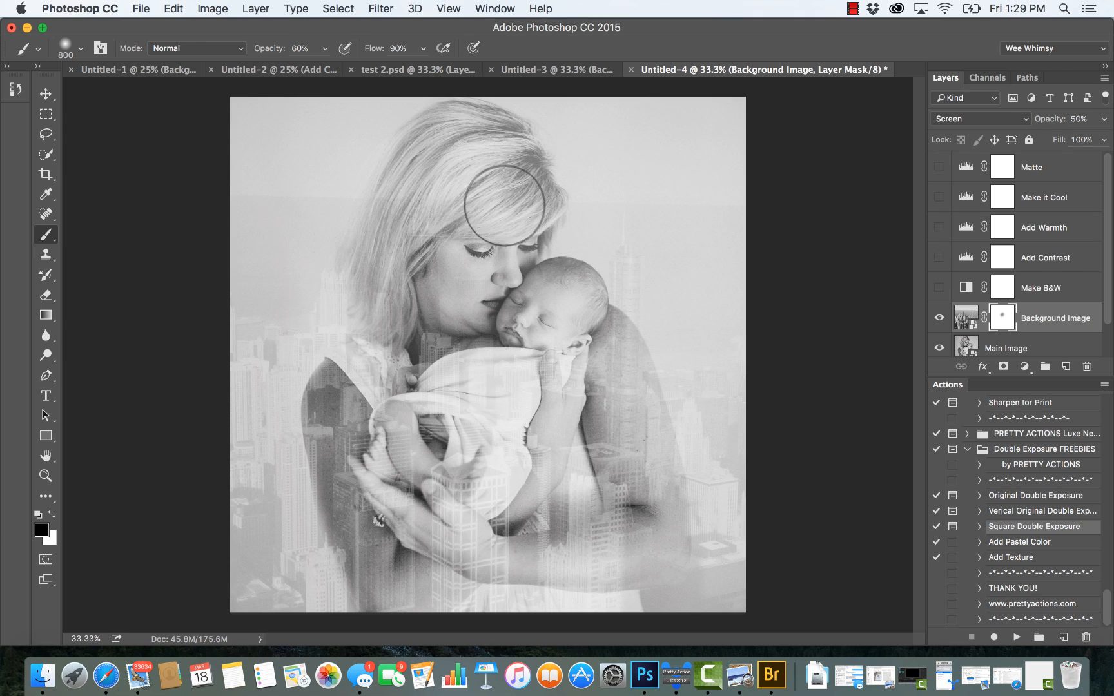
pyautogui.moveTo(504, 205)
pyautogui.mouseDown()
pyautogui.moveTo(462, 181)
pyautogui.moveTo(395, 218)
pyautogui.mouseUp()
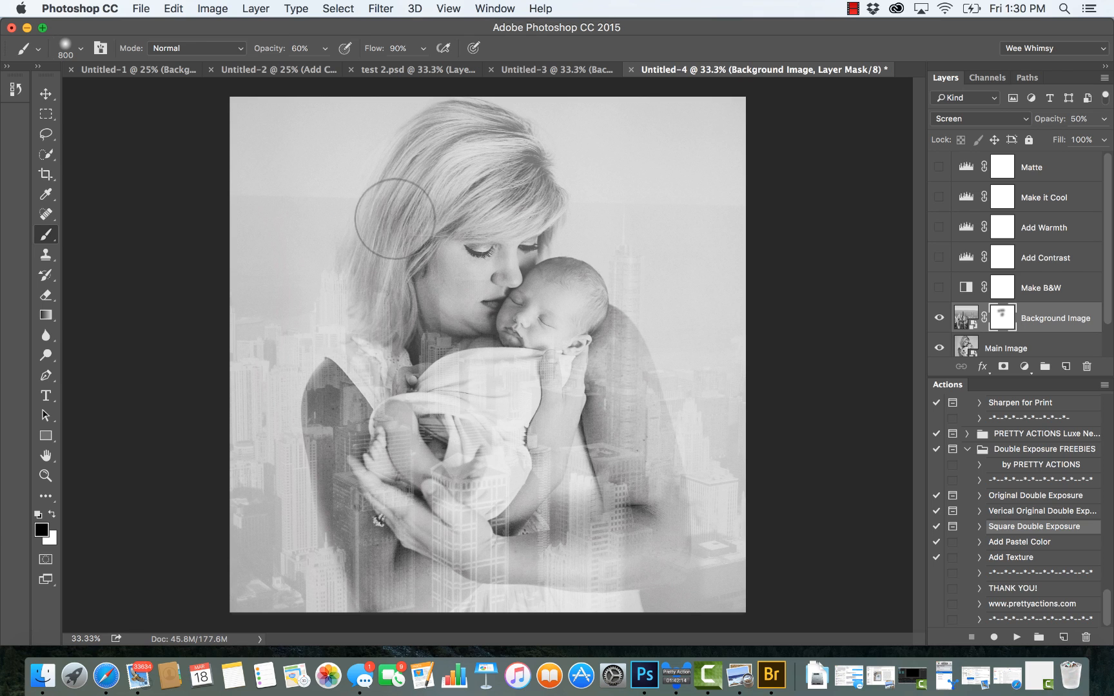
pyautogui.click(394, 220)
pyautogui.click(436, 219)
pyautogui.click(498, 219)
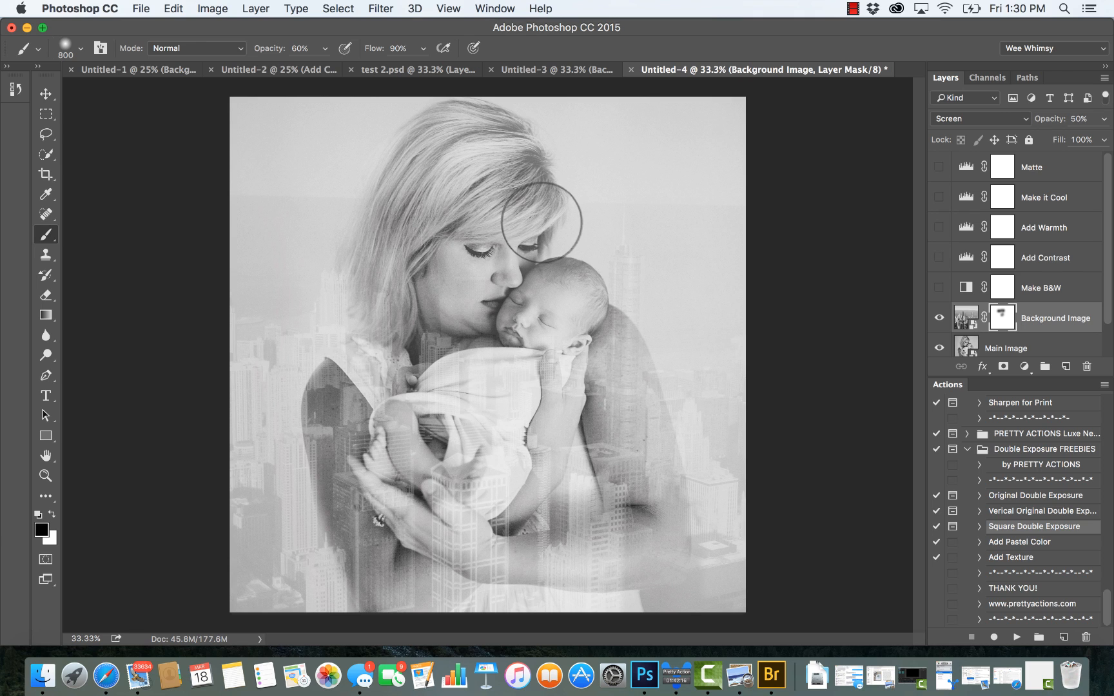
pyautogui.click(524, 224)
pyautogui.click(489, 298)
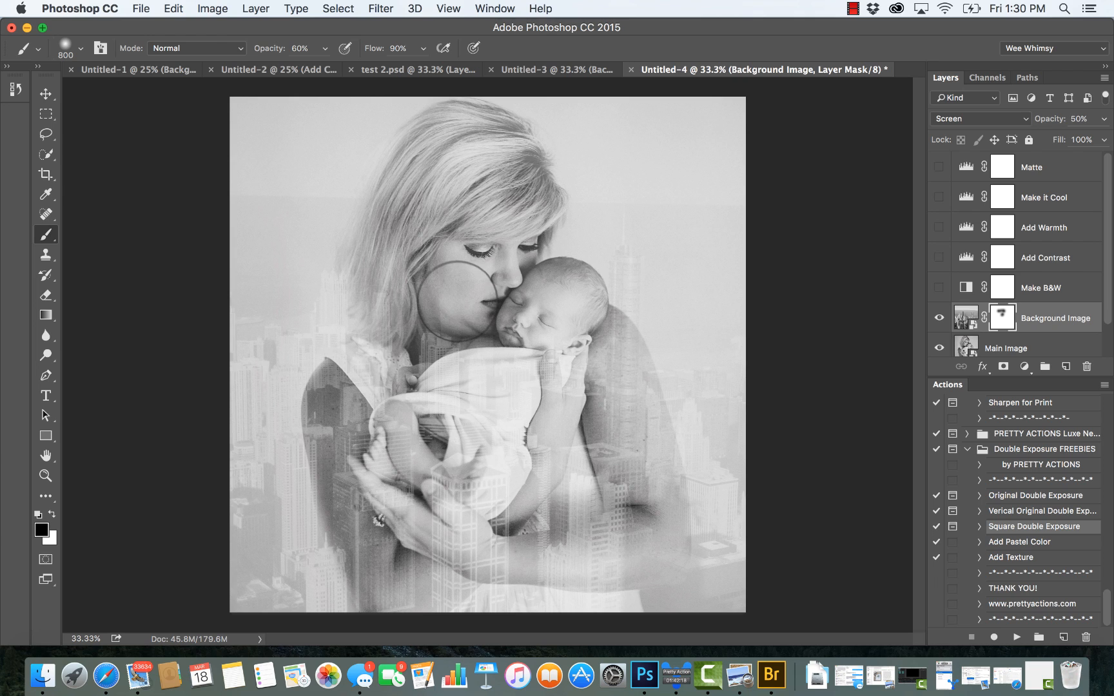
# Step: Paint on the mask down over the baby, the wrap and the mother's hands and forearm to fade the skyline there
pyautogui.moveTo(458, 301)
pyautogui.mouseDown()
pyautogui.moveTo(442, 262)
pyautogui.moveTo(430, 360)
pyautogui.moveTo(476, 345)
pyautogui.moveTo(503, 393)
pyautogui.moveTo(546, 358)
pyautogui.moveTo(545, 373)
pyautogui.moveTo(549, 320)
pyautogui.moveTo(528, 312)
pyautogui.moveTo(528, 323)
pyautogui.moveTo(550, 324)
pyautogui.moveTo(571, 299)
pyautogui.moveTo(533, 400)
pyautogui.moveTo(562, 363)
pyautogui.moveTo(558, 385)
pyautogui.moveTo(511, 458)
pyautogui.moveTo(518, 478)
pyautogui.moveTo(480, 414)
pyautogui.moveTo(402, 481)
pyautogui.moveTo(385, 468)
pyautogui.moveTo(398, 467)
pyautogui.moveTo(413, 493)
pyautogui.moveTo(404, 445)
pyautogui.moveTo(412, 503)
pyautogui.mouseUp()
pyautogui.rightClick(452, 534)
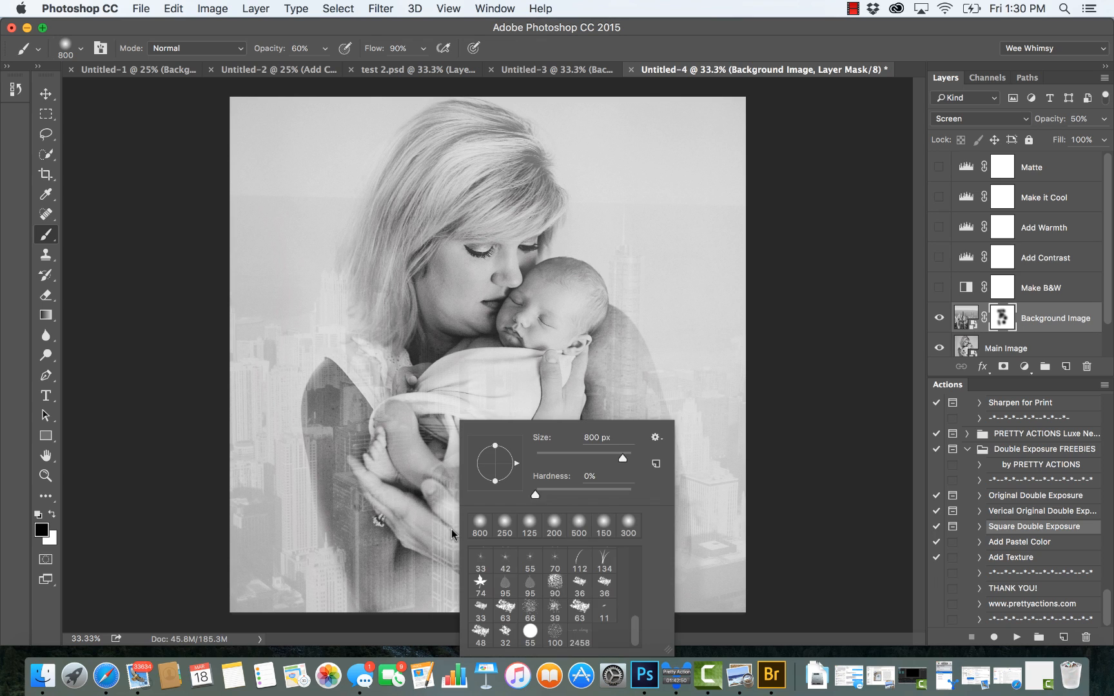
pyautogui.click(436, 510)
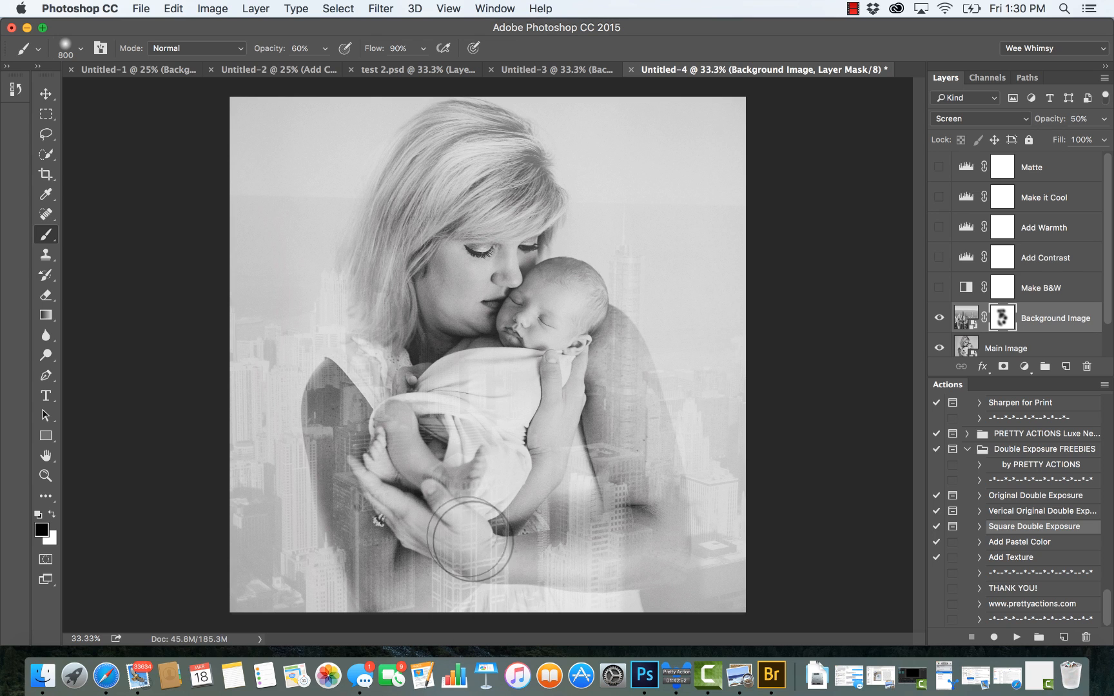
pyautogui.rightClick(471, 529)
pyautogui.click(436, 533)
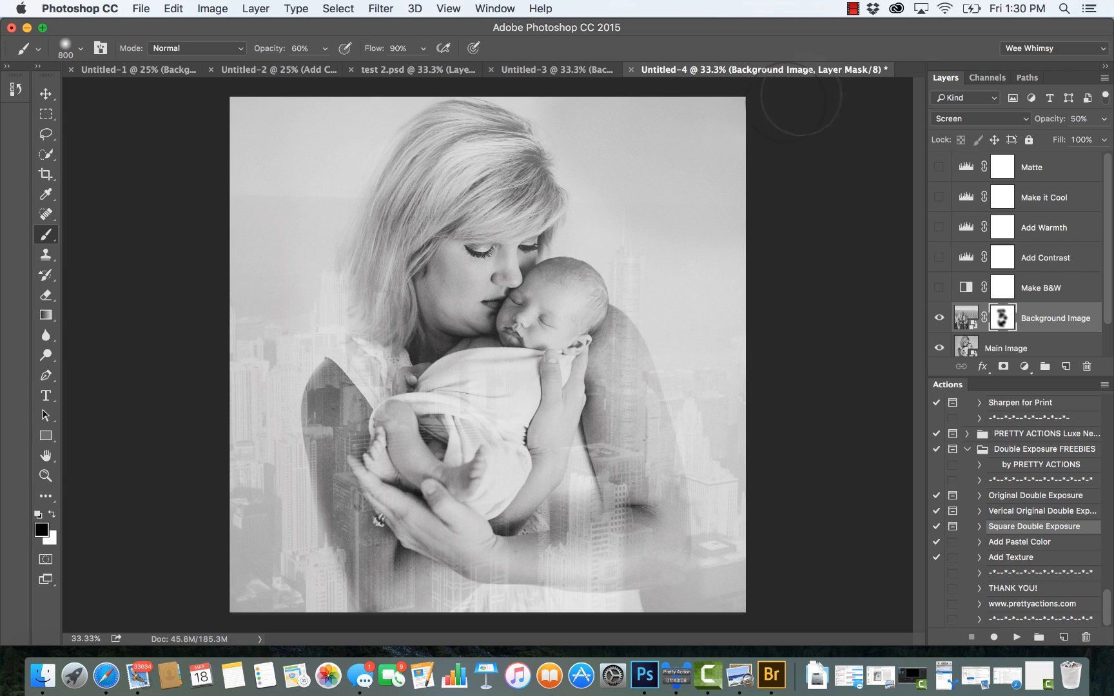
# Step: Fade the skyline layer in the upper backdrop around the mother's head, finishing with a 1200 px brush at 33% opacity
pyautogui.moveTo(554, 107); pyautogui.dragTo(530, 92)
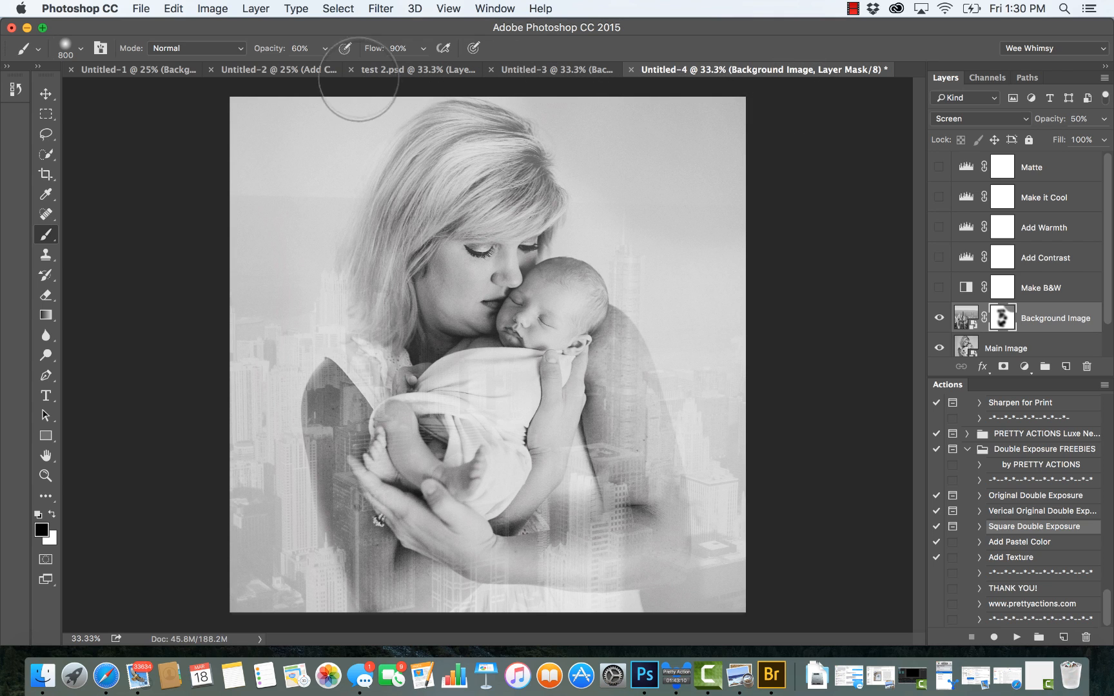
pyautogui.moveTo(369, 94)
pyautogui.mouseDown()
pyautogui.moveTo(320, 178)
pyautogui.moveTo(411, 101)
pyautogui.moveTo(268, 187)
pyautogui.moveTo(256, 105)
pyautogui.moveTo(246, 201)
pyautogui.moveTo(367, 124)
pyautogui.mouseUp()
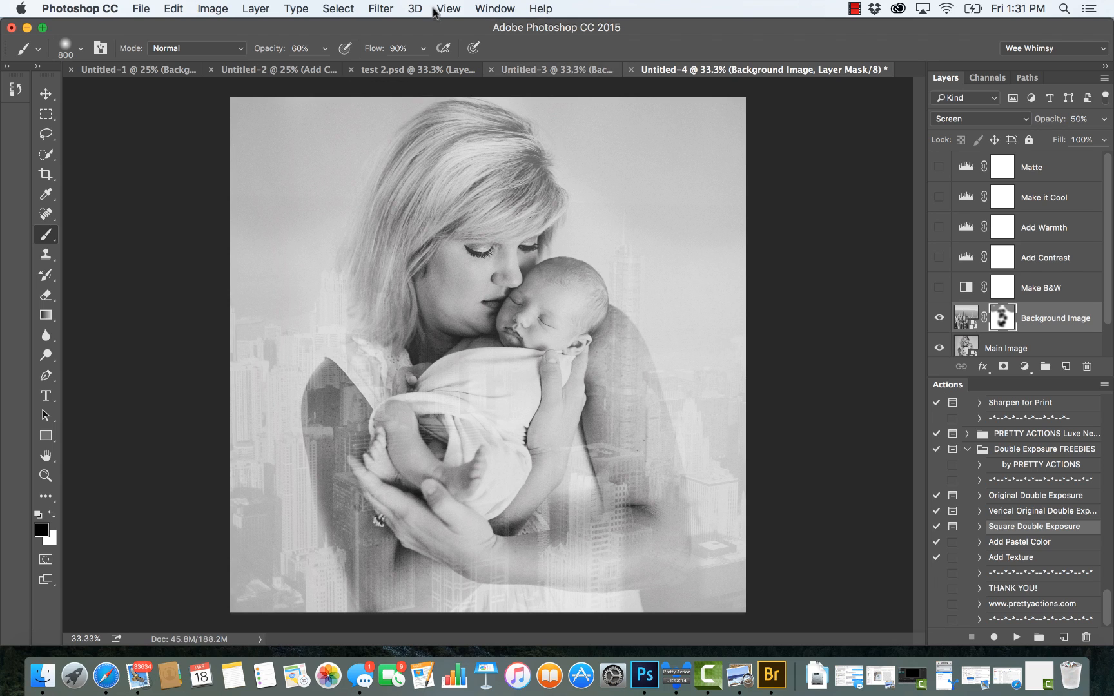
pyautogui.click(325, 49)
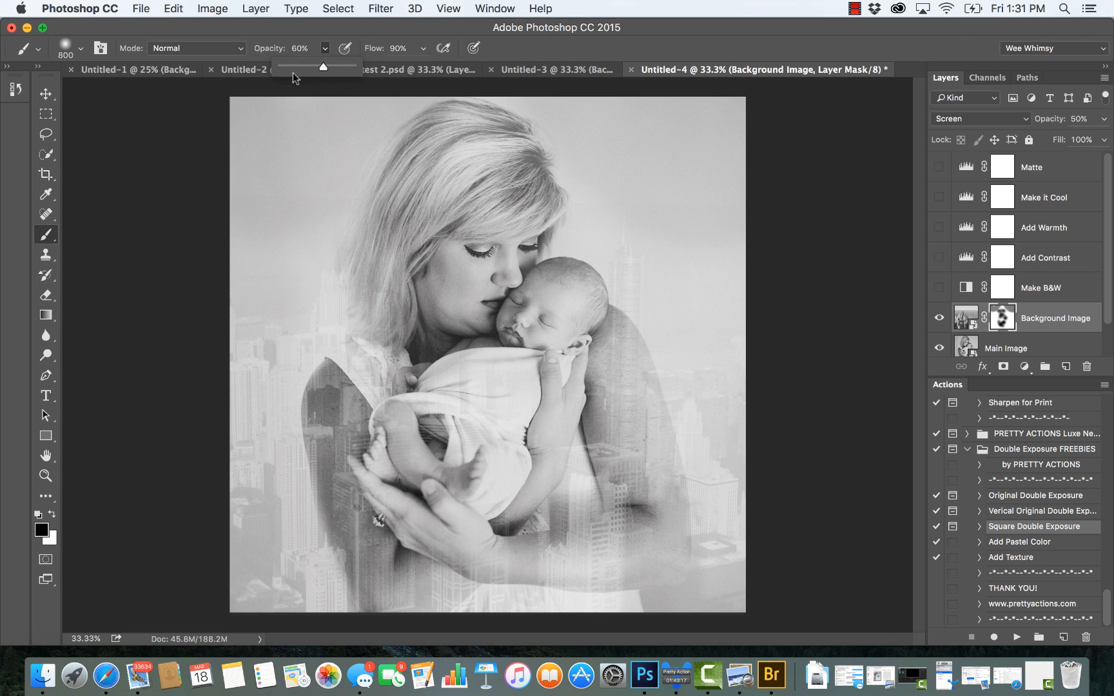
pyautogui.click(303, 68)
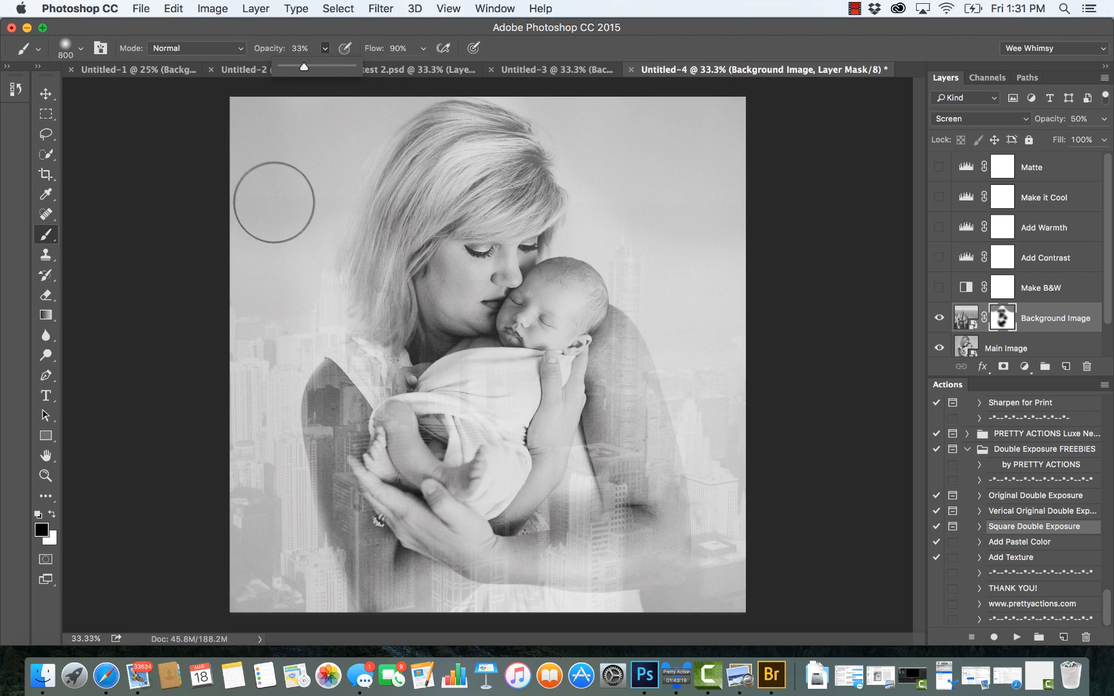
pyautogui.press(']')
pyautogui.press(']')
pyautogui.press(']')
pyautogui.press(']')
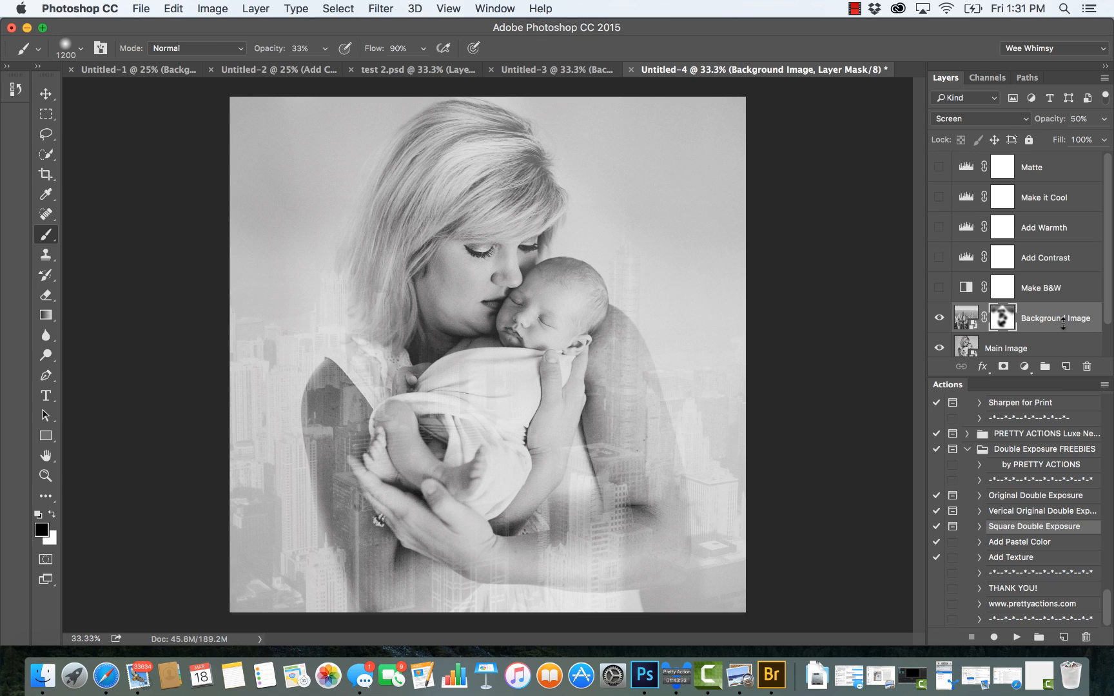
# Step: Try the Lighten and Color Dodge blend modes on the Background Image layer and restore Screen at 50% opacity
pyautogui.click(1103, 119)
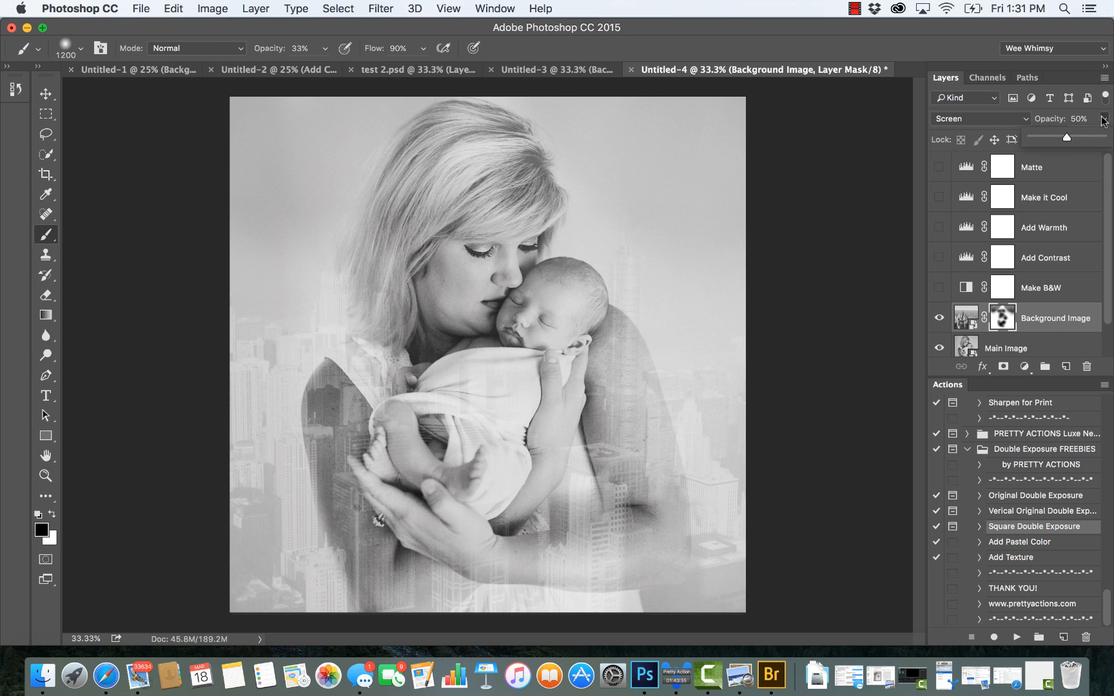
pyautogui.moveTo(1067, 139)
pyautogui.mouseDown()
pyautogui.moveTo(1028, 139)
pyautogui.moveTo(1067, 144)
pyautogui.mouseUp()
pyautogui.click(1062, 317)
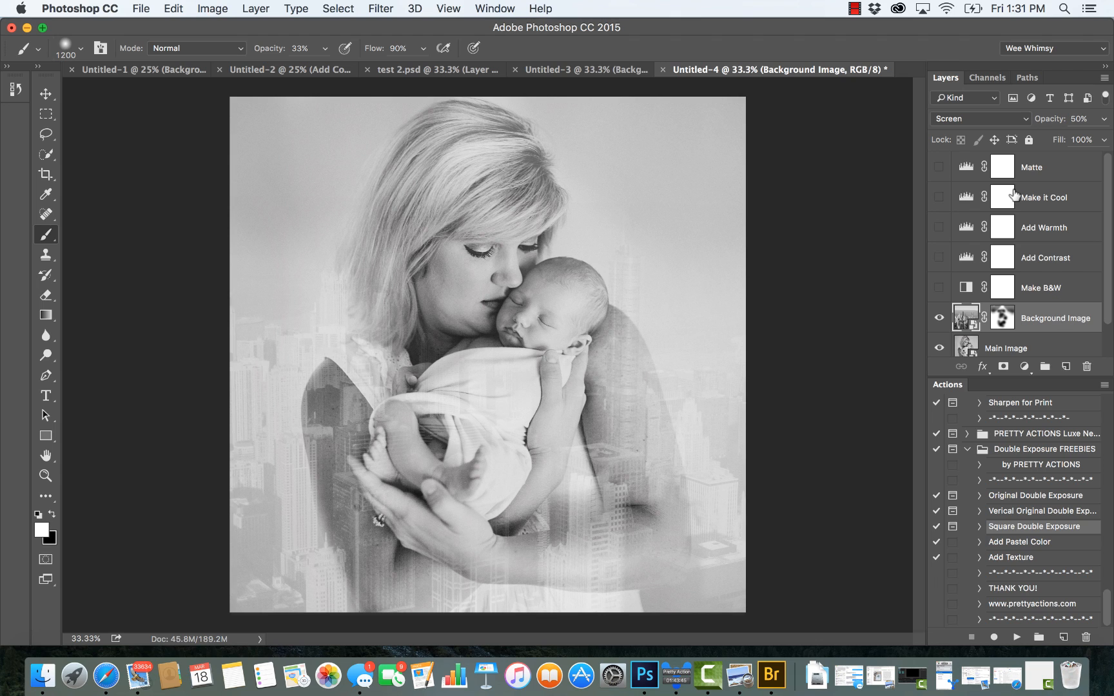
pyautogui.click(951, 118)
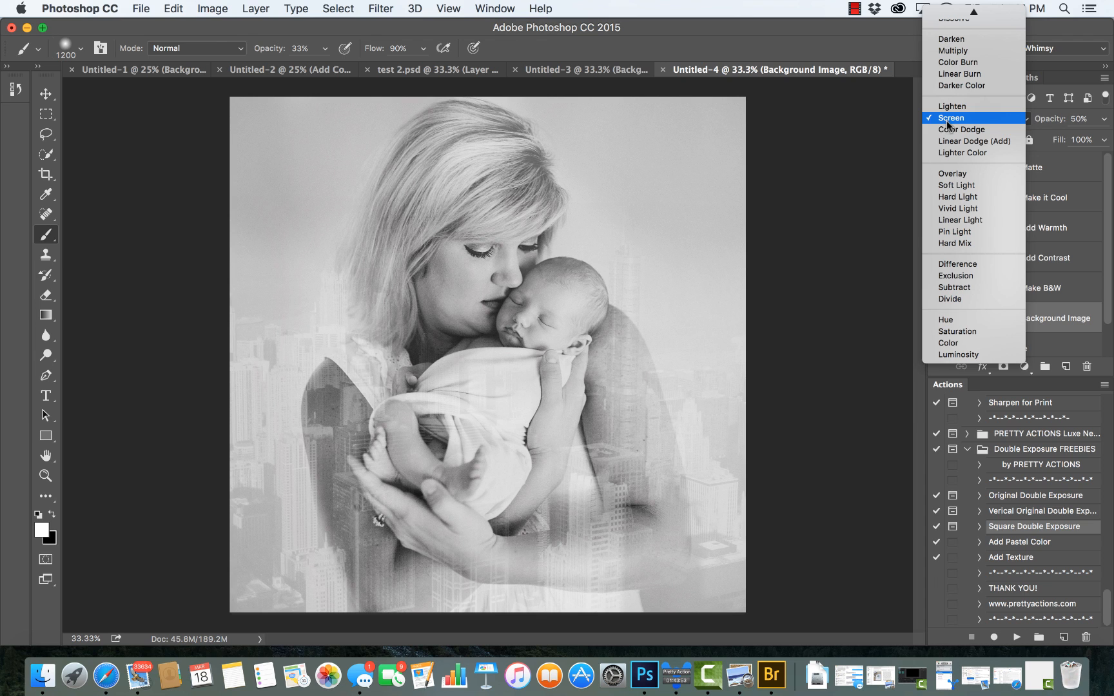
pyautogui.click(949, 107)
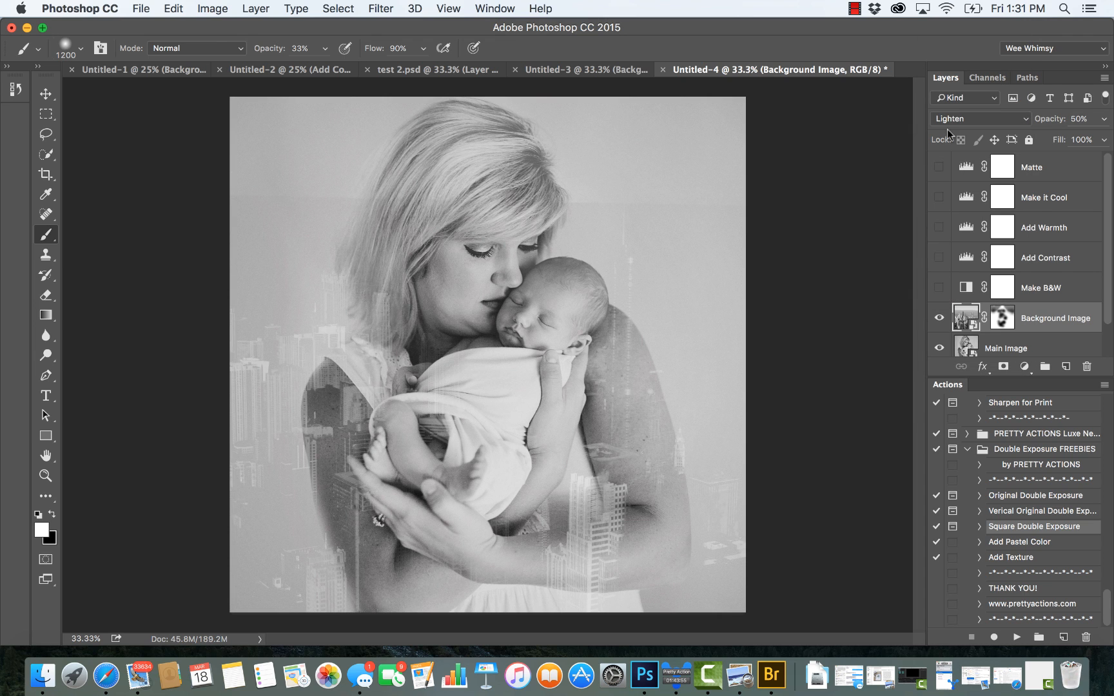
pyautogui.click(954, 117)
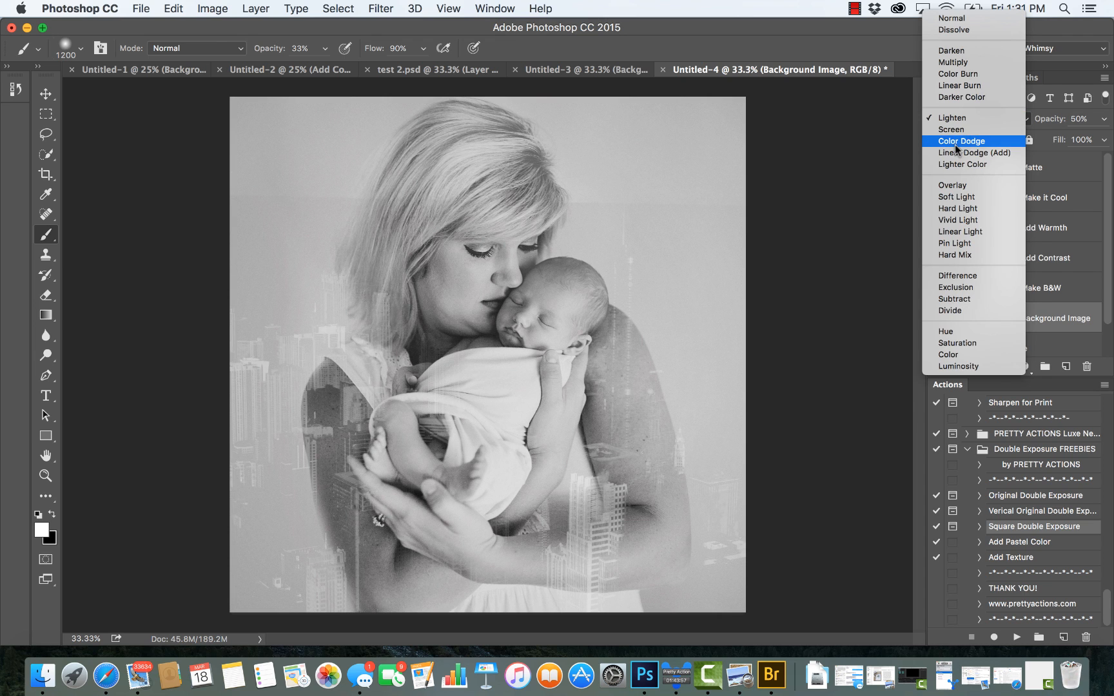
pyautogui.click(956, 141)
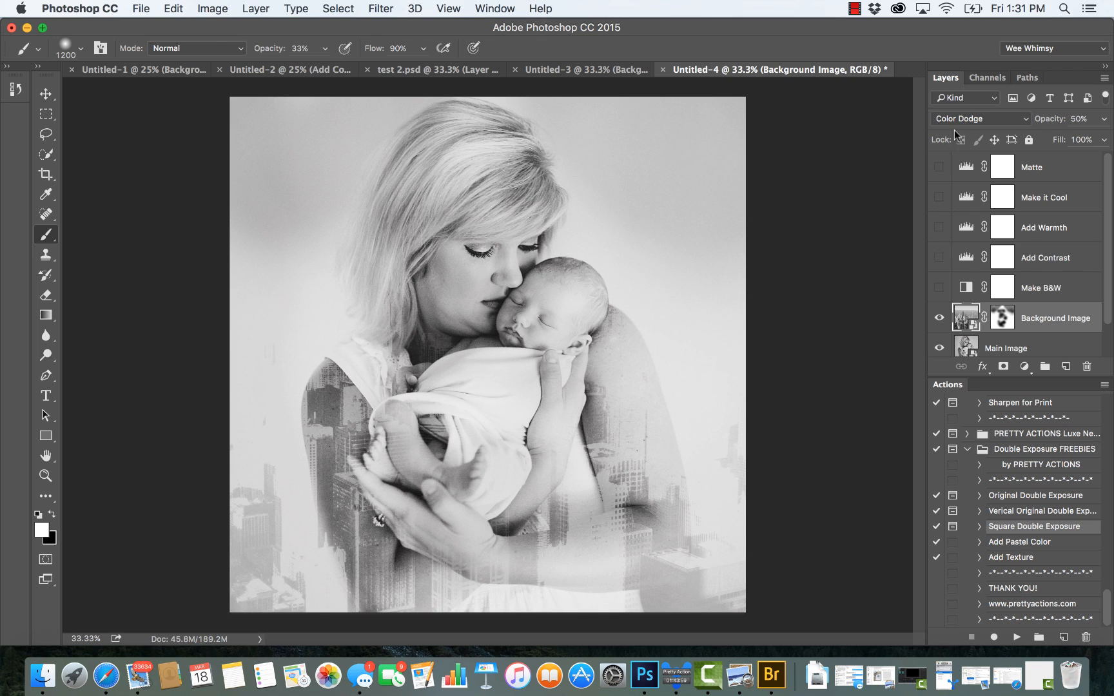
pyautogui.click(960, 116)
pyautogui.click(961, 105)
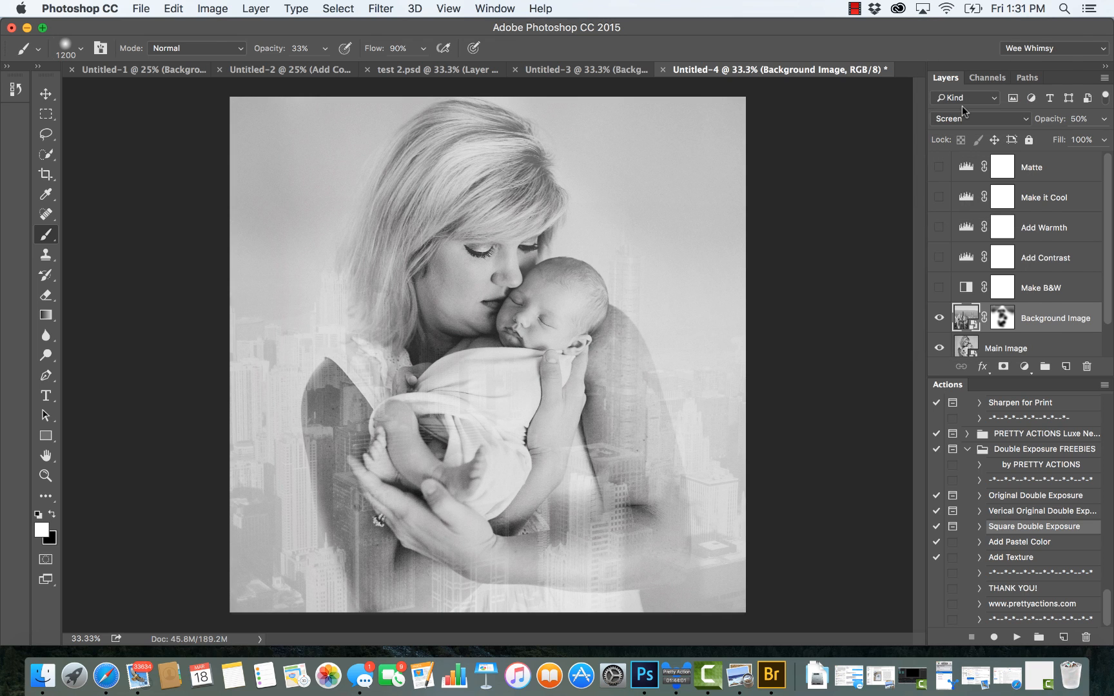
# Step: Try the Multiply and Overlay blend modes on the Background Image layer and return it to Screen
pyautogui.click(950, 118)
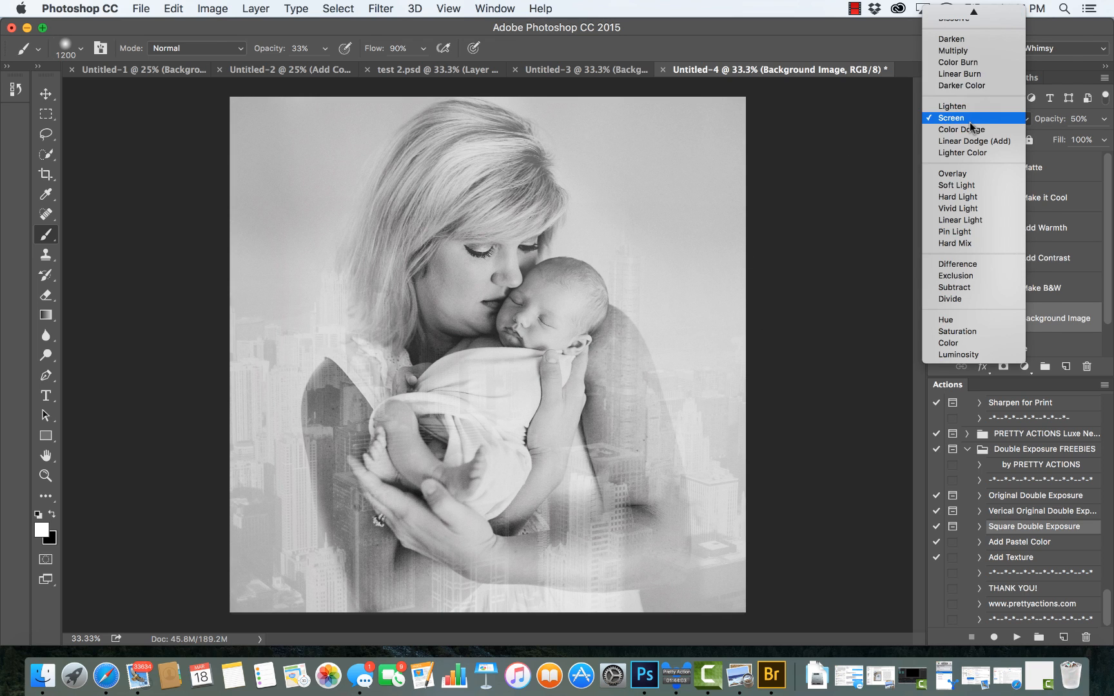
pyautogui.click(972, 53)
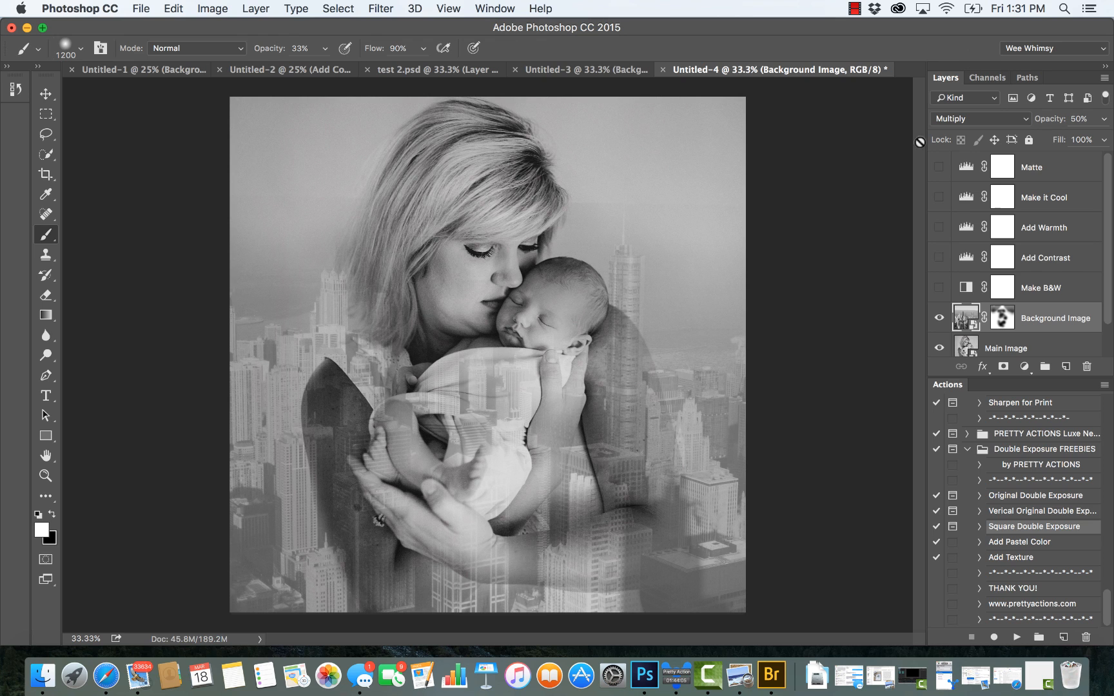
pyautogui.click(984, 118)
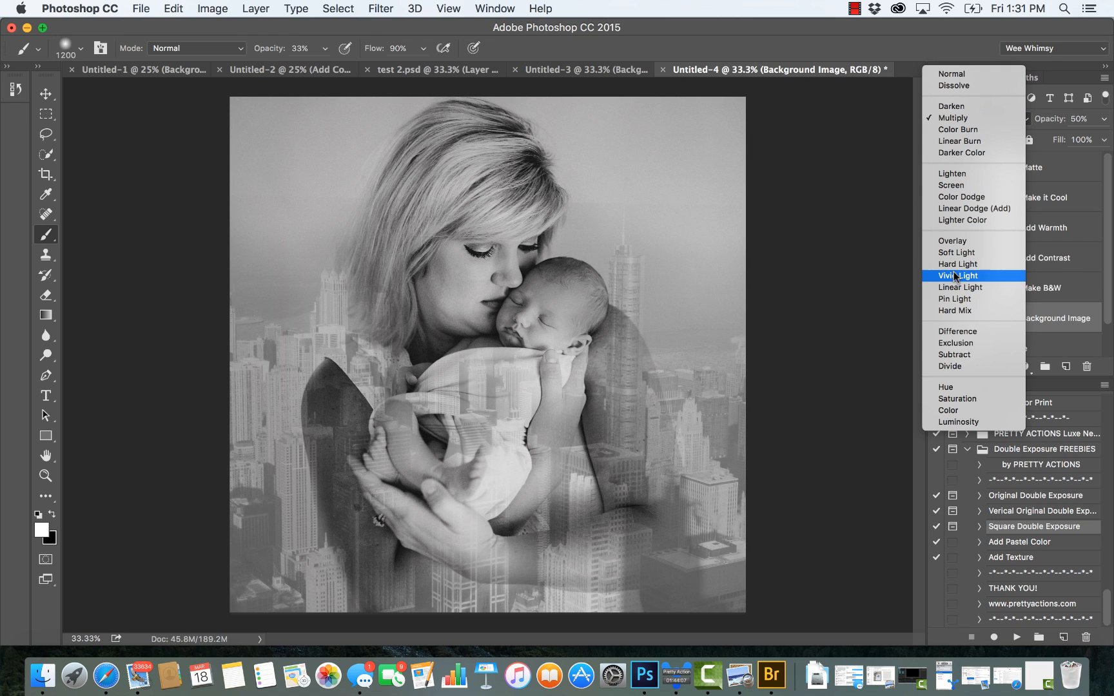
pyautogui.click(957, 241)
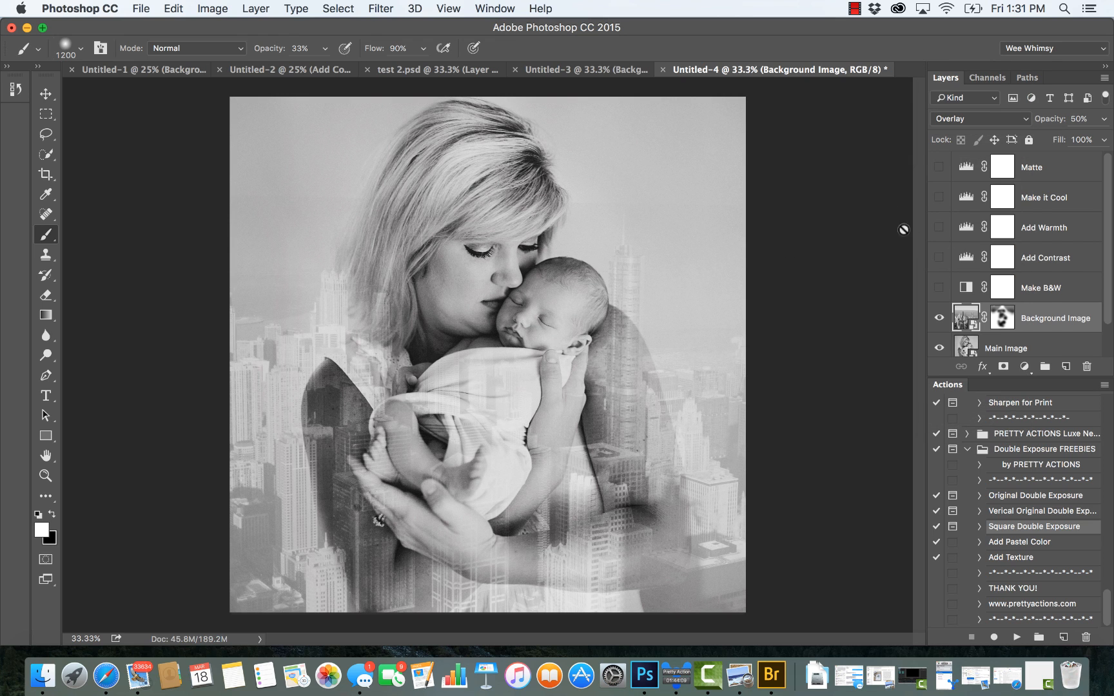
pyautogui.click(983, 118)
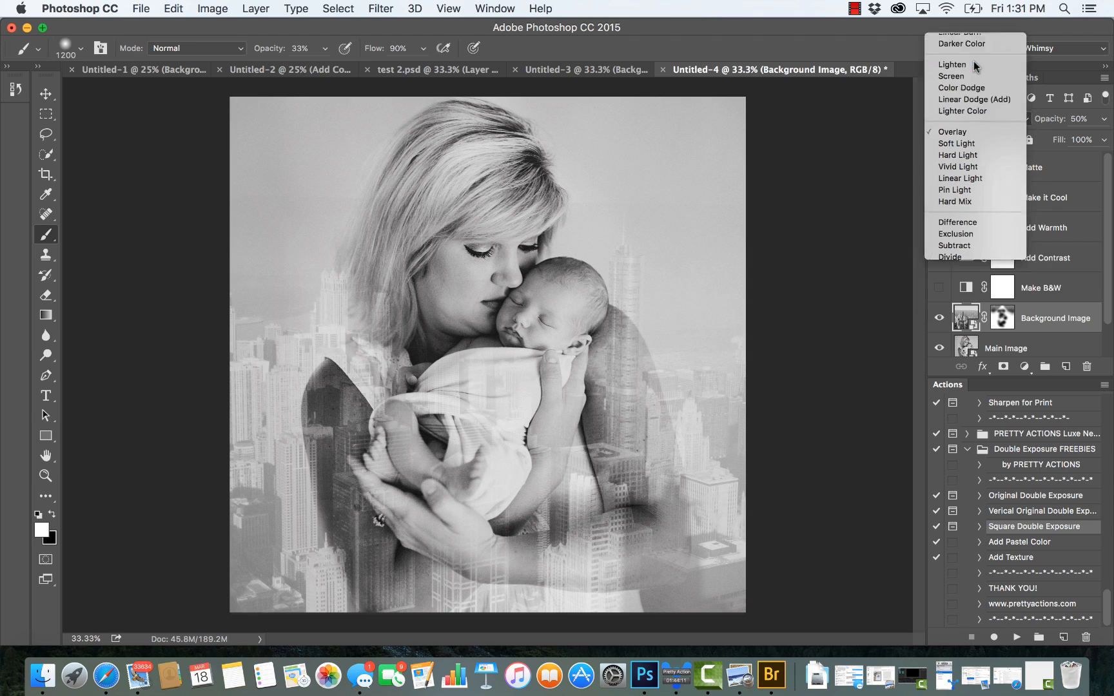
pyautogui.click(974, 62)
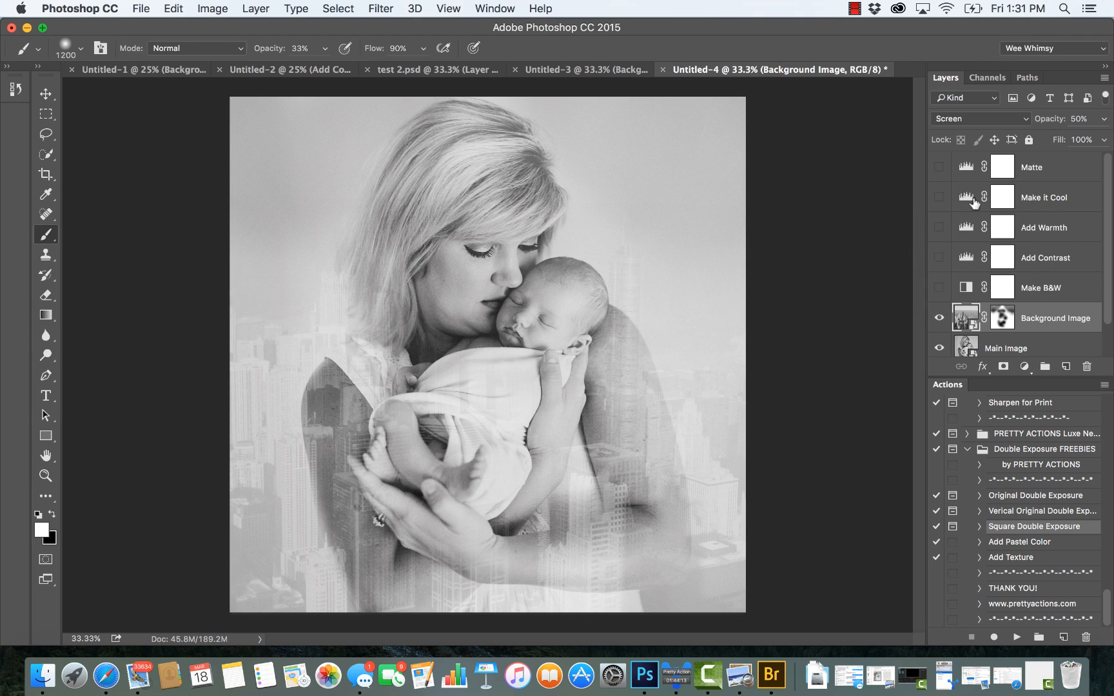
# Step: Turn on the Matte layer and set its opacity to 33%
pyautogui.click(1031, 167)
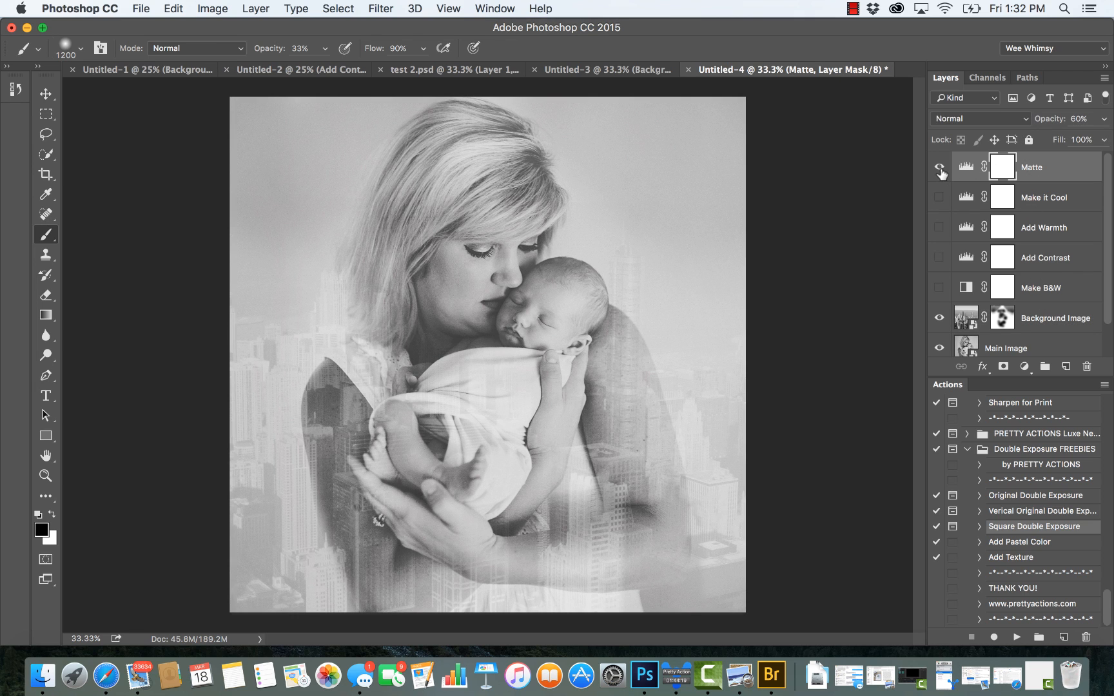
pyautogui.click(939, 167)
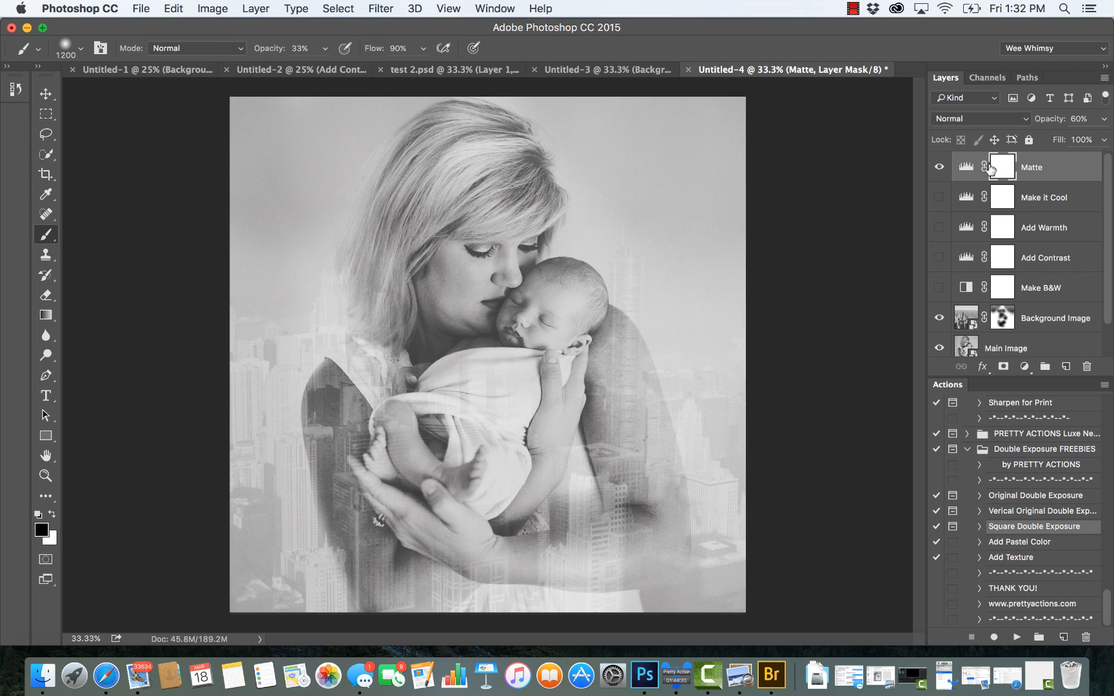
pyautogui.click(1103, 118)
pyautogui.moveTo(1075, 136); pyautogui.dragTo(1055, 140)
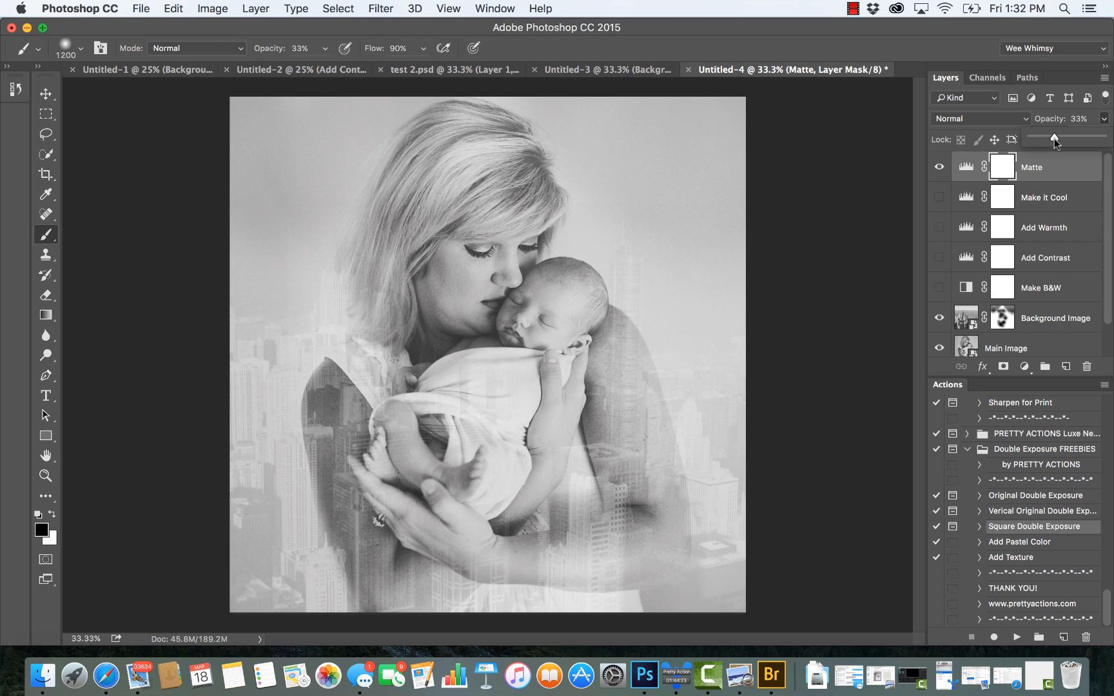
pyautogui.click(1035, 173)
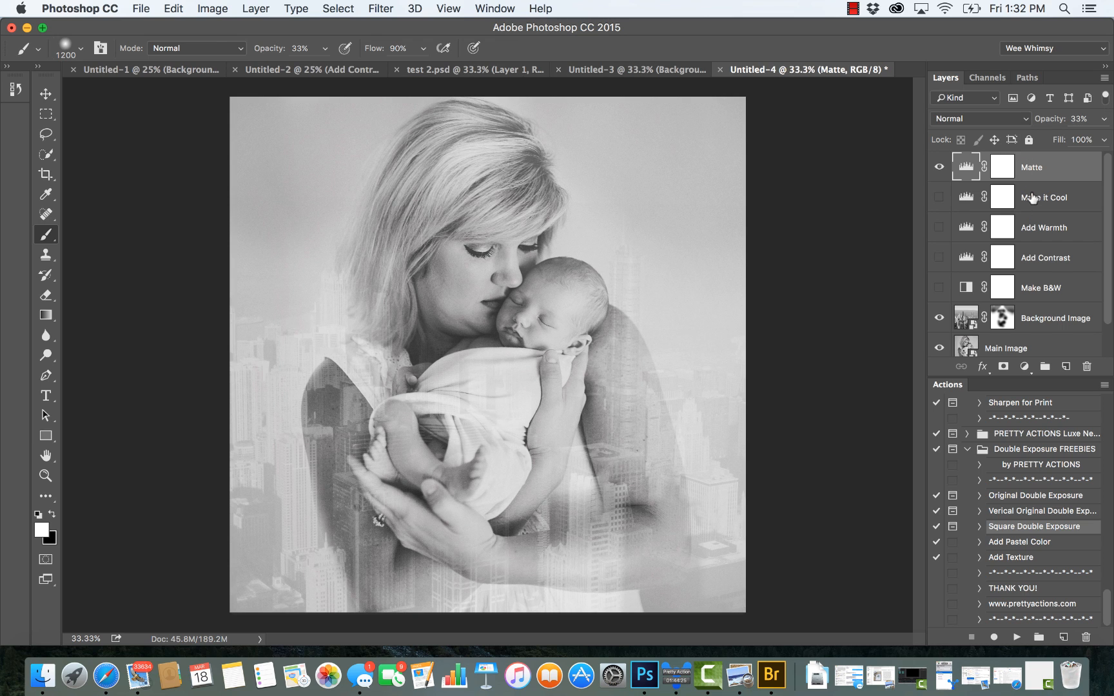
# Step: Try the Make it Cool and Add Warmth toning layers on the portrait and turn them off again
pyautogui.click(1002, 205)
pyautogui.click(938, 197)
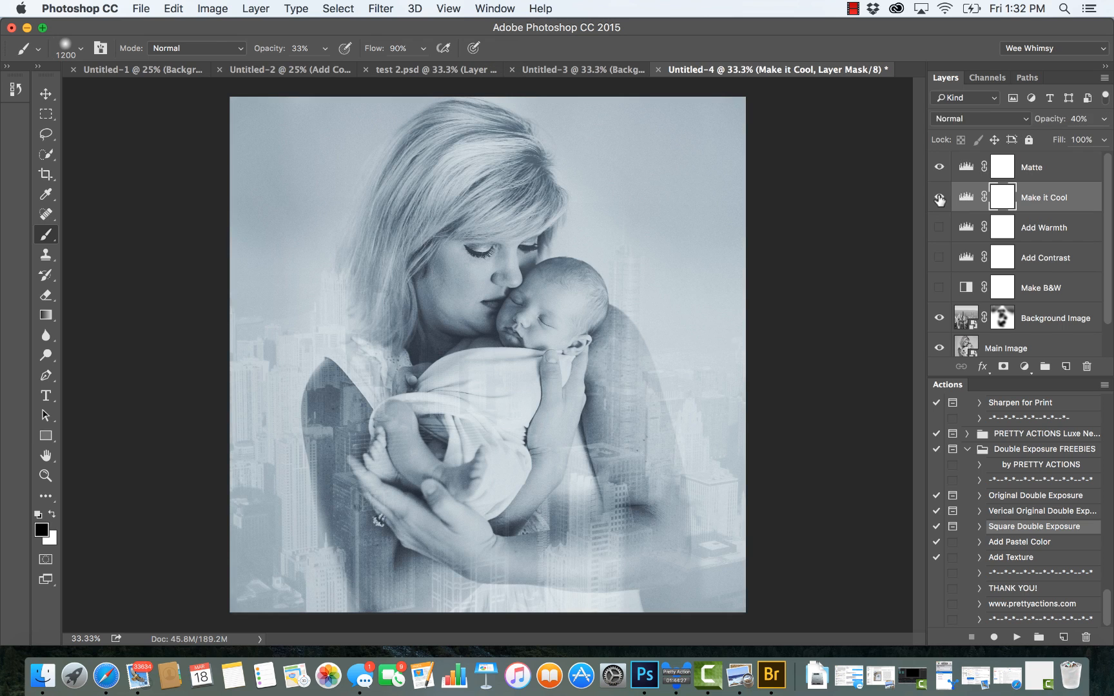
pyautogui.click(939, 197)
pyautogui.click(939, 229)
# Step: Turn on the Add Contrast layer and set its opacity to 9%
pyautogui.click(939, 257)
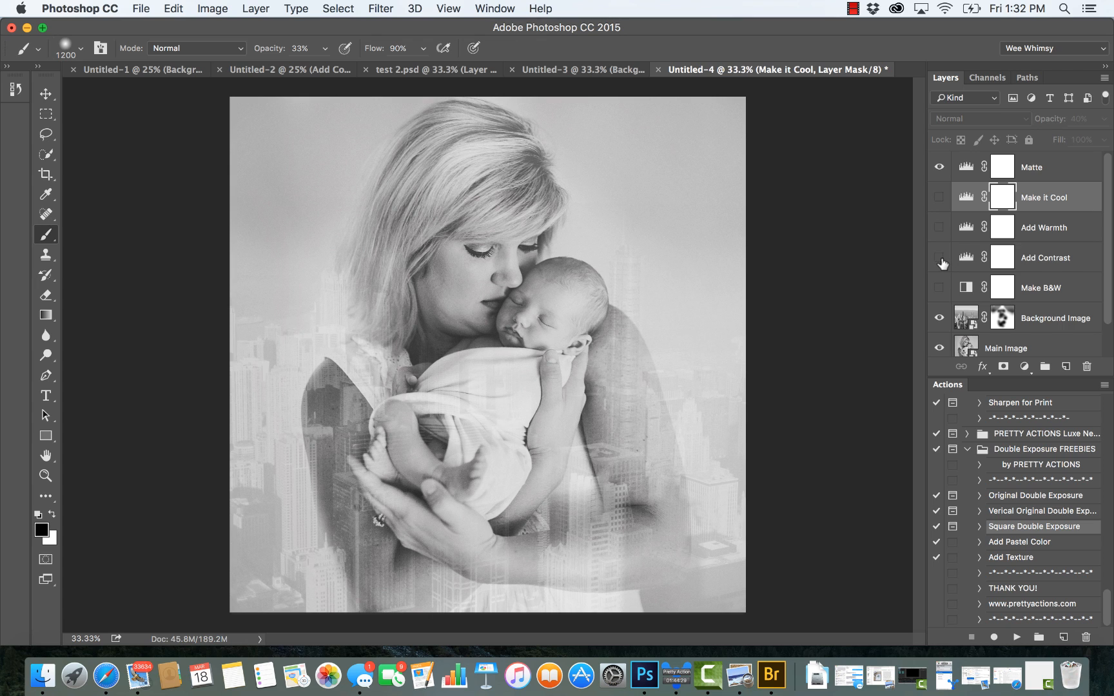
pyautogui.click(1067, 258)
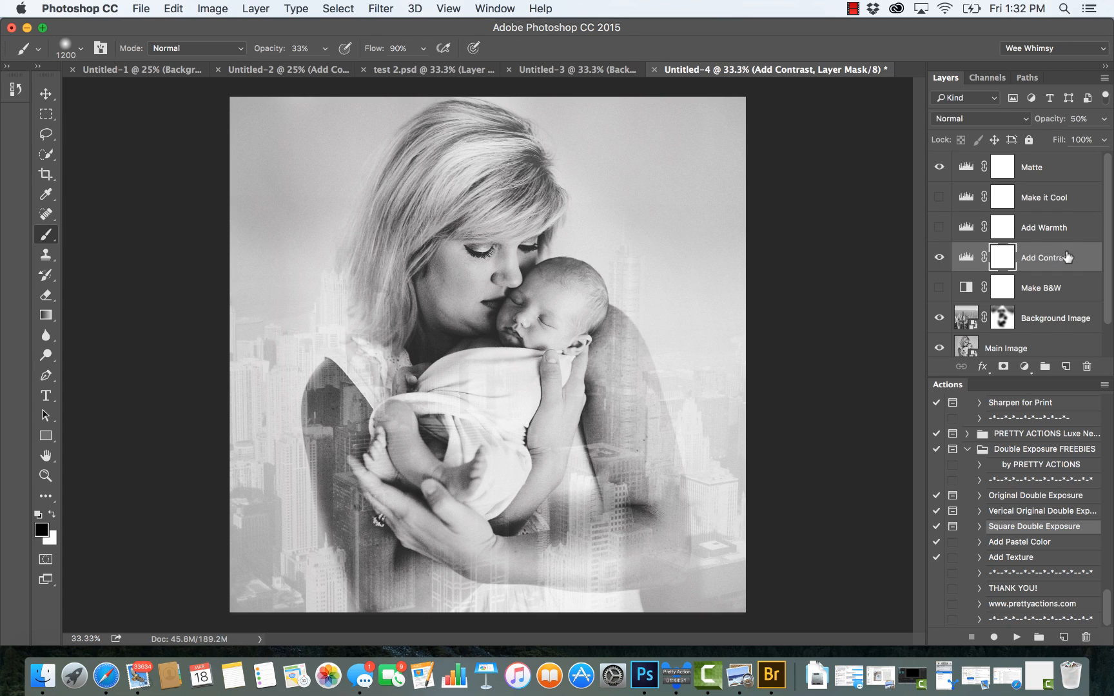
pyautogui.click(1103, 121)
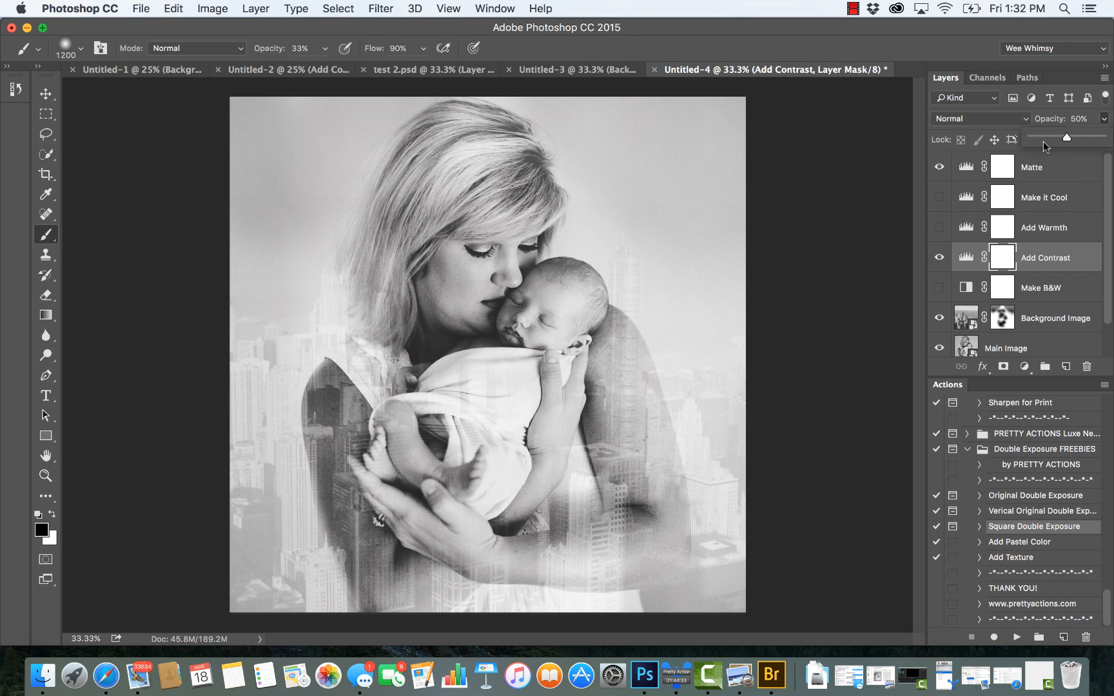
pyautogui.moveTo(1045, 142); pyautogui.dragTo(1037, 140)
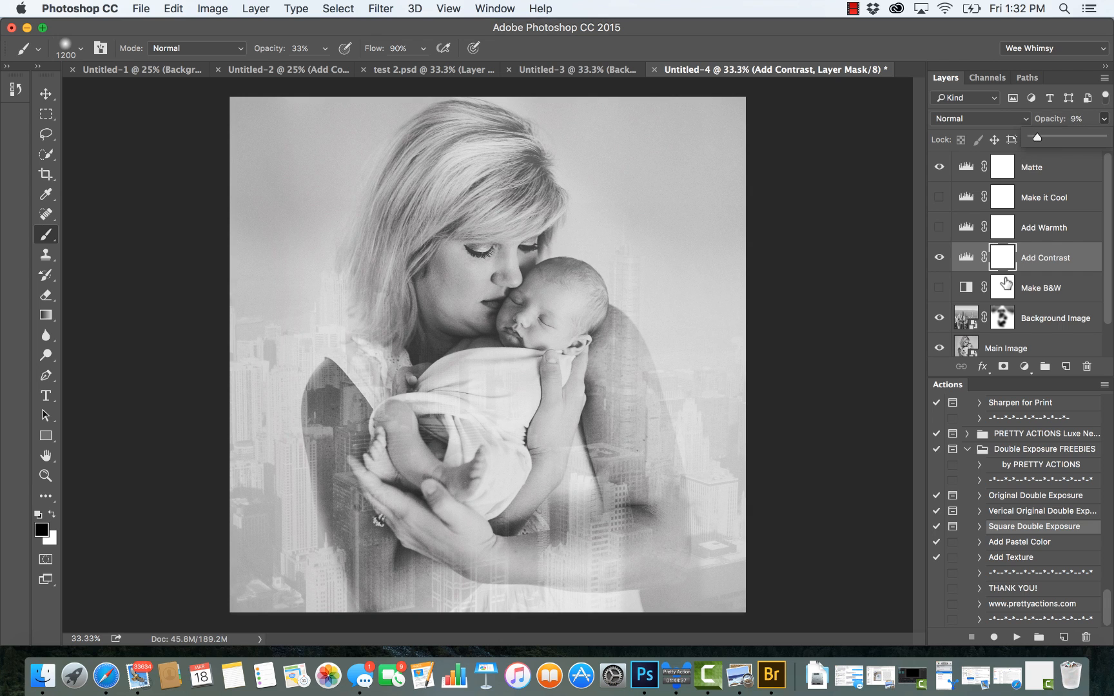
# Step: Run the Add Texture action from the Double Exposure FREEBIES set with the Main Image layer selected
pyautogui.click(1034, 347)
pyautogui.click(1034, 347)
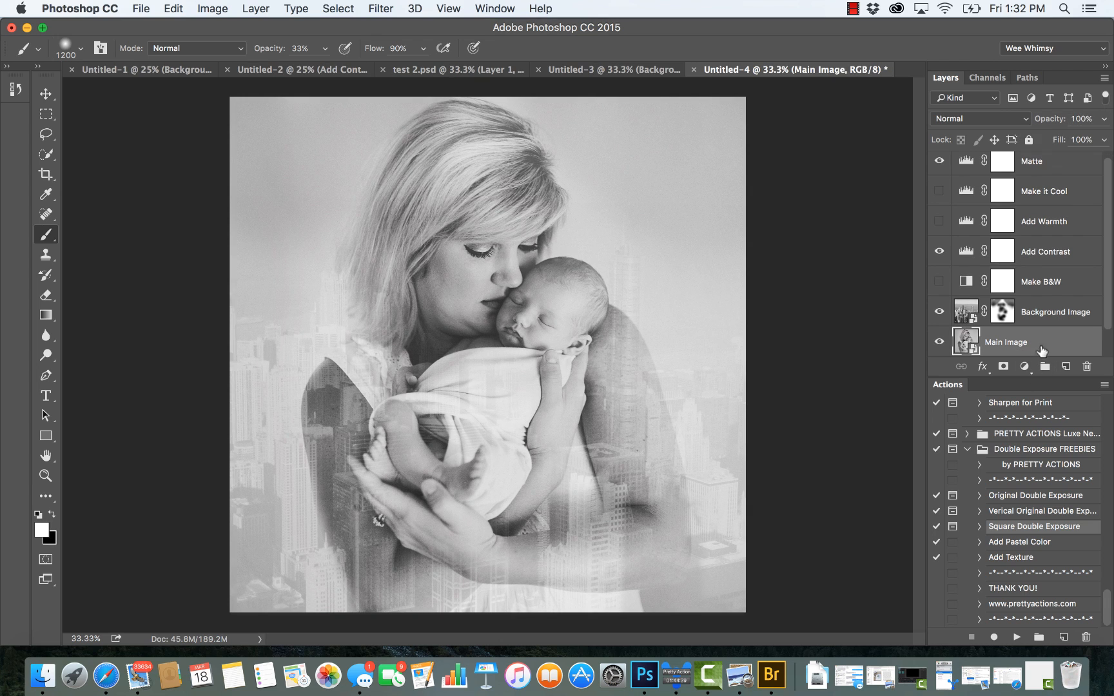
pyautogui.click(1010, 558)
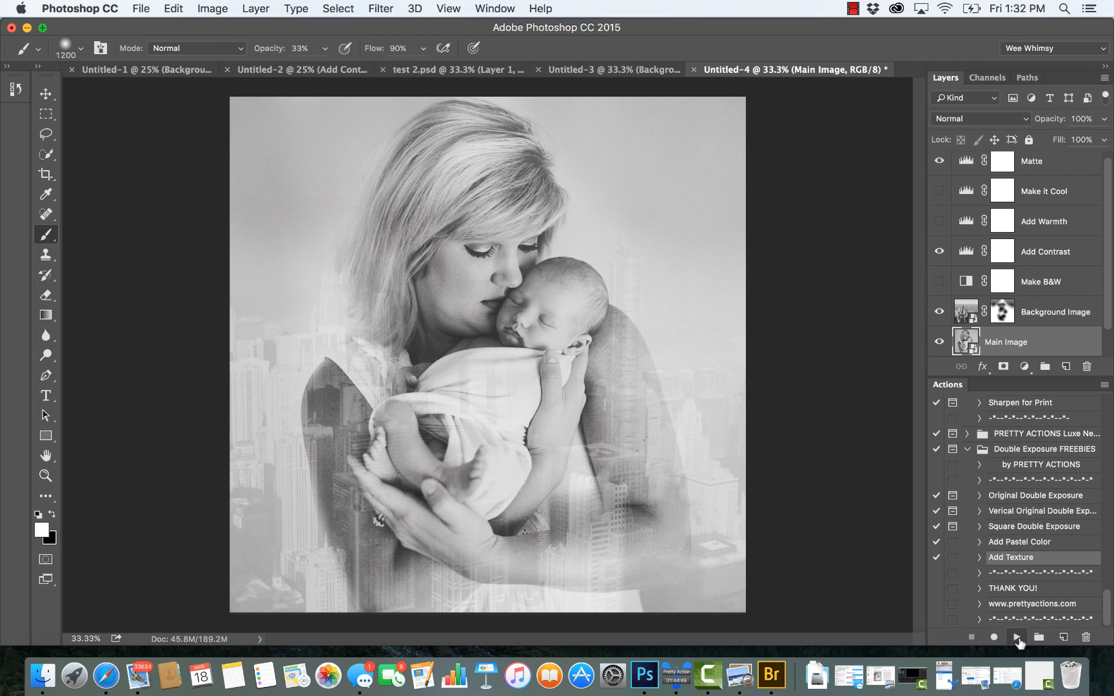
pyautogui.click(1018, 638)
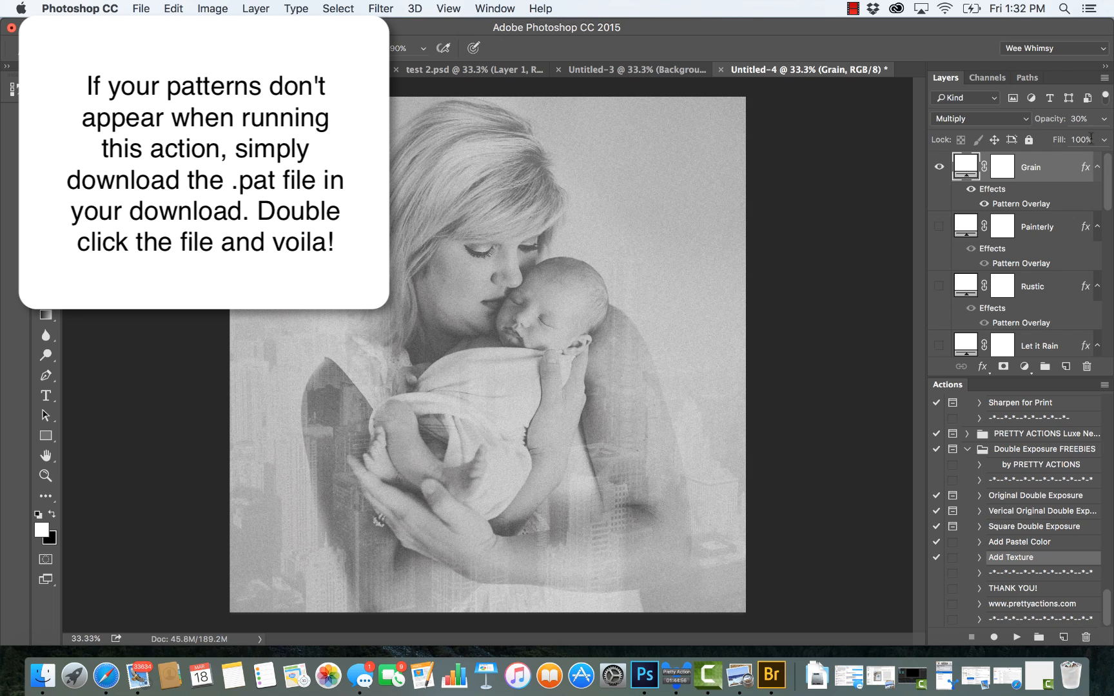
# Step: Reduce the Grain texture layer's opacity to 13%
pyautogui.click(1104, 119)
pyautogui.moveTo(1053, 138)
pyautogui.mouseDown()
pyautogui.moveTo(1030, 141)
pyautogui.moveTo(1042, 142)
pyautogui.mouseUp()
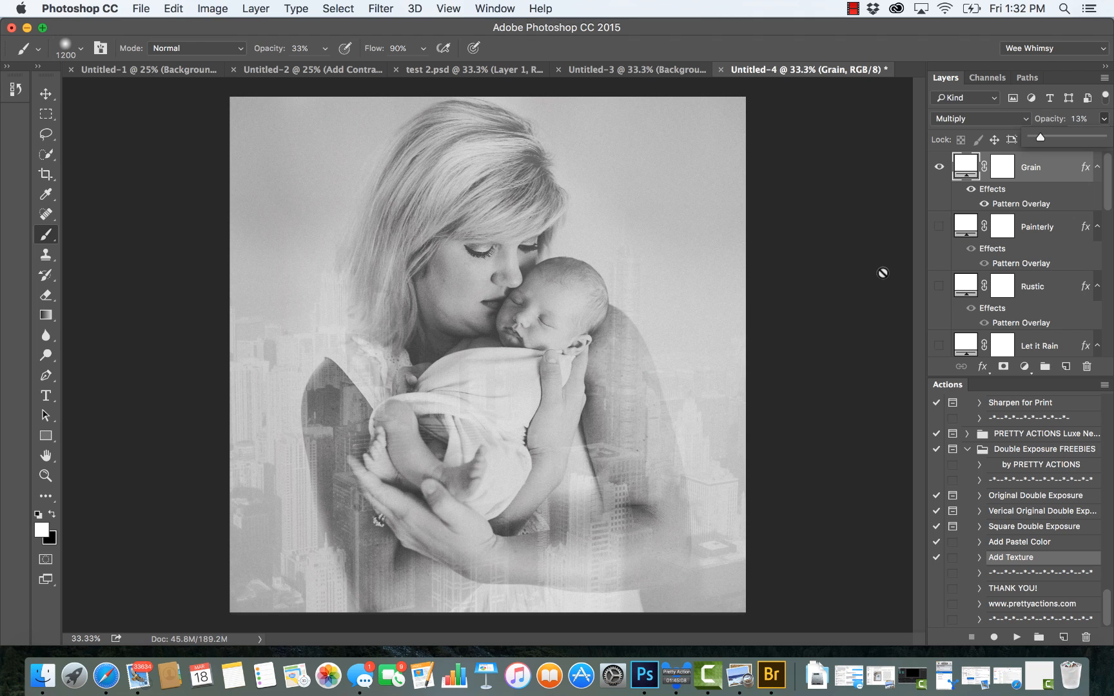
pyautogui.scroll(-5, 1089, 250)
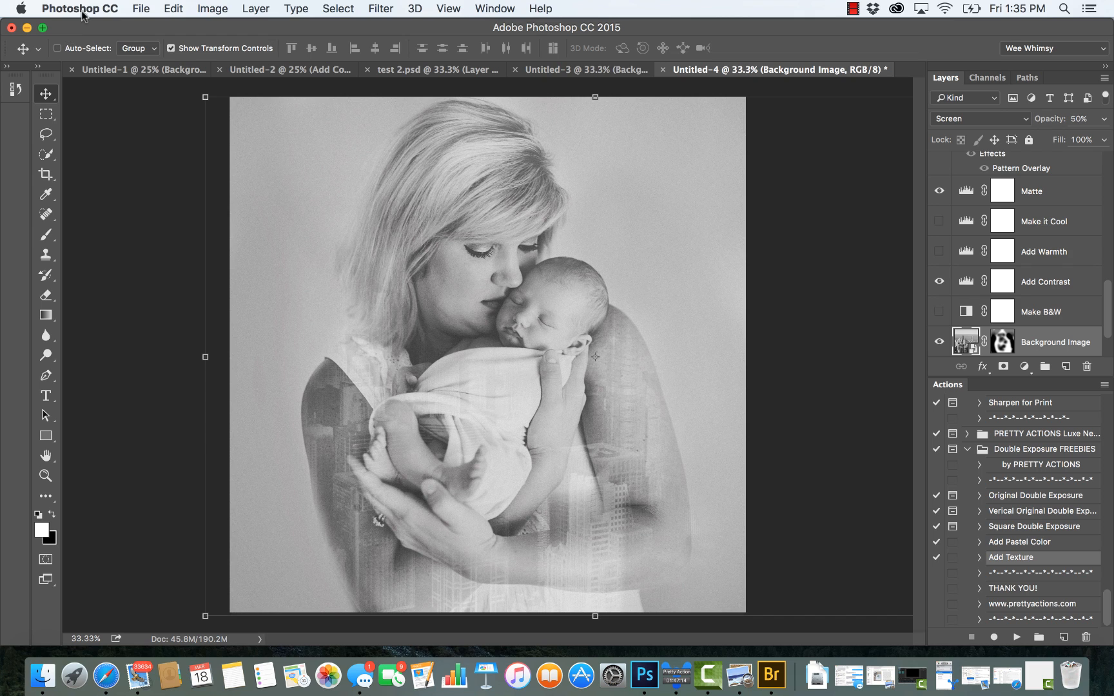
# Step: Open the portrait photo Print 34.jpg
pyautogui.click(141, 9)
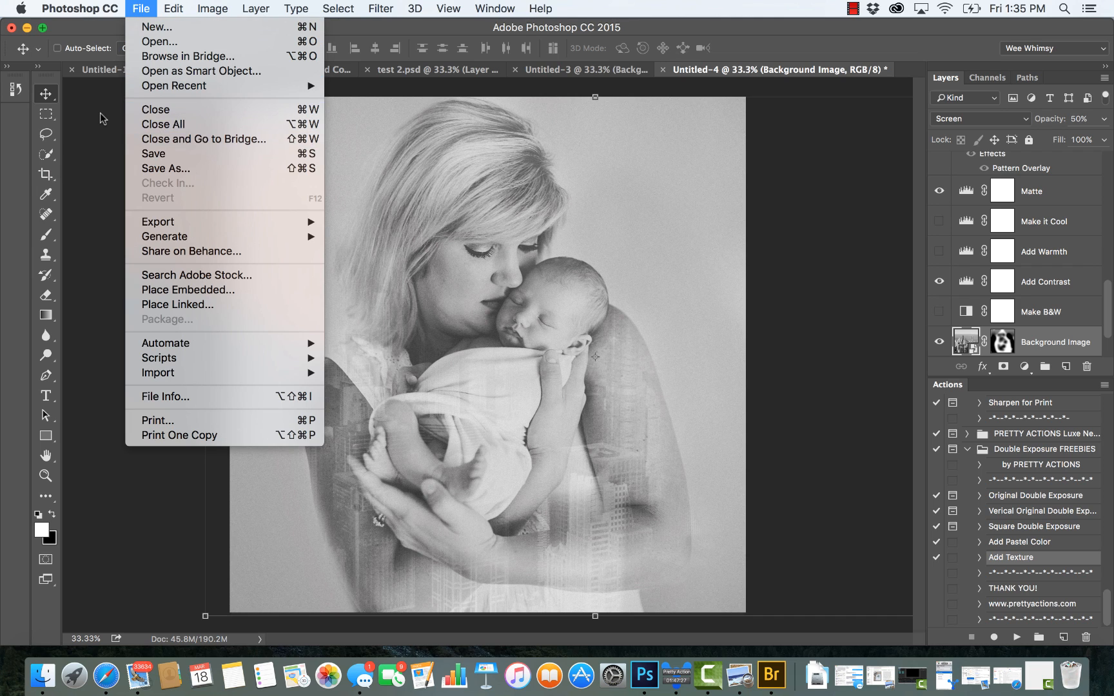
pyautogui.click(102, 118)
pyautogui.click(142, 9)
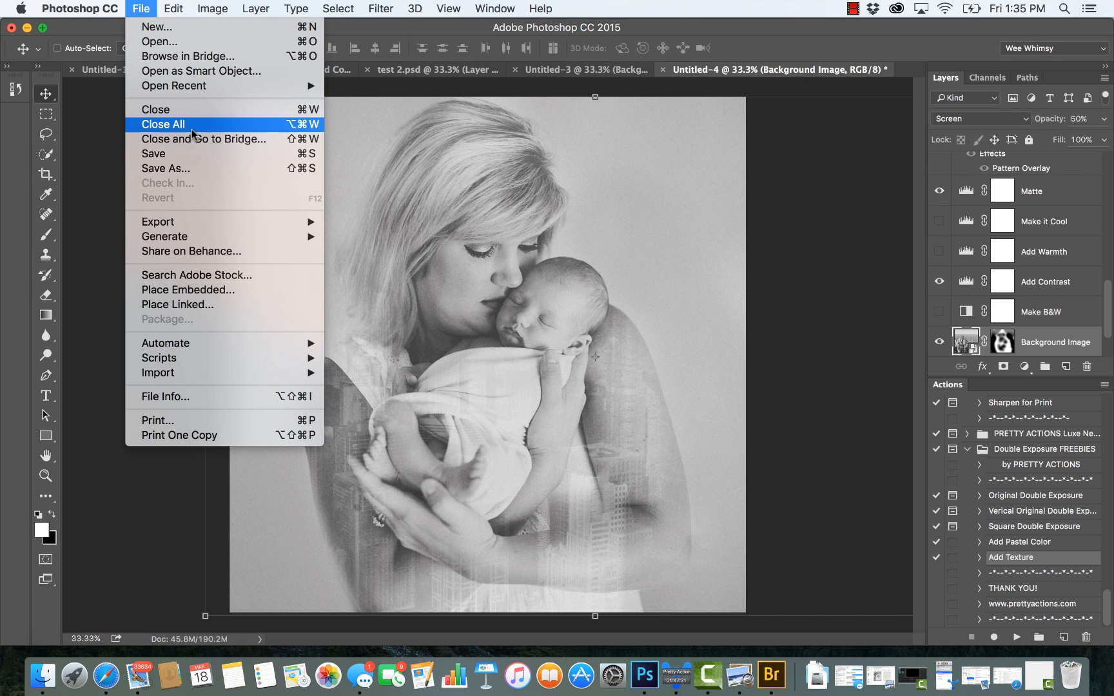
pyautogui.click(189, 46)
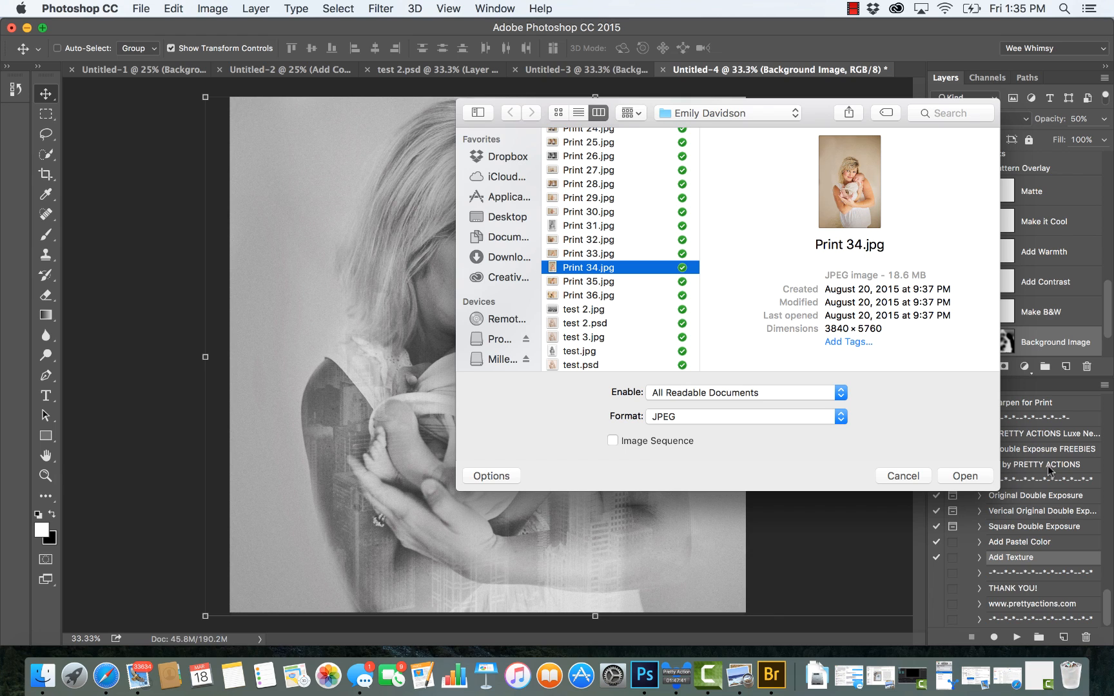
pyautogui.click(965, 476)
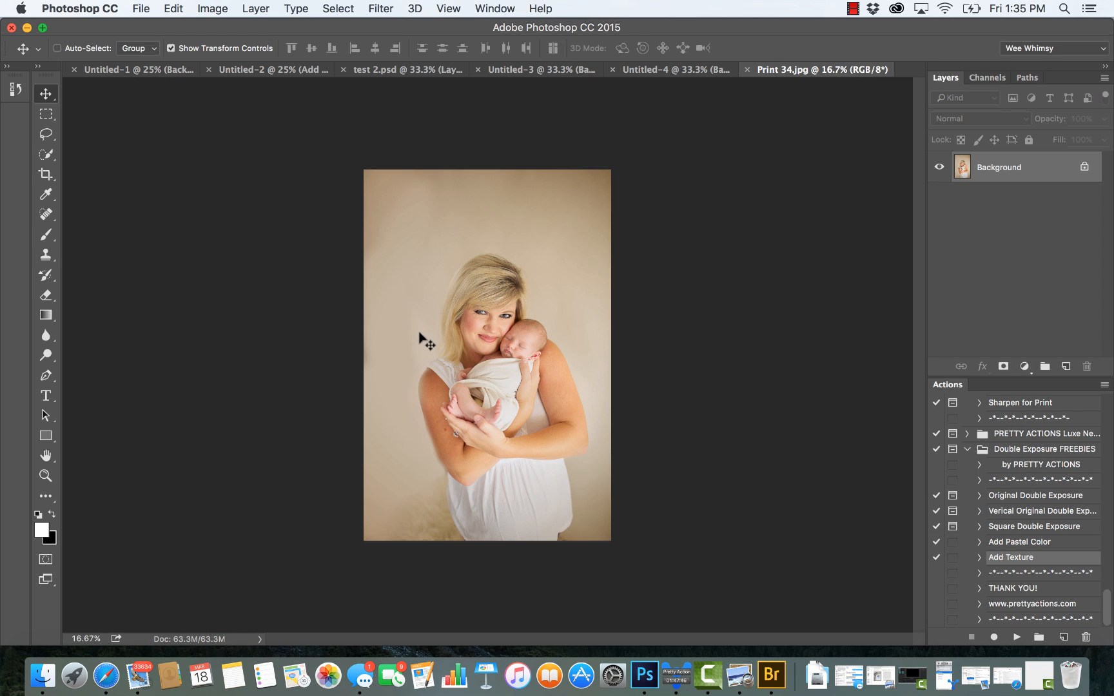
# Step: Select the mother's hair and face with the Quick Selection tool using a 30 px brush
pyautogui.click(46, 476)
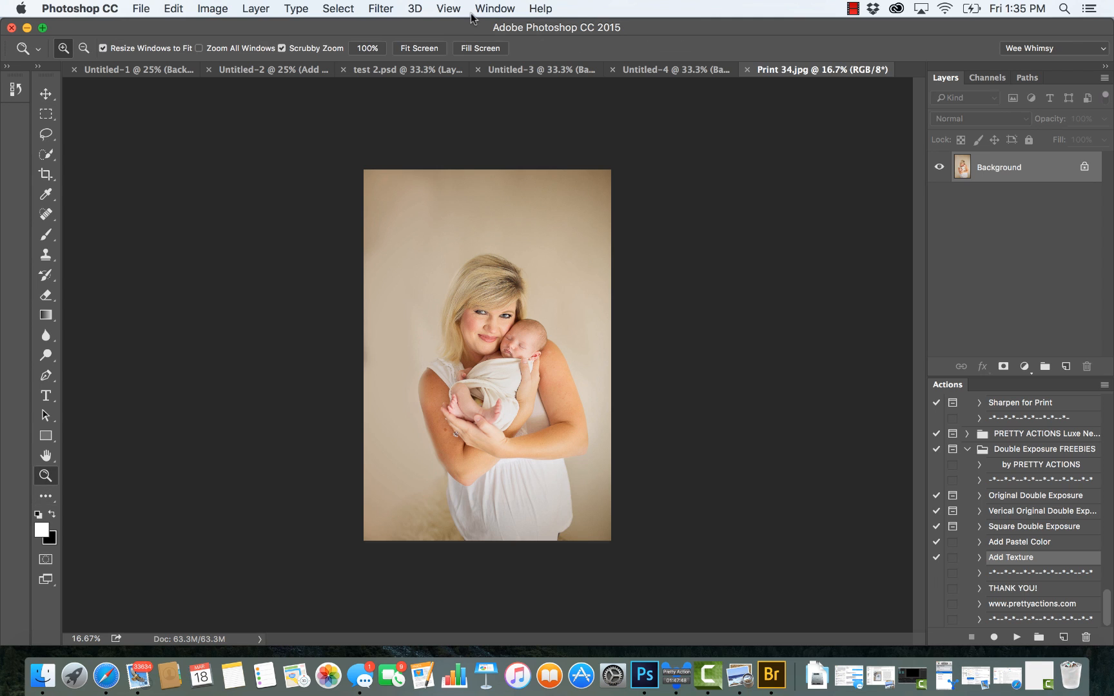
pyautogui.click(433, 50)
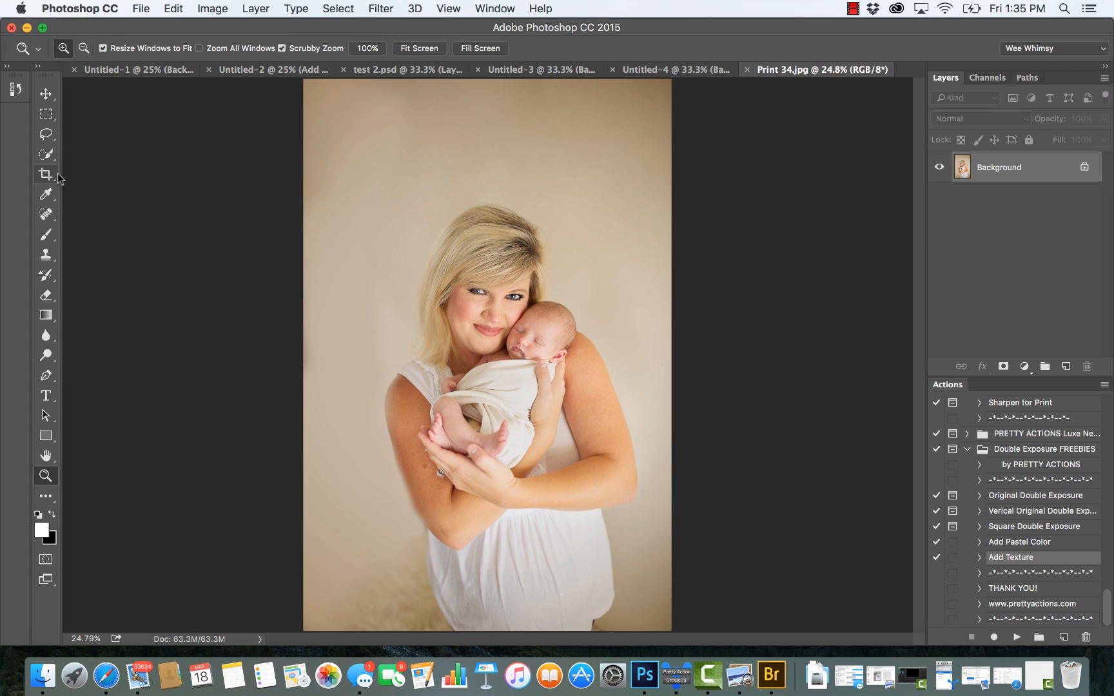
pyautogui.click(52, 154)
pyautogui.rightClick(51, 154)
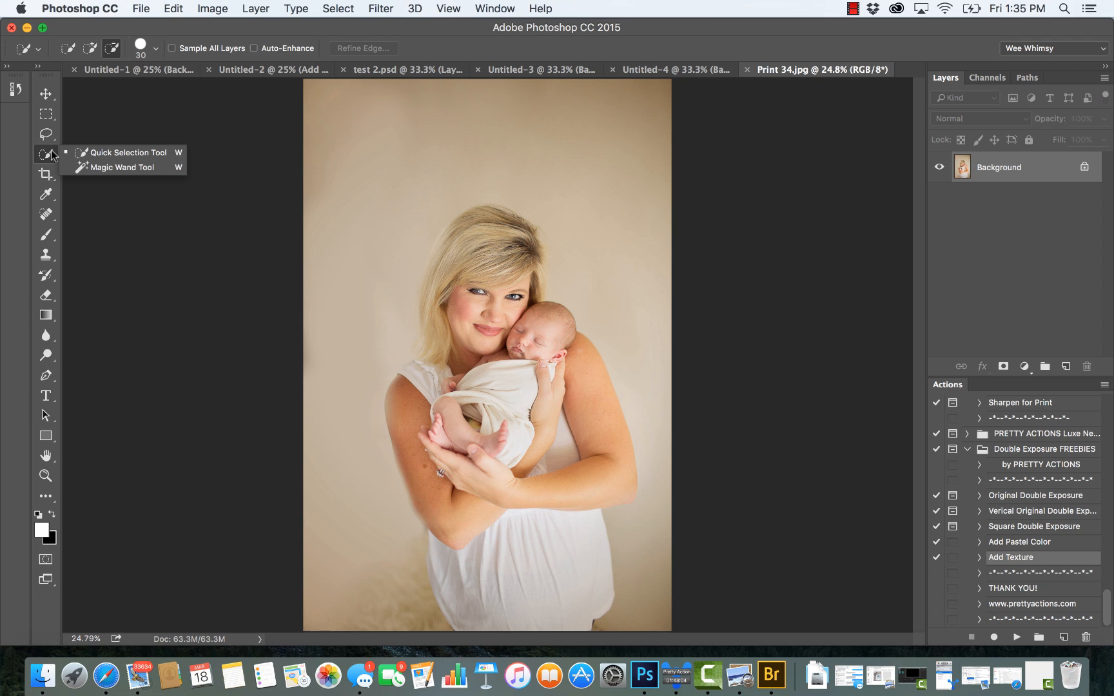
pyautogui.click(107, 153)
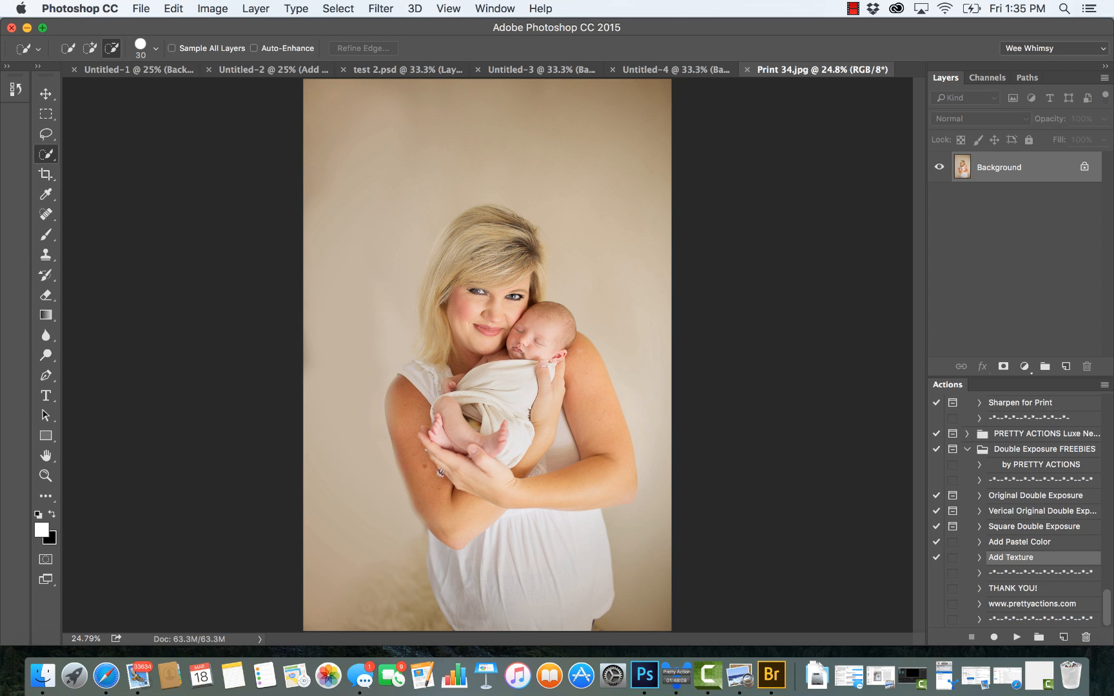
pyautogui.rightClick(43, 156)
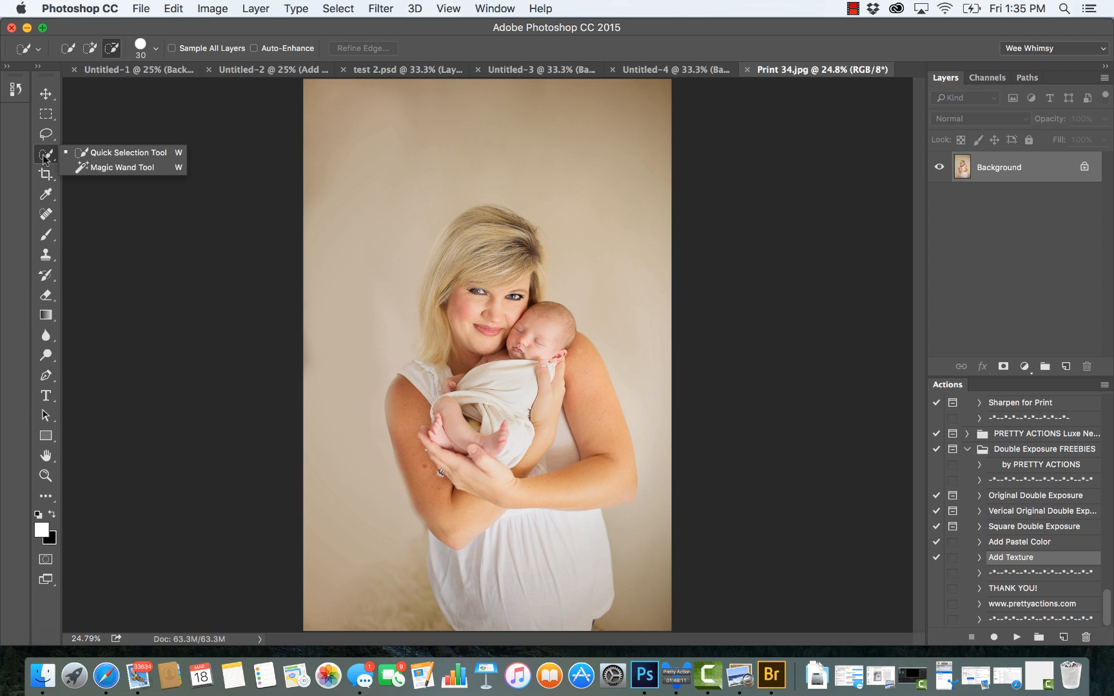
pyautogui.click(97, 154)
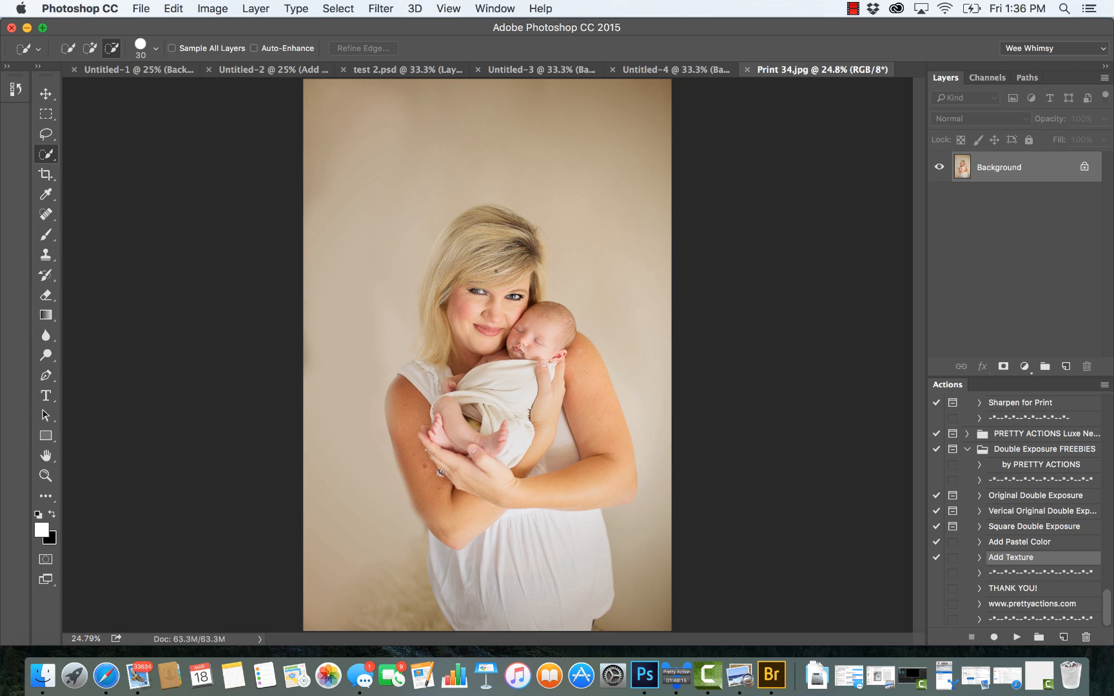
pyautogui.moveTo(487, 246)
pyautogui.mouseDown()
pyautogui.moveTo(459, 244)
pyautogui.moveTo(477, 210)
pyautogui.moveTo(450, 229)
pyautogui.moveTo(433, 289)
pyautogui.moveTo(432, 325)
pyautogui.moveTo(469, 368)
pyautogui.mouseUp()
pyautogui.moveTo(512, 231); pyautogui.dragTo(497, 223)
# Step: Add the baby, the mother's shoulders and arms, and her white dress to the selection
pyautogui.click(91, 48)
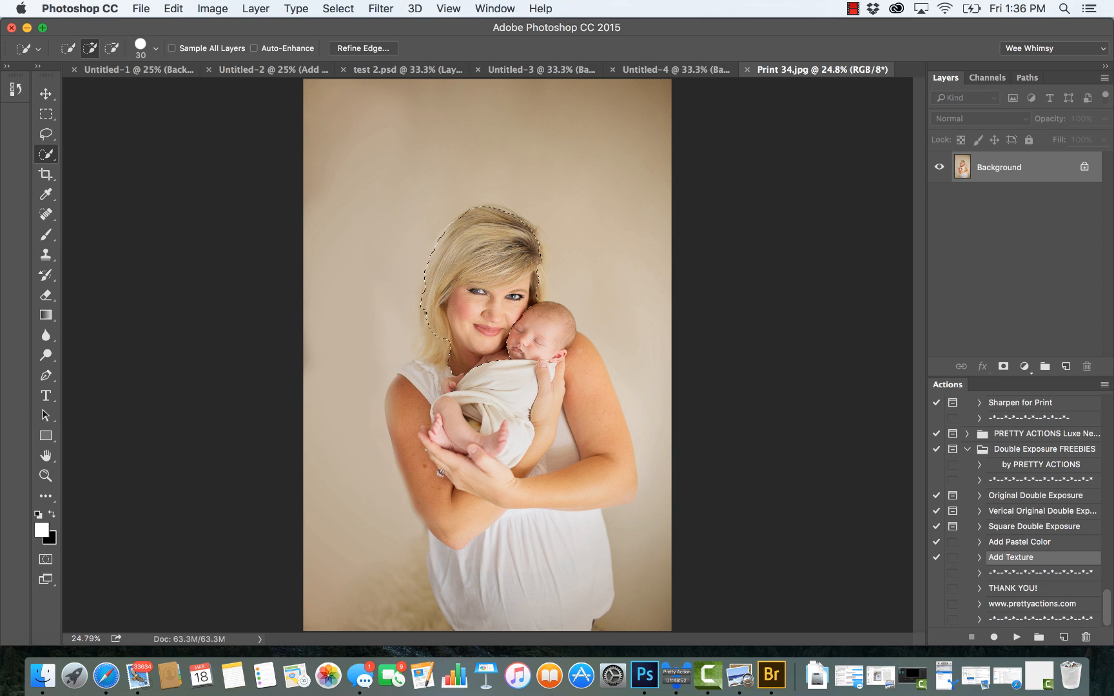
pyautogui.moveTo(453, 387); pyautogui.dragTo(500, 316)
pyautogui.moveTo(527, 353); pyautogui.dragTo(545, 294)
pyautogui.moveTo(566, 412); pyautogui.dragTo(471, 450)
pyautogui.moveTo(411, 379)
pyautogui.mouseDown()
pyautogui.moveTo(401, 419)
pyautogui.moveTo(489, 534)
pyautogui.moveTo(500, 502)
pyautogui.moveTo(514, 503)
pyautogui.moveTo(549, 602)
pyautogui.mouseUp()
pyautogui.moveTo(490, 564)
pyautogui.mouseDown()
pyautogui.moveTo(458, 569)
pyautogui.moveTo(434, 538)
pyautogui.moveTo(430, 560)
pyautogui.mouseUp()
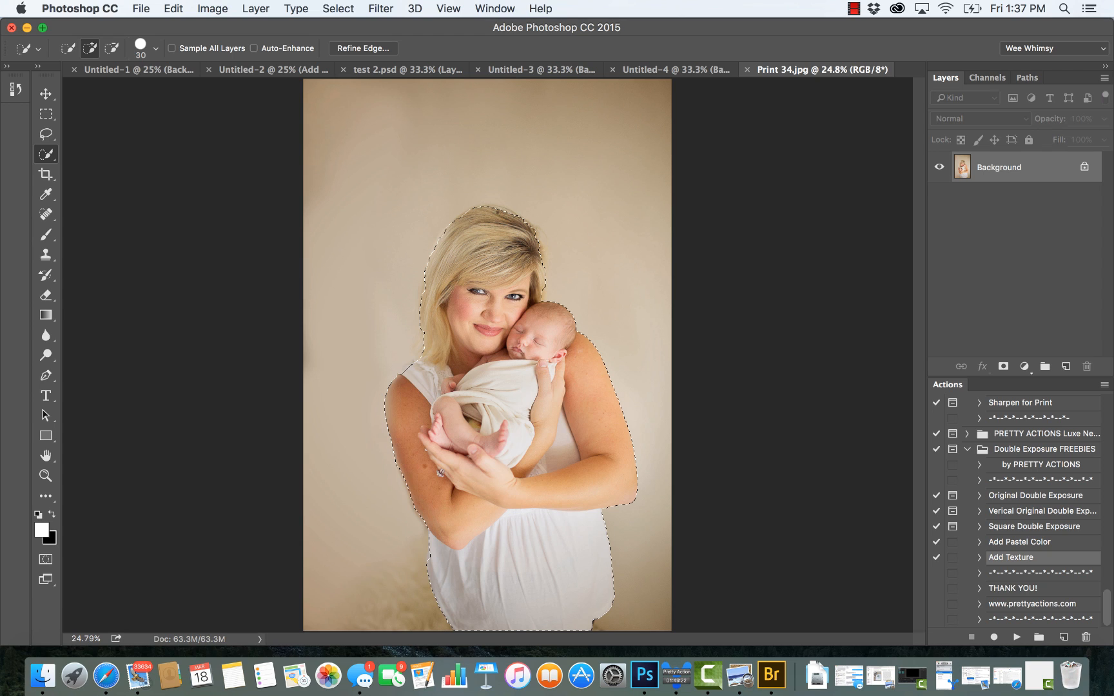
pyautogui.click(112, 50)
pyautogui.click(91, 49)
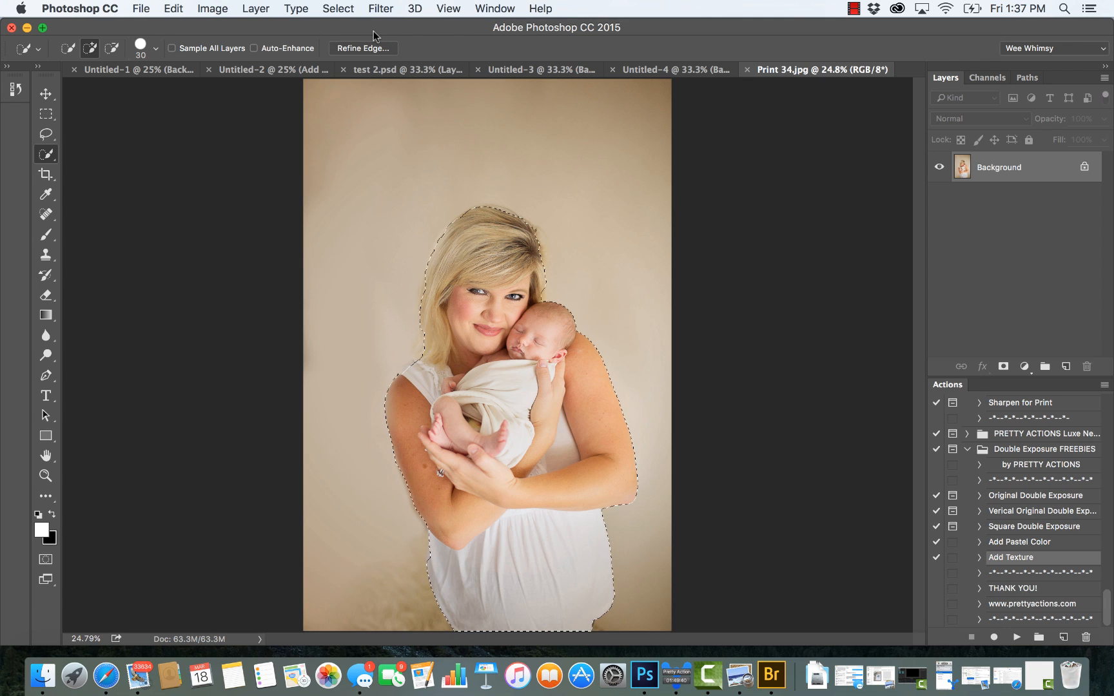
# Step: Refine the selection's edge on a white preview with Smart Radius on, radius 2 px, smooth 8, feather 2 px and contrast 10%
pyautogui.click(363, 48)
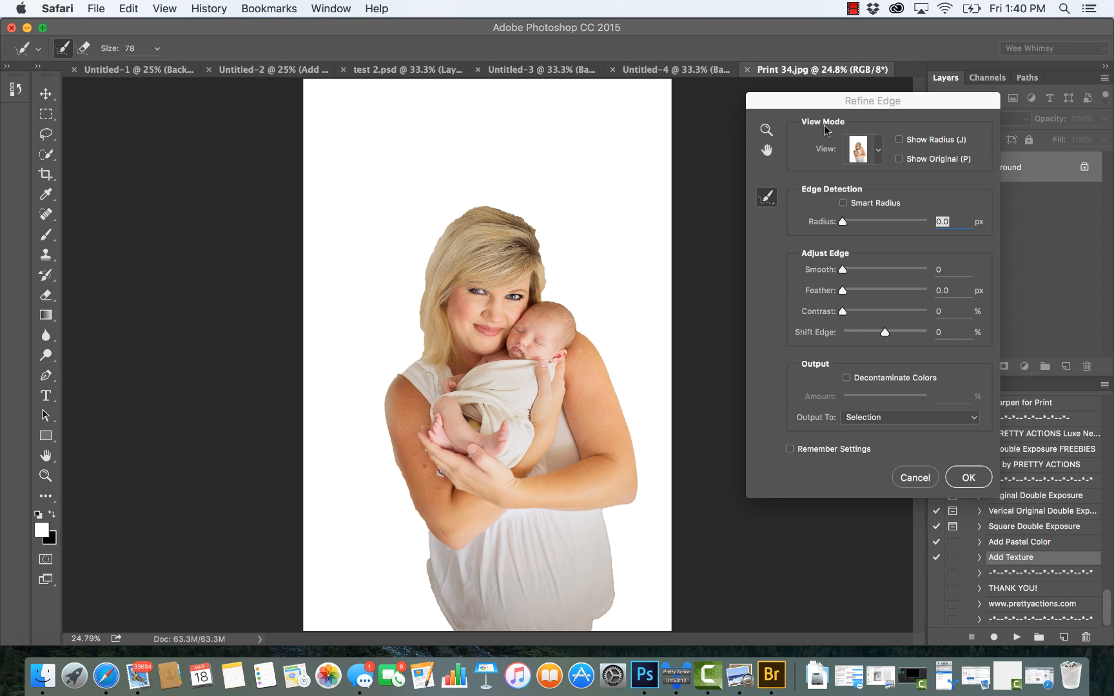
pyautogui.click(877, 149)
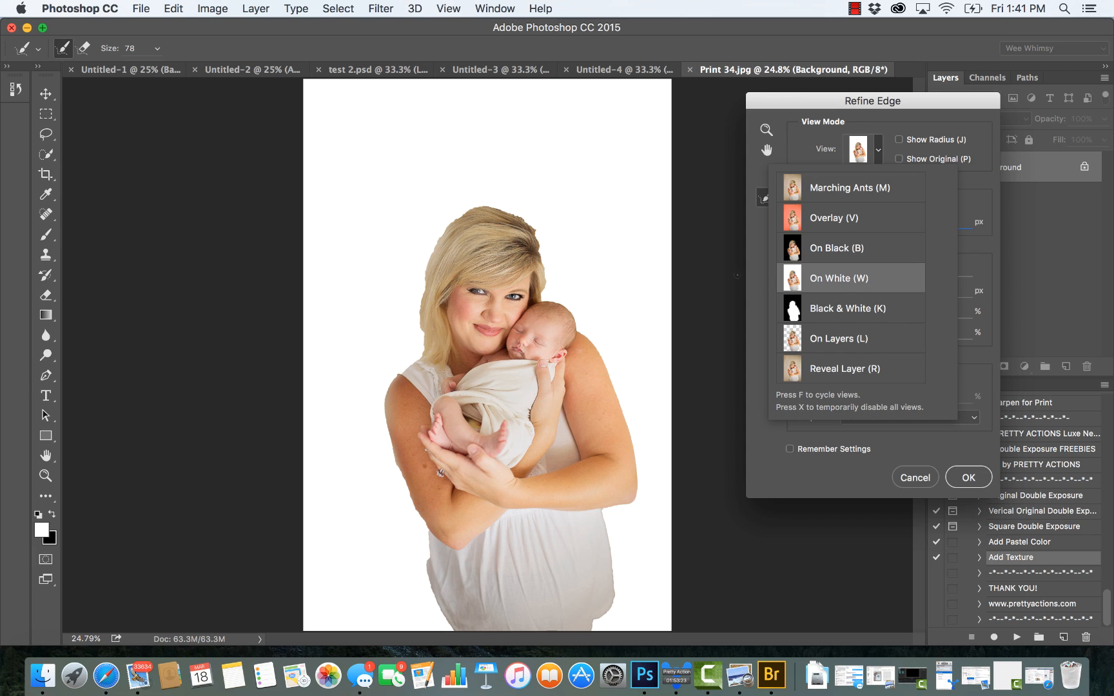
pyautogui.click(759, 262)
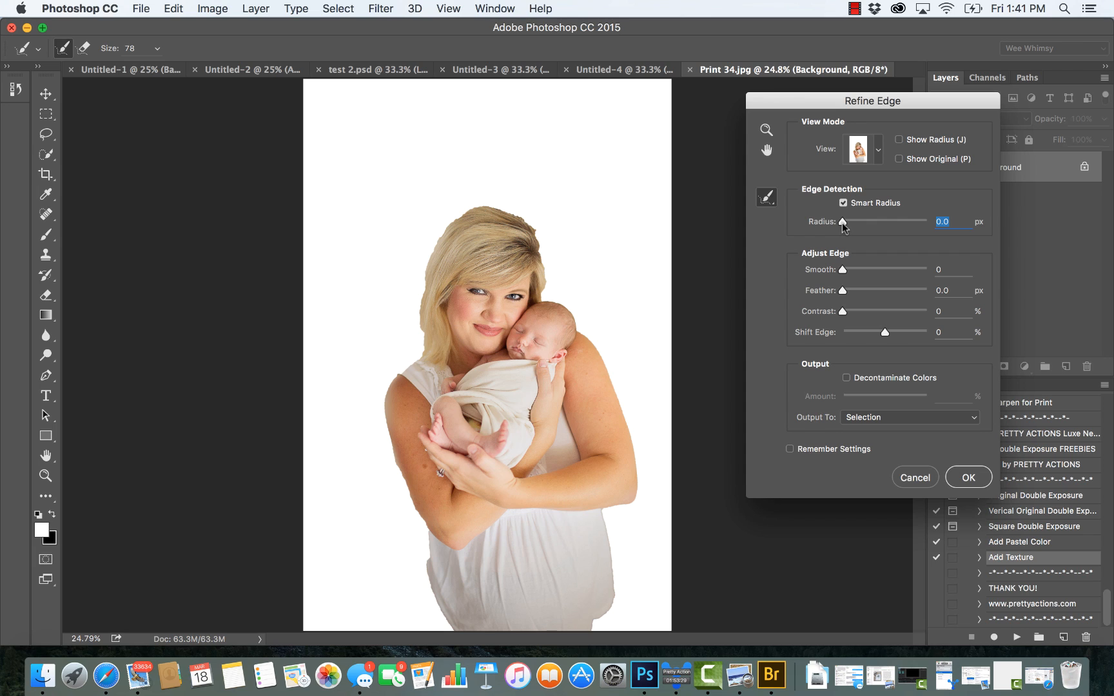
pyautogui.moveTo(842, 226); pyautogui.dragTo(851, 223)
pyautogui.moveTo(844, 272); pyautogui.dragTo(851, 275)
pyautogui.moveTo(843, 291); pyautogui.dragTo(848, 291)
pyautogui.click(852, 293)
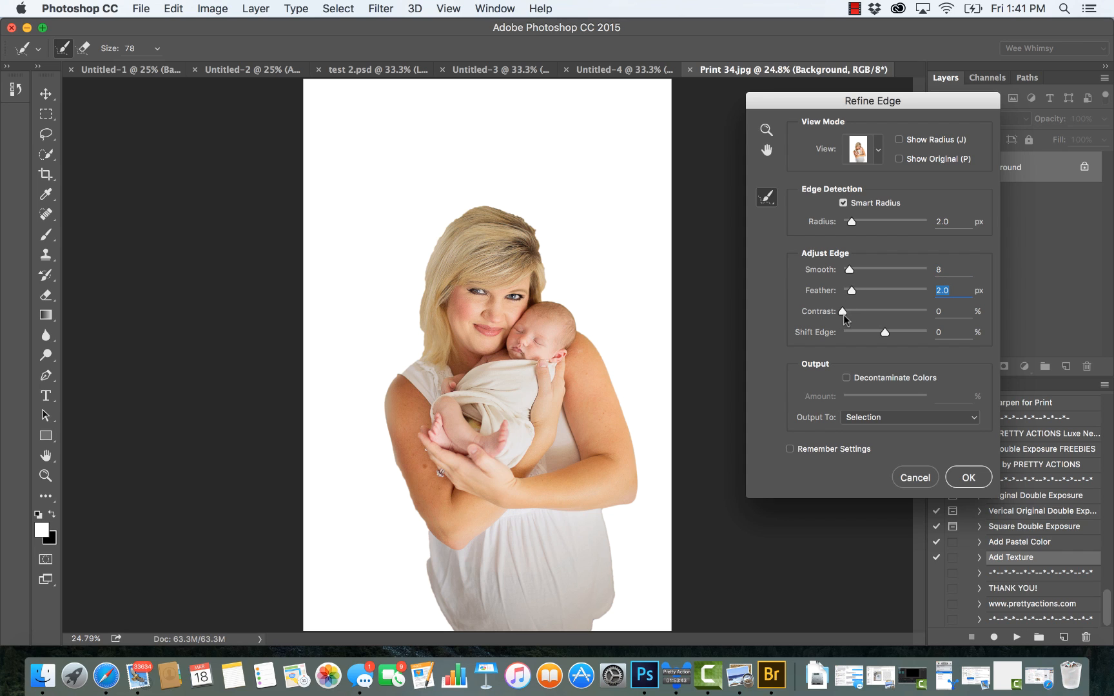
pyautogui.moveTo(843, 316); pyautogui.dragTo(851, 317)
# Step: Brush the refine radius along the hair, shoulder, arm and dress edges at size 123 and apply the refined selection
pyautogui.click(156, 48)
pyautogui.moveTo(155, 68); pyautogui.dragTo(179, 69)
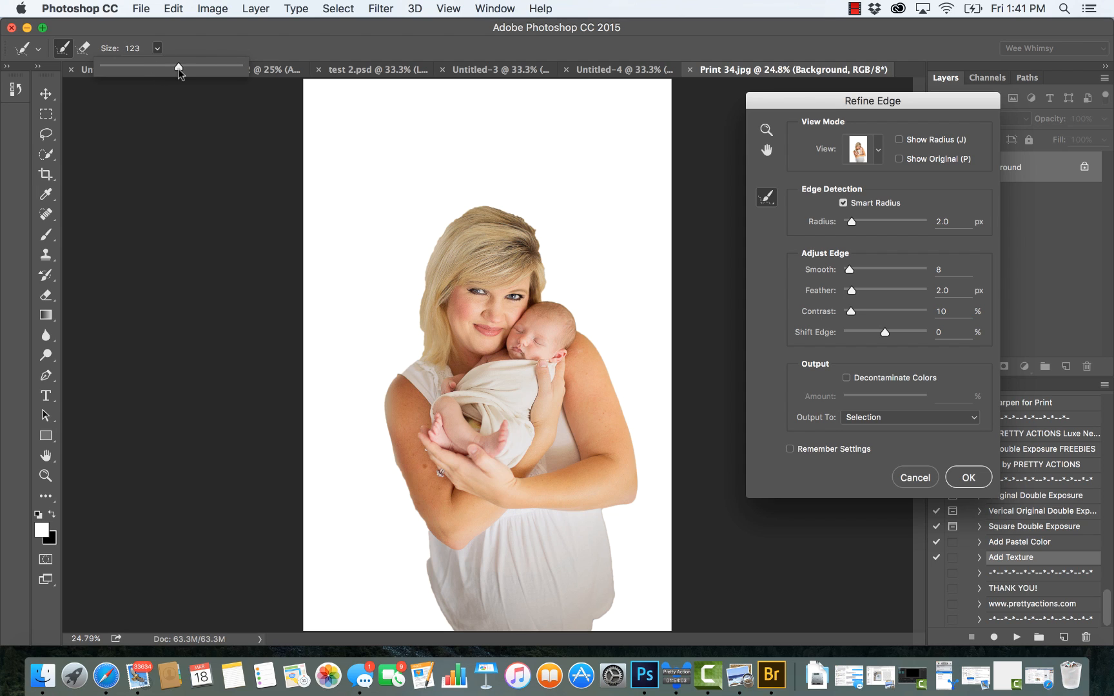
pyautogui.moveTo(470, 210)
pyautogui.mouseDown()
pyautogui.moveTo(427, 258)
pyautogui.moveTo(423, 365)
pyautogui.mouseUp()
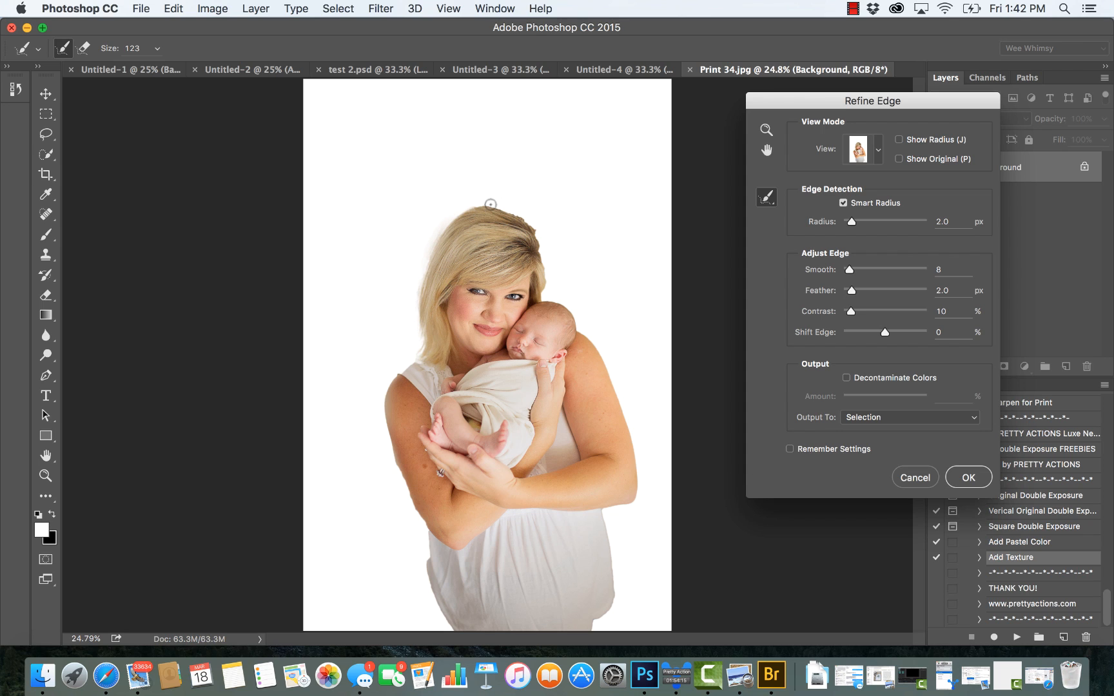
pyautogui.moveTo(479, 204)
pyautogui.mouseDown()
pyautogui.moveTo(531, 226)
pyautogui.moveTo(549, 305)
pyautogui.mouseUp()
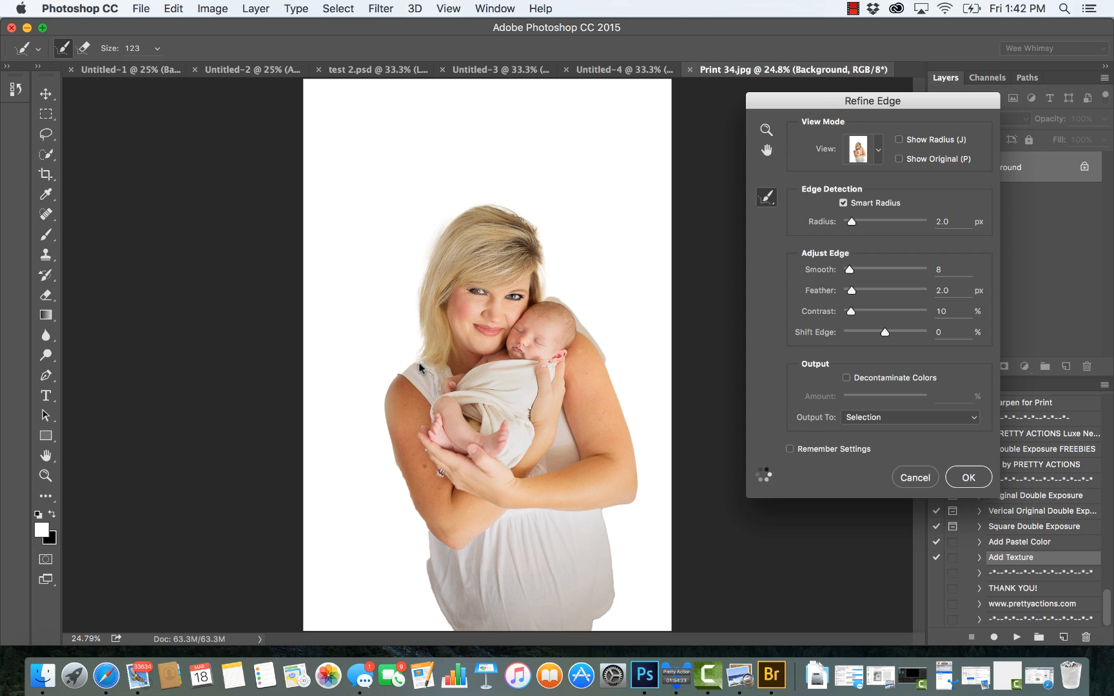
pyautogui.moveTo(400, 371)
pyautogui.mouseDown()
pyautogui.moveTo(392, 436)
pyautogui.moveTo(433, 568)
pyautogui.mouseUp()
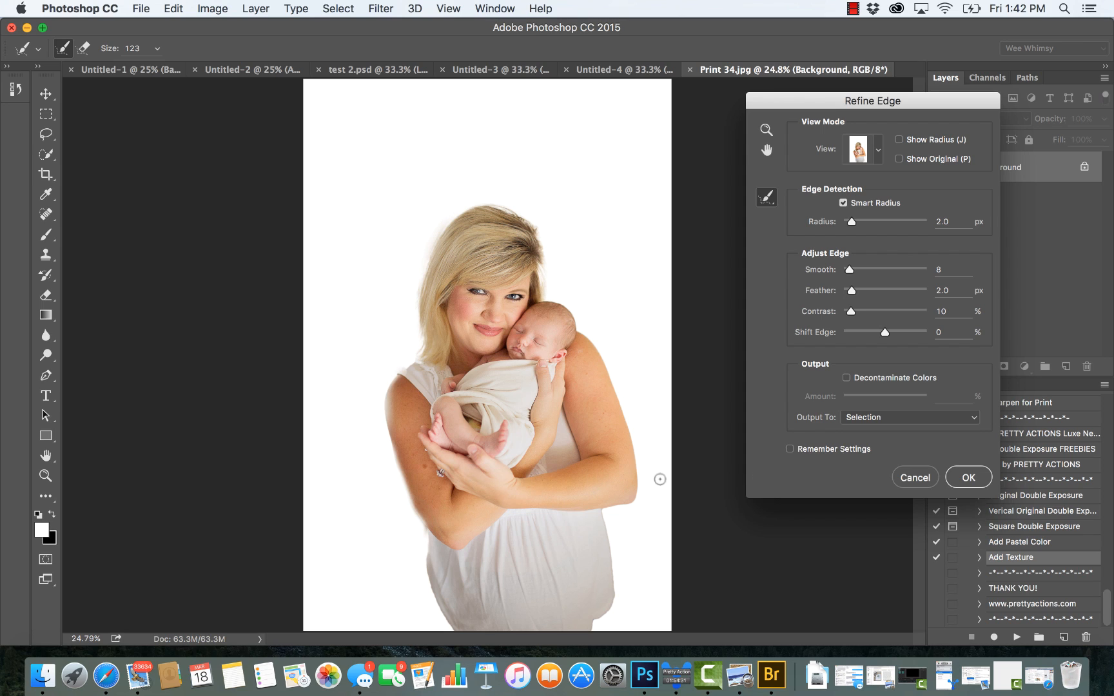
pyautogui.moveTo(606, 510); pyautogui.dragTo(607, 542)
pyautogui.click(979, 477)
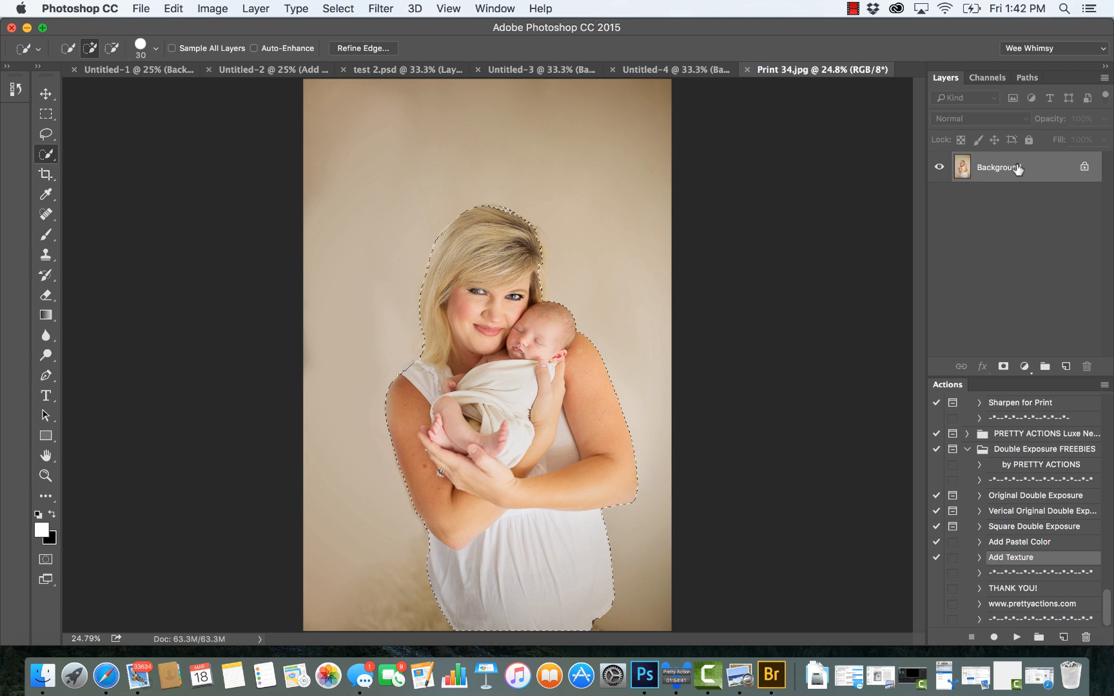
# Step: Duplicate the Background layer of Print 34.jpg as Background copy, keeping the mother-and-baby selection active
pyautogui.click(258, 10)
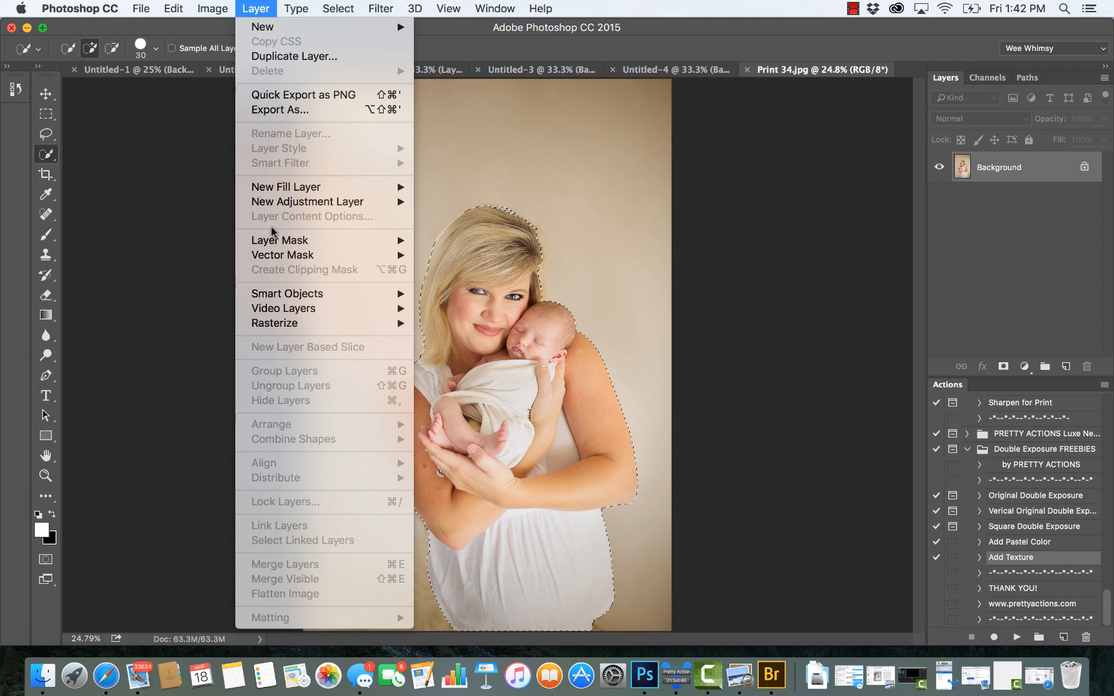
pyautogui.click(327, 62)
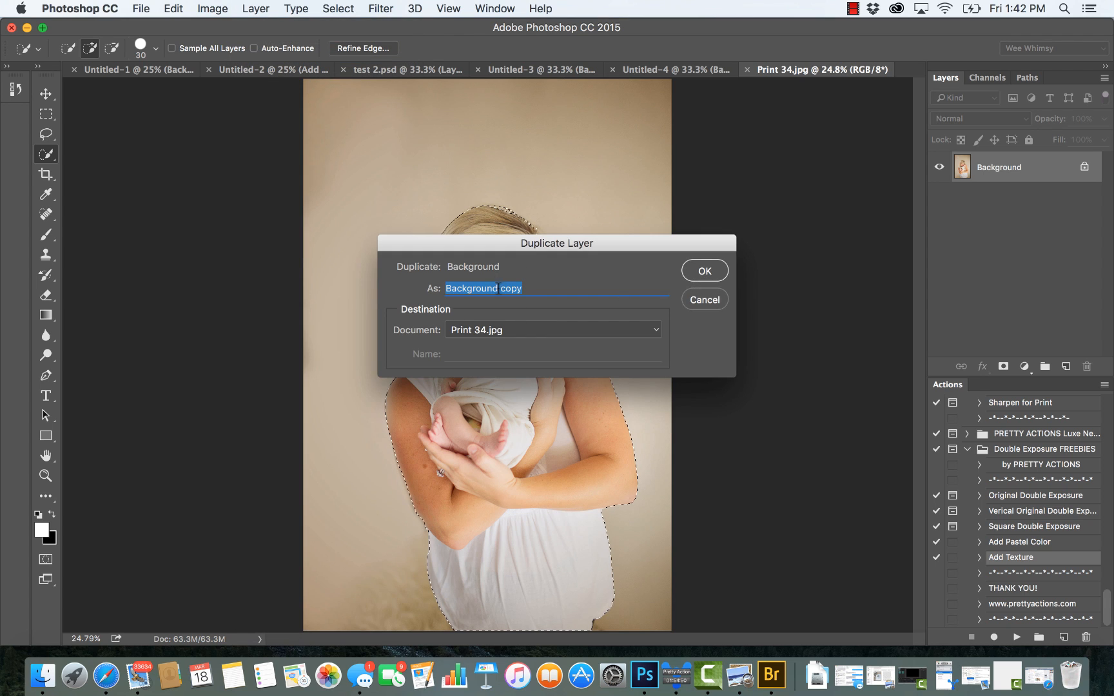
pyautogui.click(687, 272)
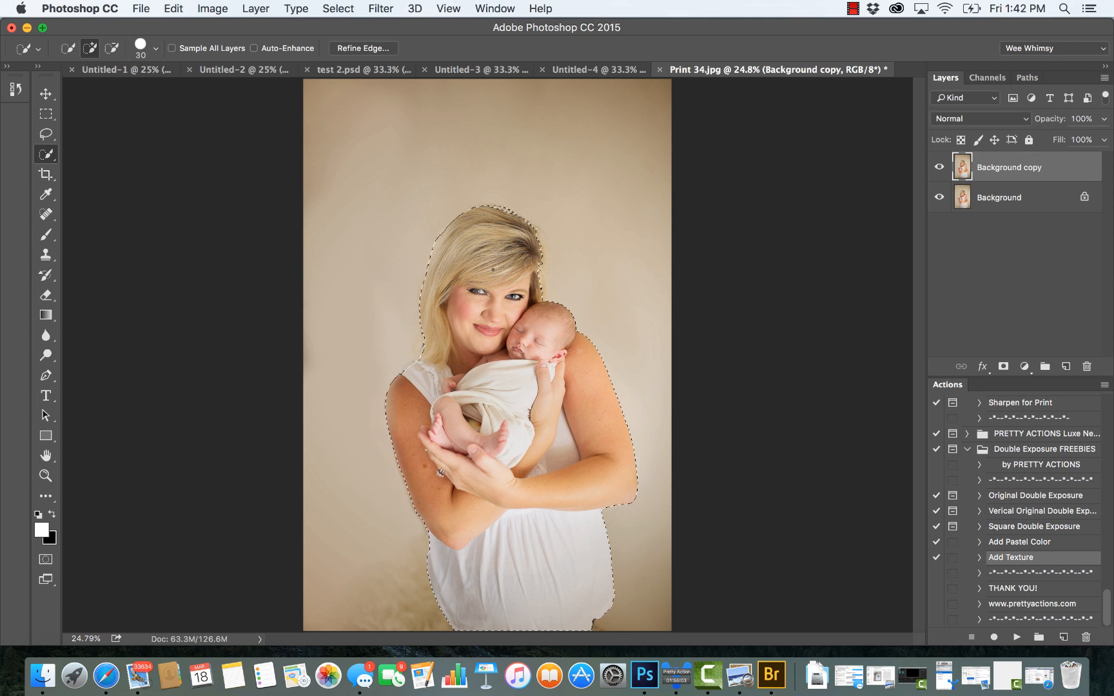
# Step: Fill the inverse of the mother-and-baby selection on the Background copy layer with white in Normal mode at 100% opacity and deselect
pyautogui.rightClick(485, 270)
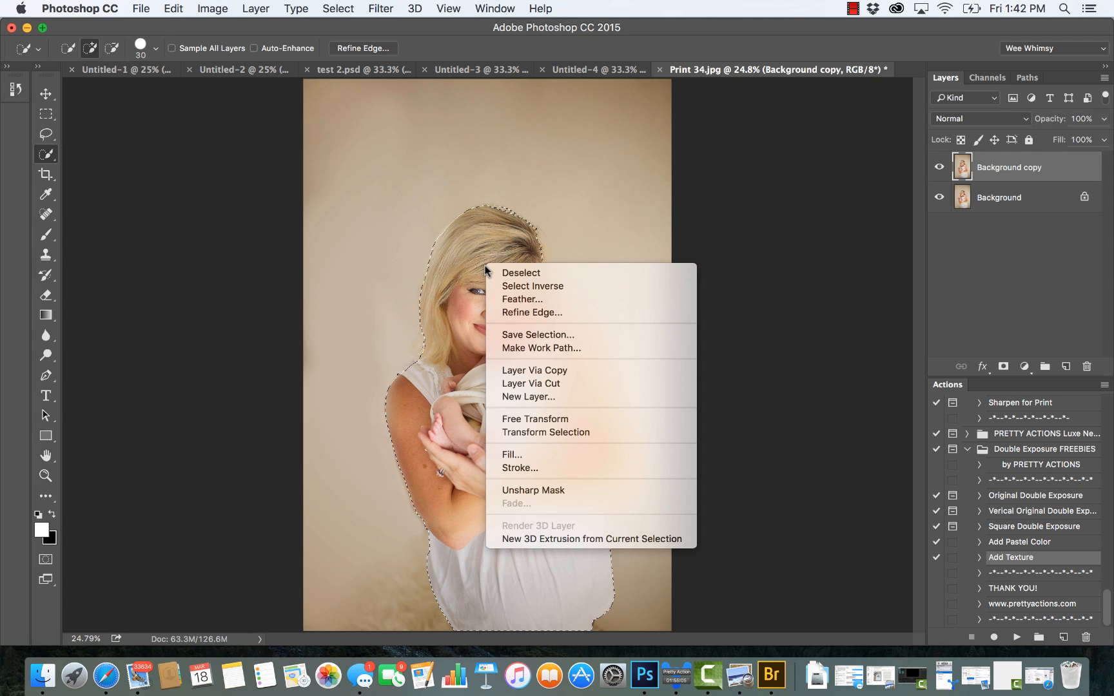
pyautogui.click(517, 292)
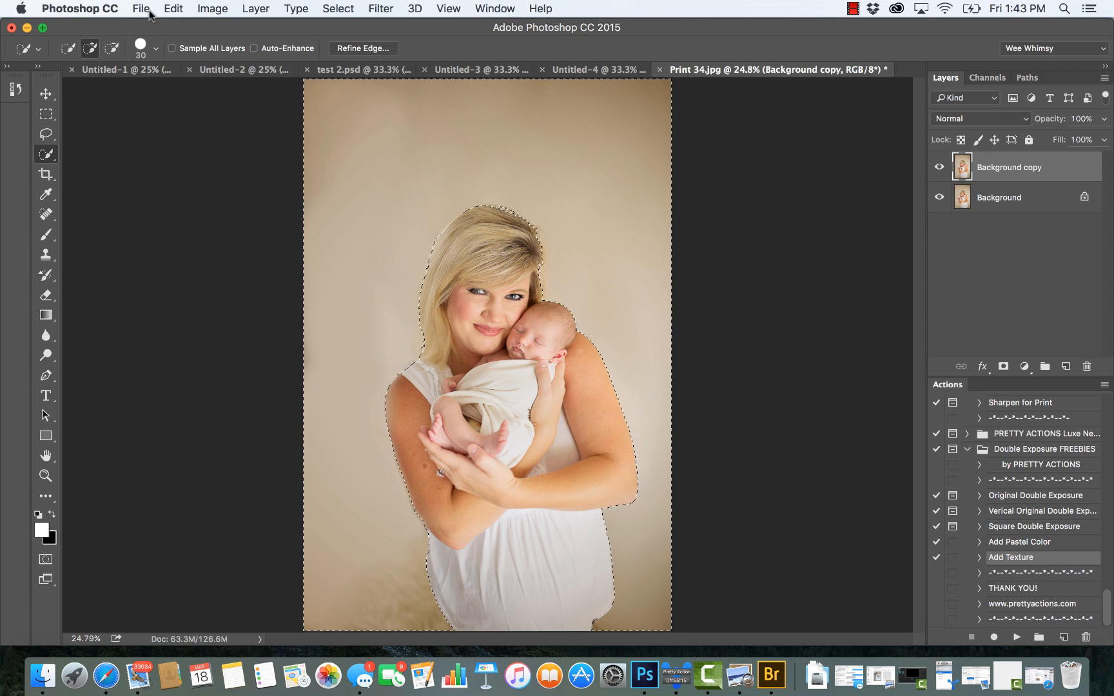
pyautogui.click(179, 10)
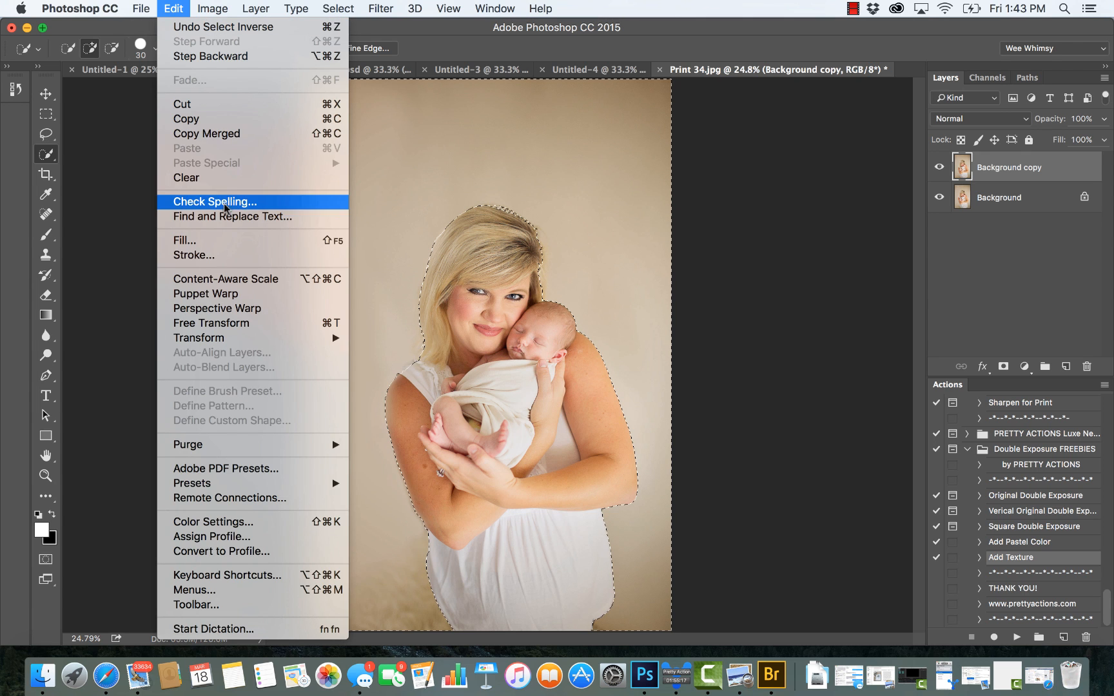
pyautogui.click(185, 240)
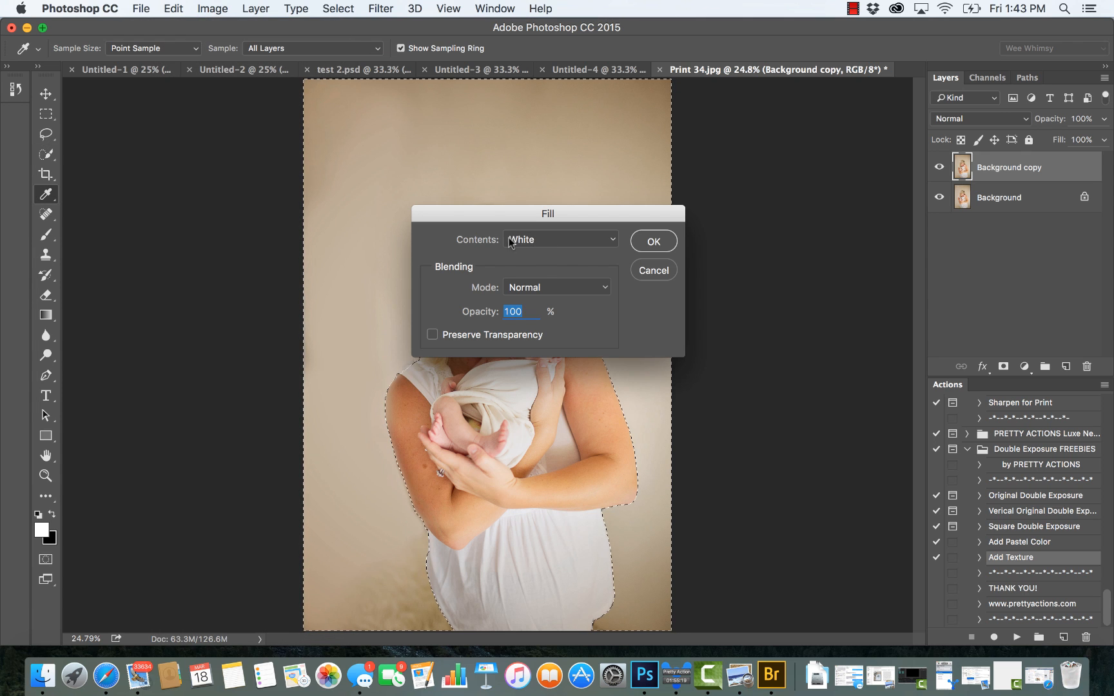
pyautogui.click(544, 239)
pyautogui.click(544, 239)
pyautogui.click(539, 242)
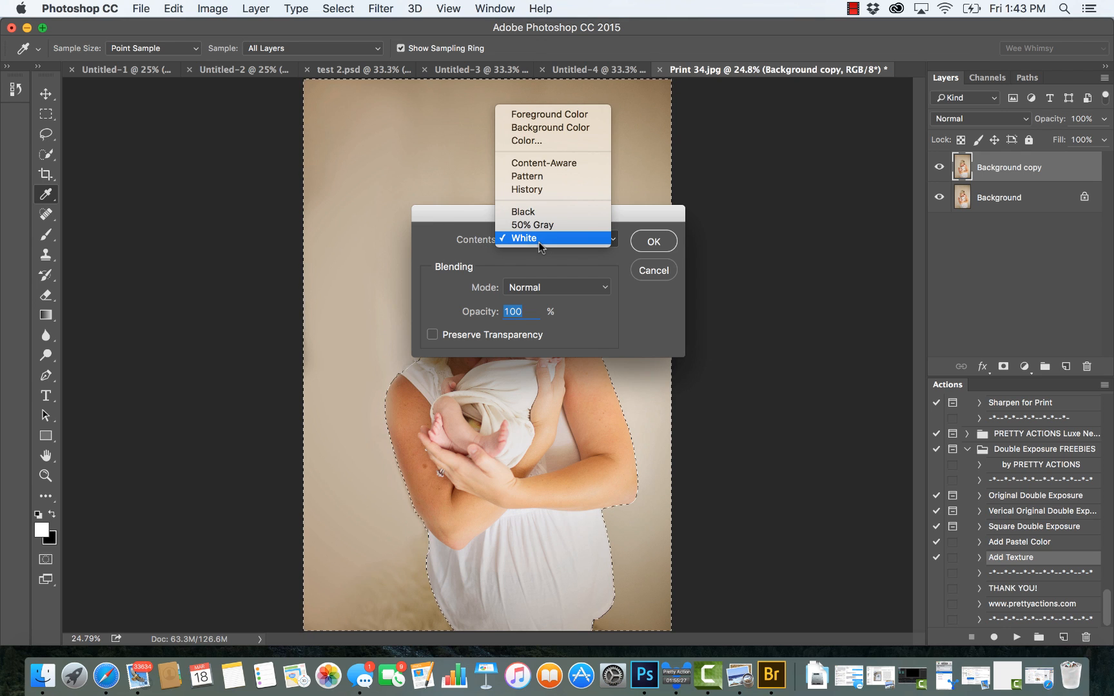
pyautogui.click(519, 239)
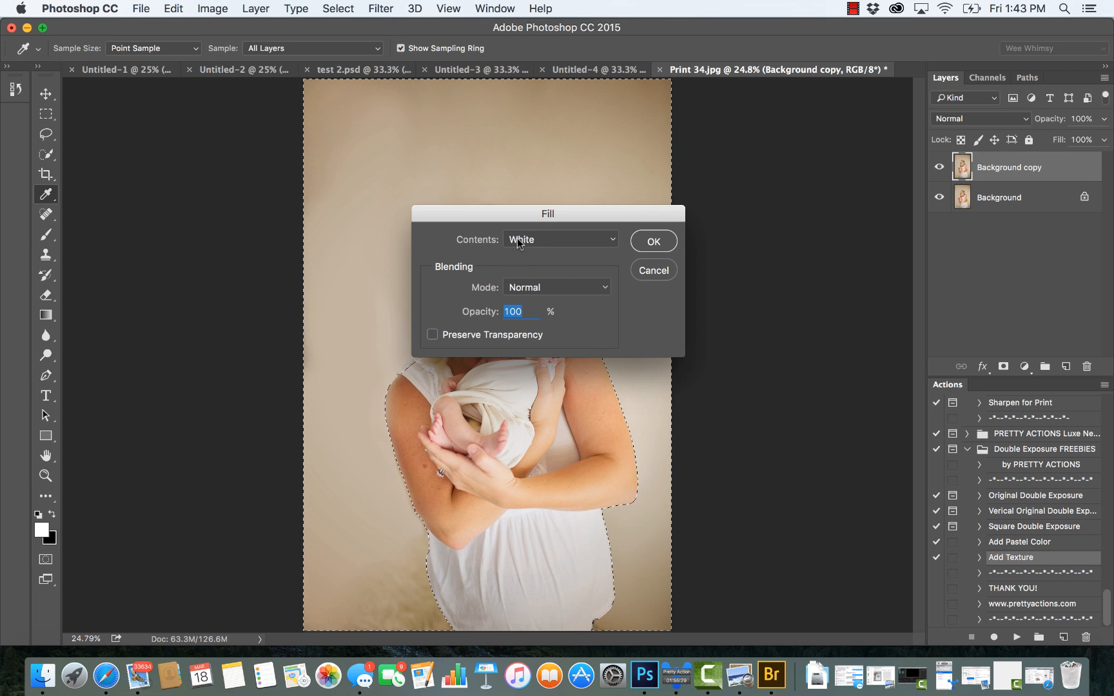
pyautogui.click(649, 243)
pyautogui.press('w')
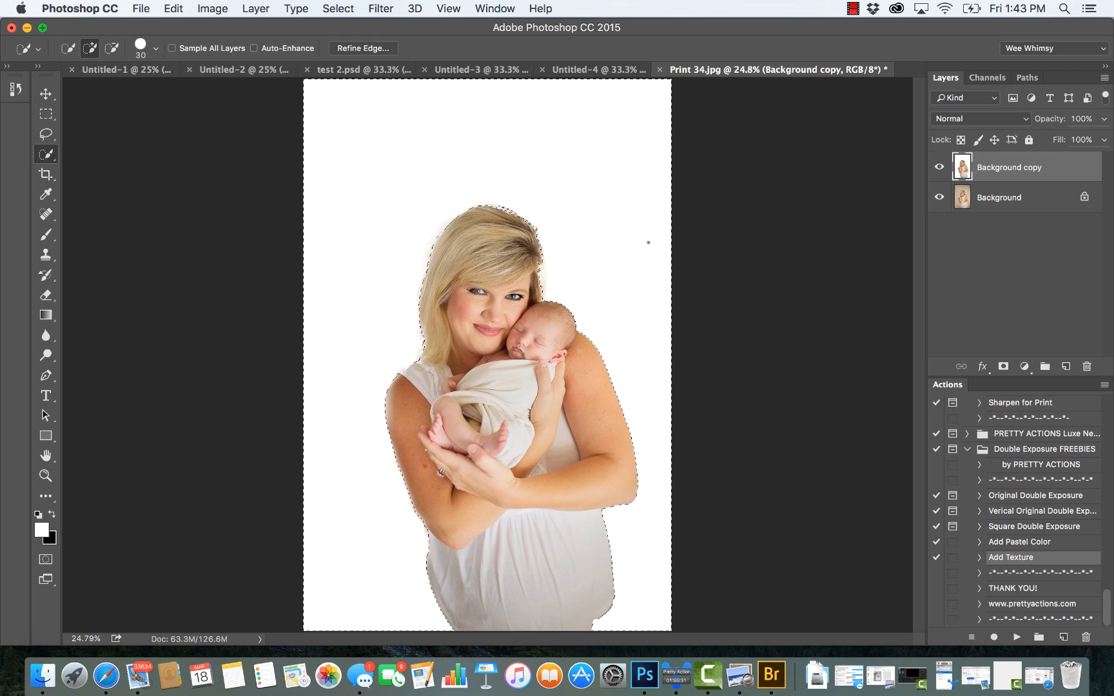
pyautogui.click(345, 9)
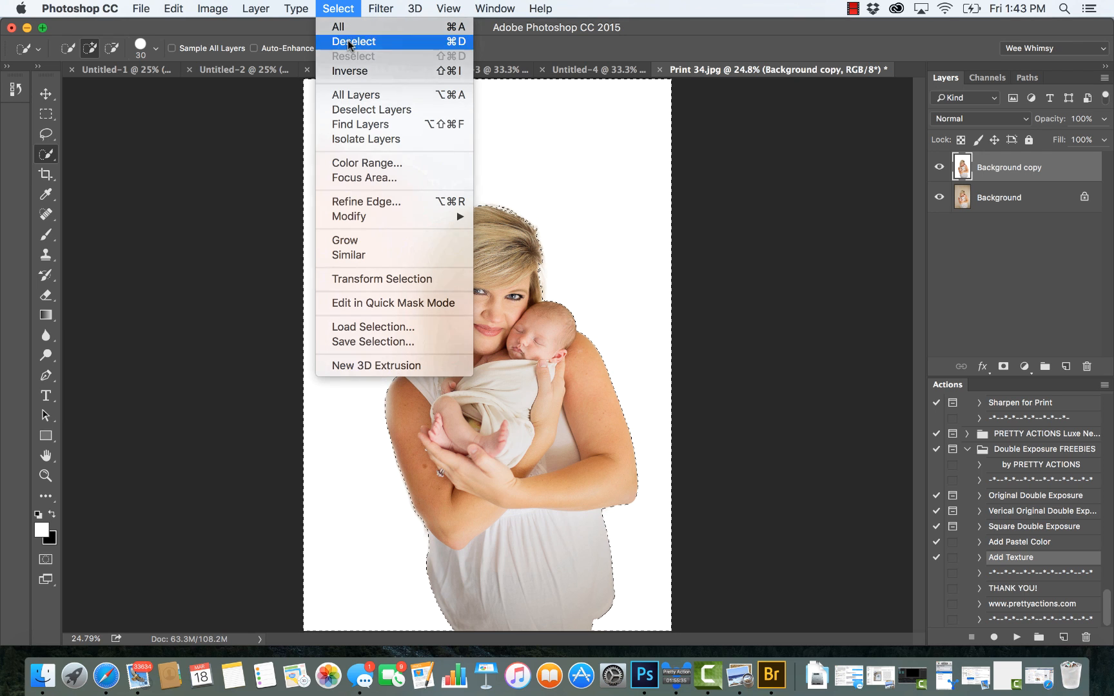
pyautogui.click(349, 43)
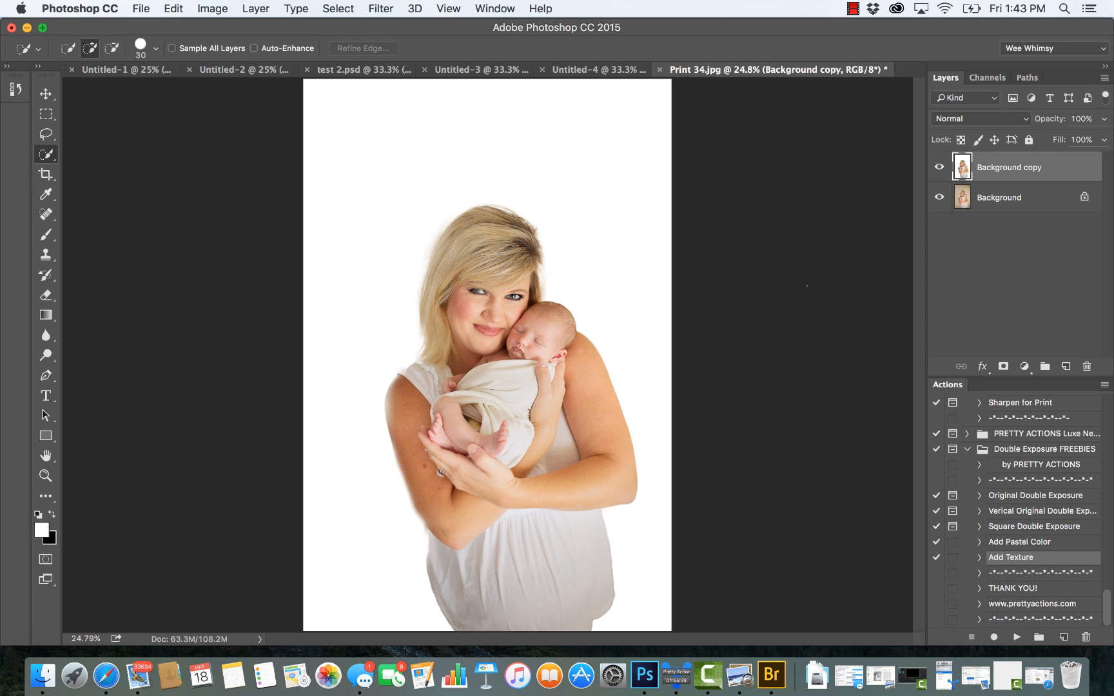
pyautogui.click(142, 8)
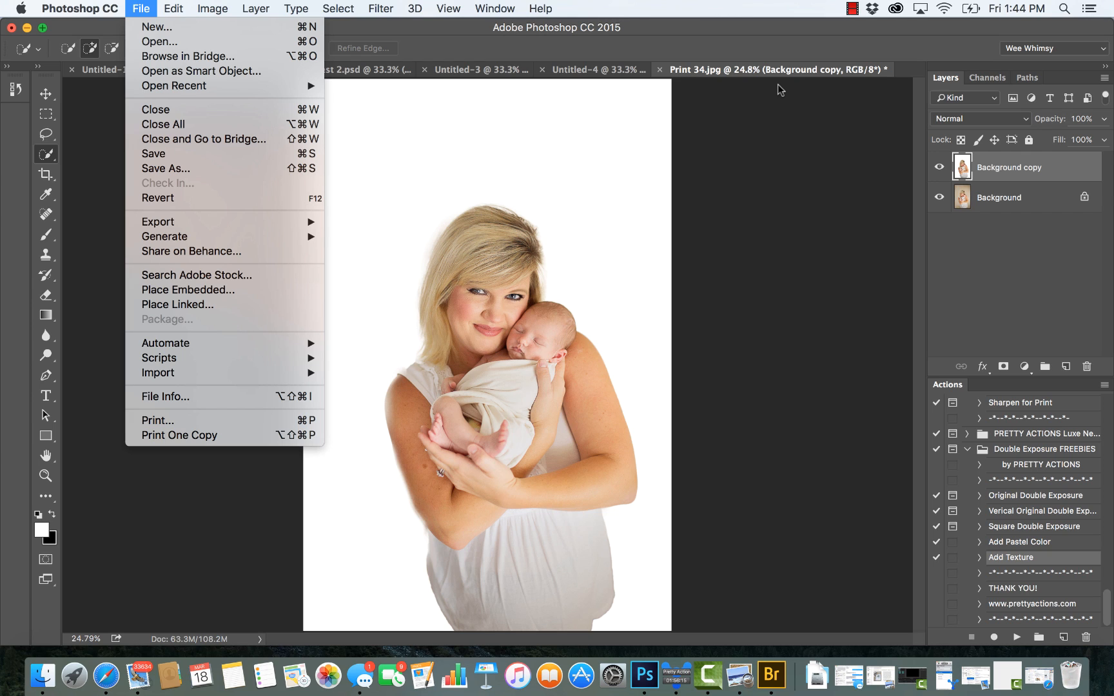
pyautogui.click(770, 120)
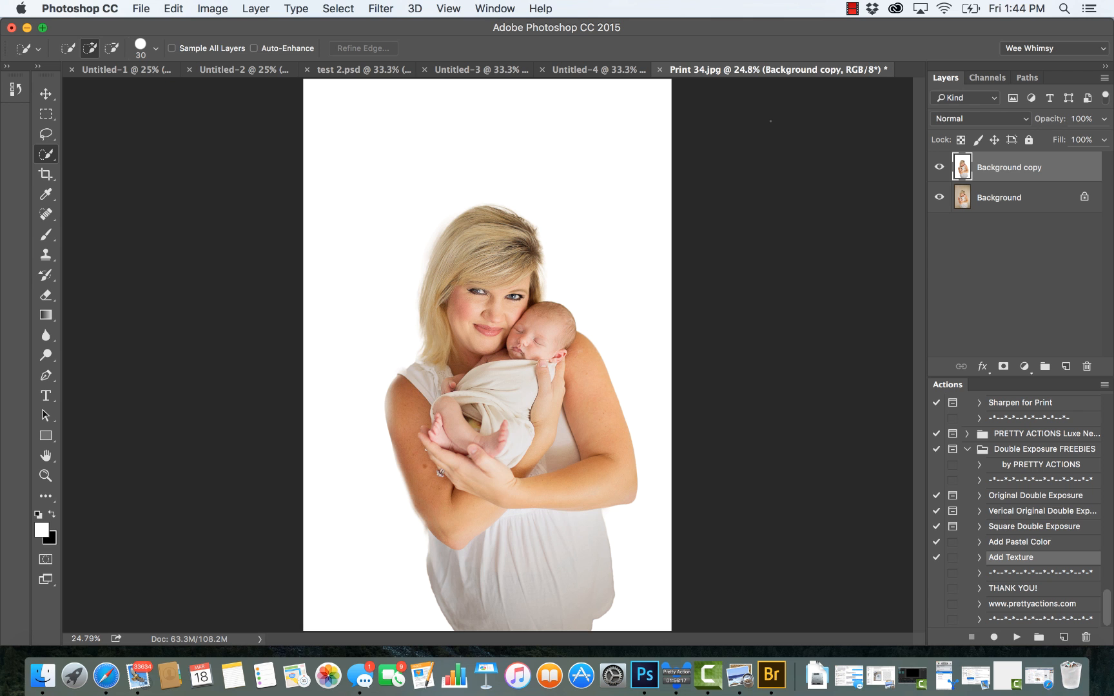